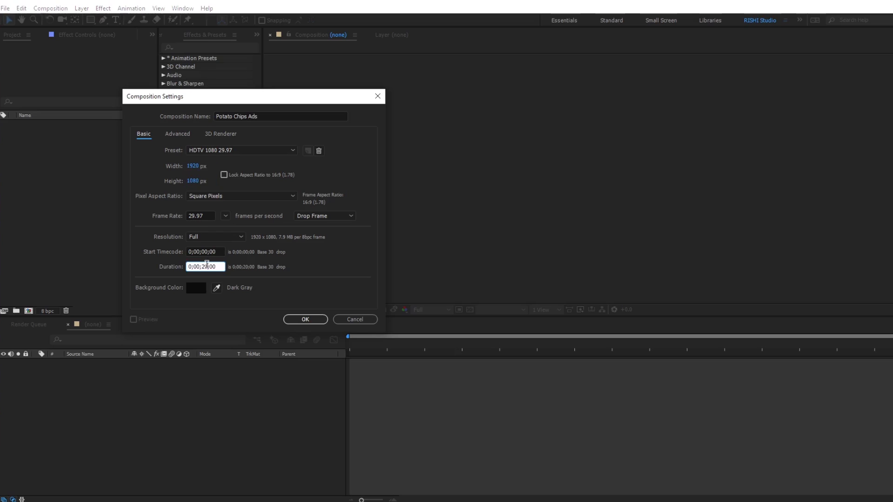
- Create the Potato Chips Ads composition with the current settings and add a rectangle shape covering the whole frame
{"action": "left_click", "coordinate": [298, 319]}
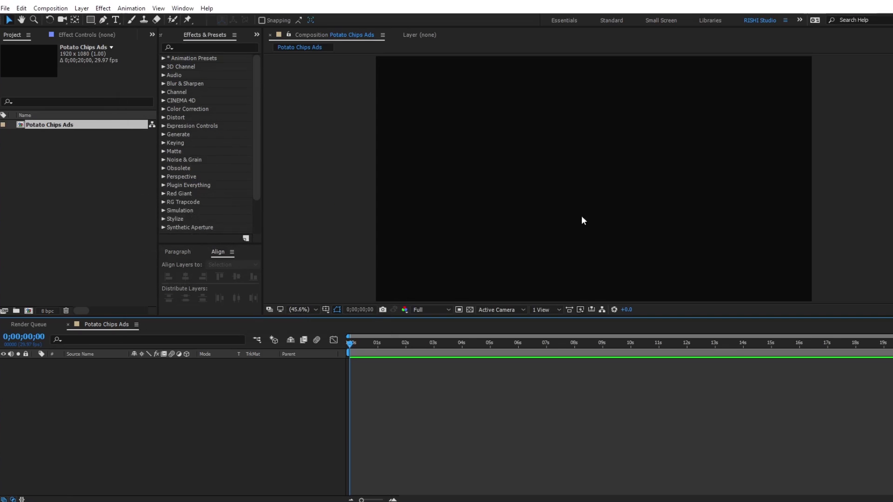
{"action": "double_click", "coordinate": [91, 21]}
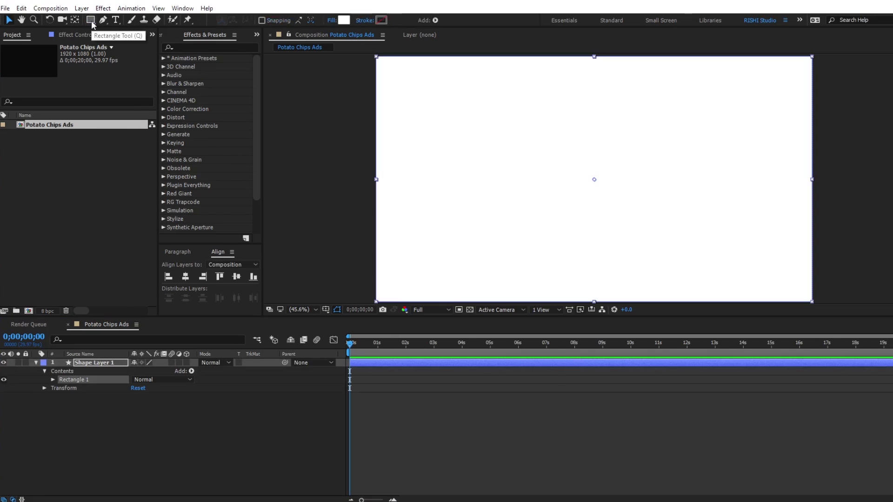
- Change the rectangle's fill to a radial gradient and extend its end point to the frame's lower-right corner
{"action": "left_click", "coordinate": [330, 19]}
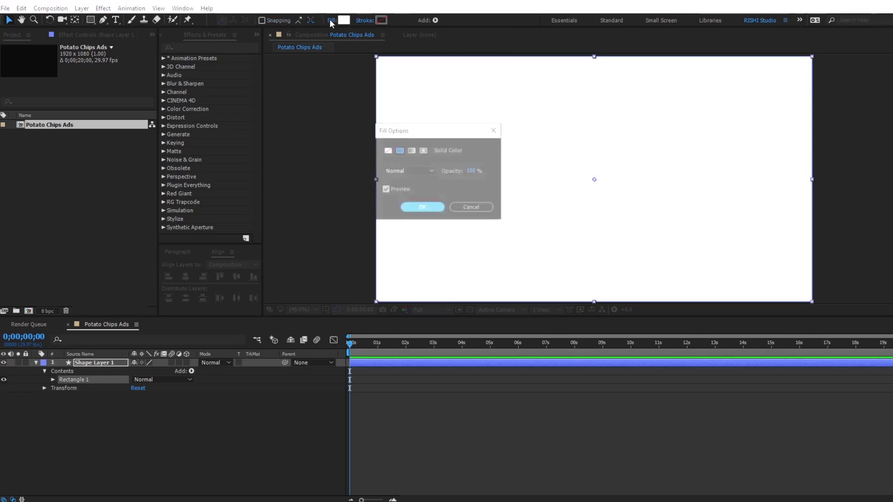
{"action": "left_click", "coordinate": [421, 150]}
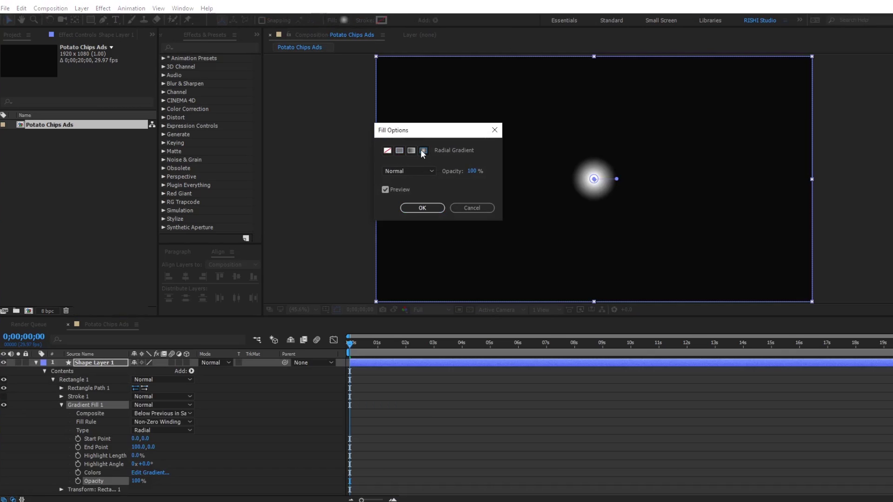
{"action": "left_click", "coordinate": [421, 207]}
{"action": "left_click_drag", "start_coordinate": [617, 180], "coordinate": [812, 301]}
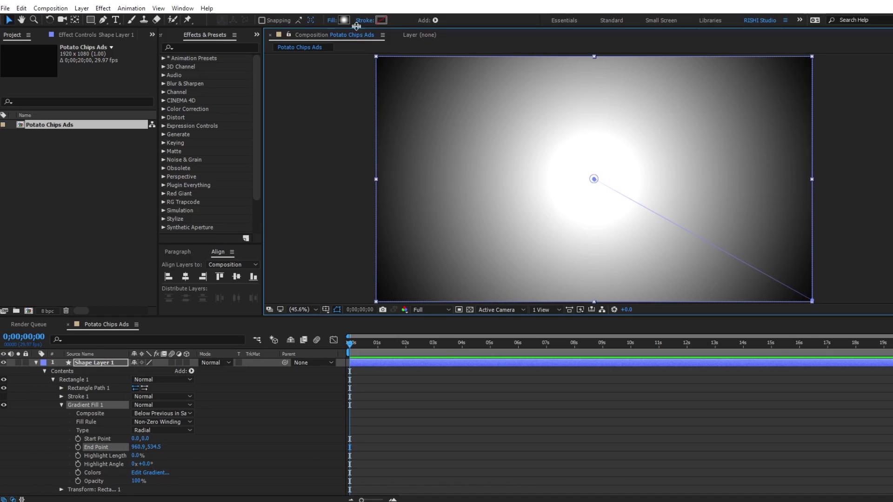
- Set the radial gradient's center color to C30000 and its outer color to 490000
{"action": "left_click", "coordinate": [344, 21]}
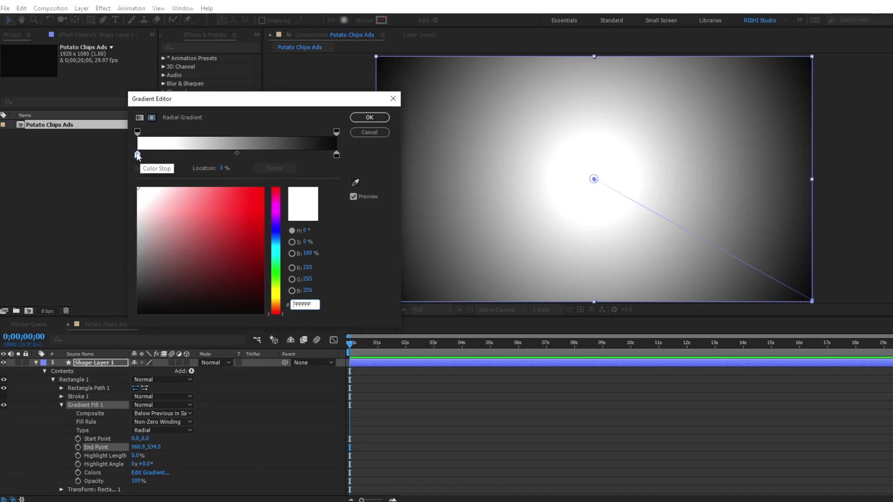
{"action": "left_click", "coordinate": [296, 303]}
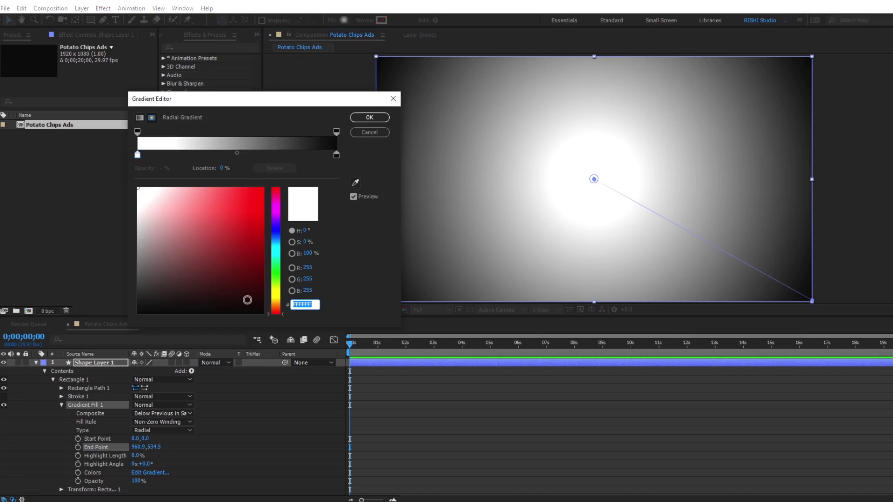
{"action": "type", "text": "C30000"}
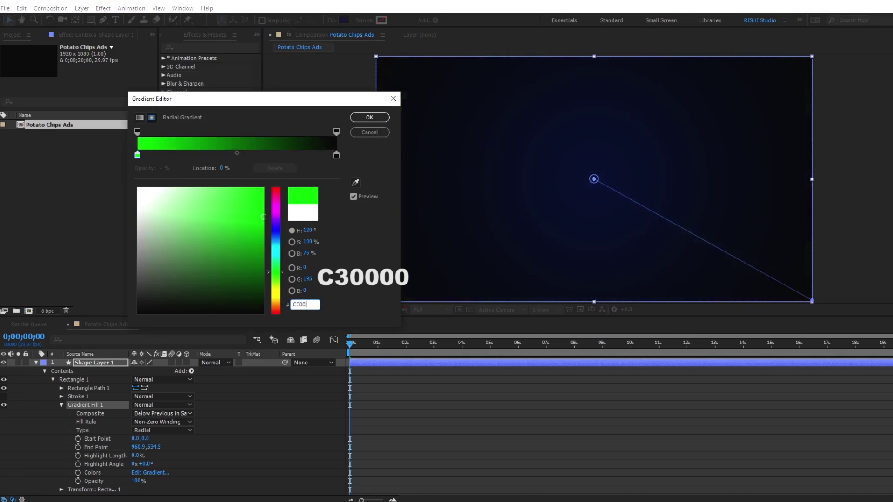
{"action": "left_click", "coordinate": [336, 155]}
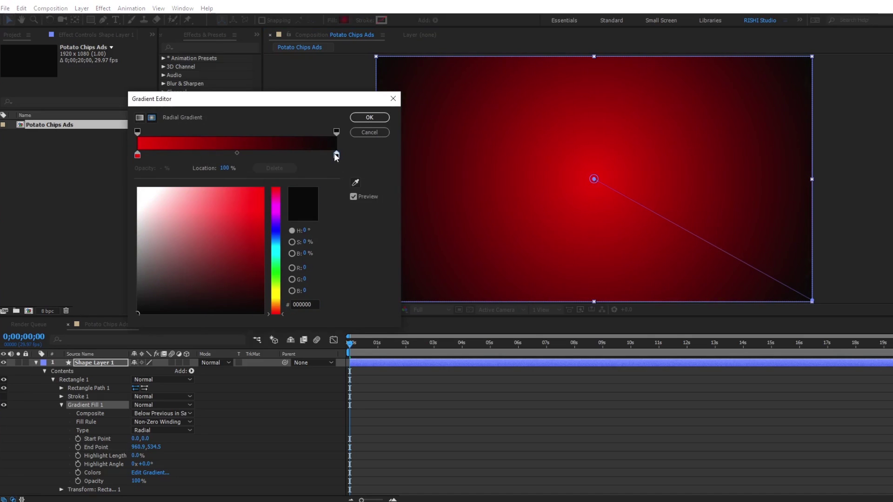
{"action": "left_click", "coordinate": [311, 302]}
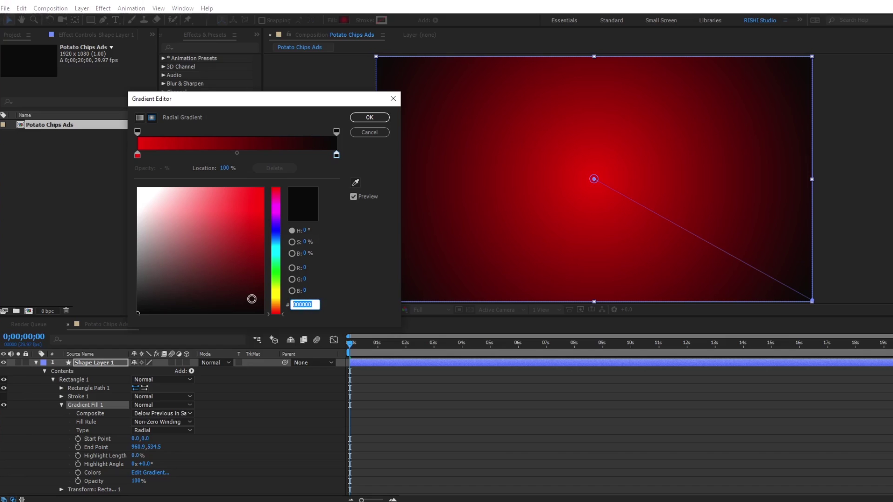
{"action": "type", "text": "490000"}
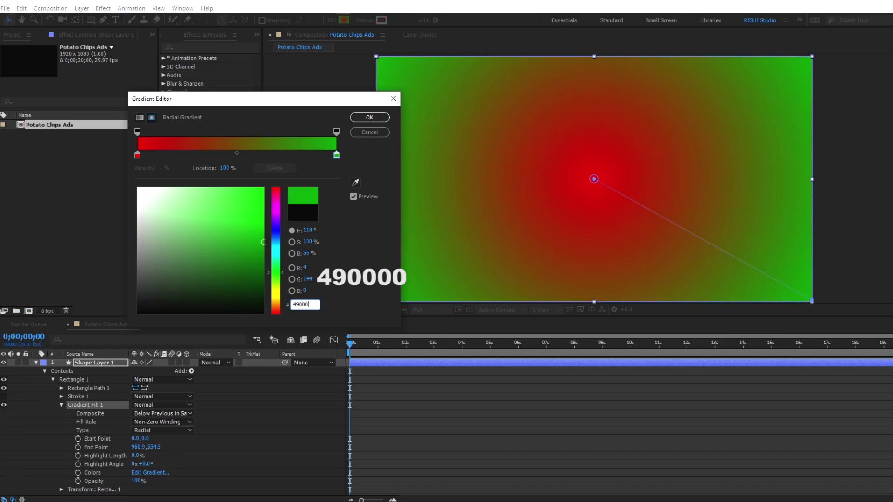
{"action": "key", "text": "Return"}
{"action": "left_click", "coordinate": [35, 363]}
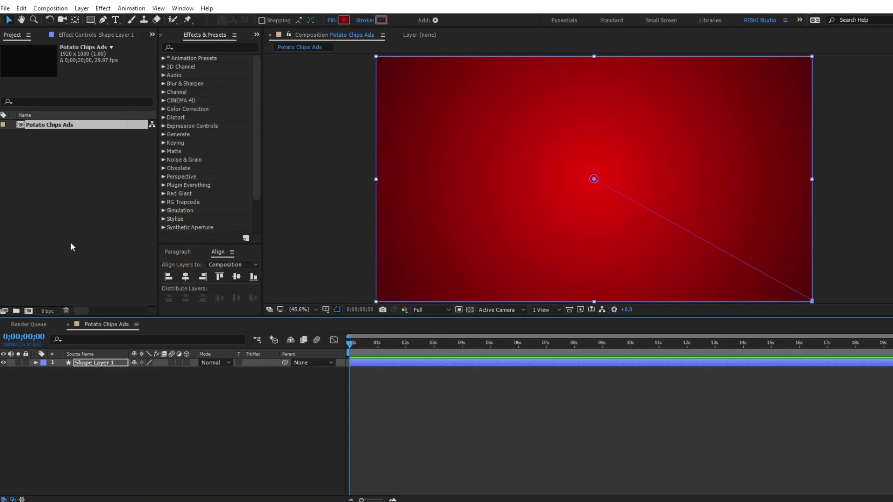
- Import the Taxture image and place it above the gradient shape layer in the composition
{"action": "key", "text": "ctrl+i"}
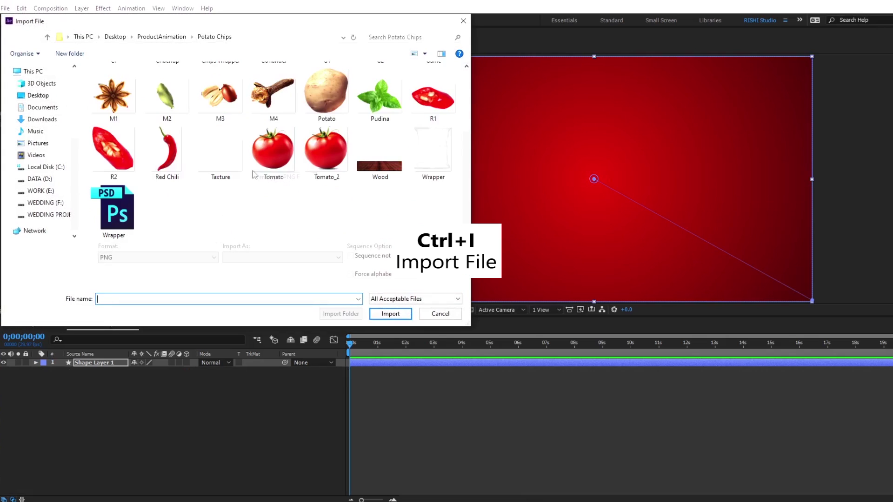
{"action": "left_click", "coordinate": [221, 165]}
{"action": "left_click", "coordinate": [391, 314]}
{"action": "left_click_drag", "start_coordinate": [42, 134], "coordinate": [99, 364]}
- Scale the Taxture.png layer to 70%
{"action": "key", "text": "s"}
{"action": "left_click", "coordinate": [162, 371]}
{"action": "type", "text": "70"}
{"action": "key", "text": "Return"}
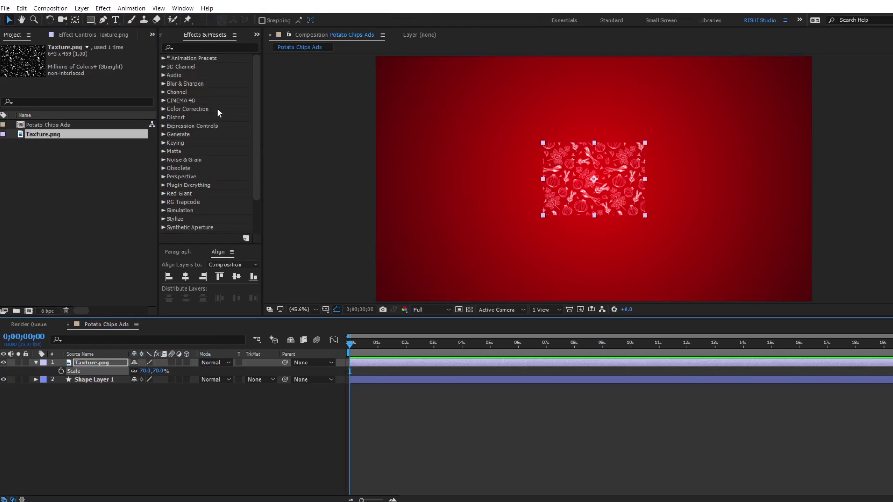
- Apply the Motion Tile effect to the texture layer with output width 470 and output height 340
{"action": "left_click", "coordinate": [200, 47]}
{"action": "type", "text": "Motion"}
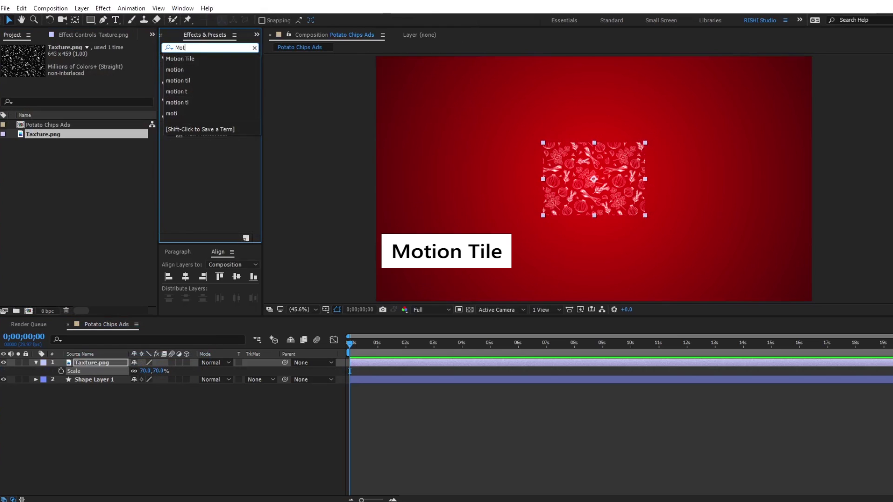
{"action": "left_click", "coordinate": [180, 59]}
{"action": "left_click_drag", "start_coordinate": [199, 66], "coordinate": [577, 175]}
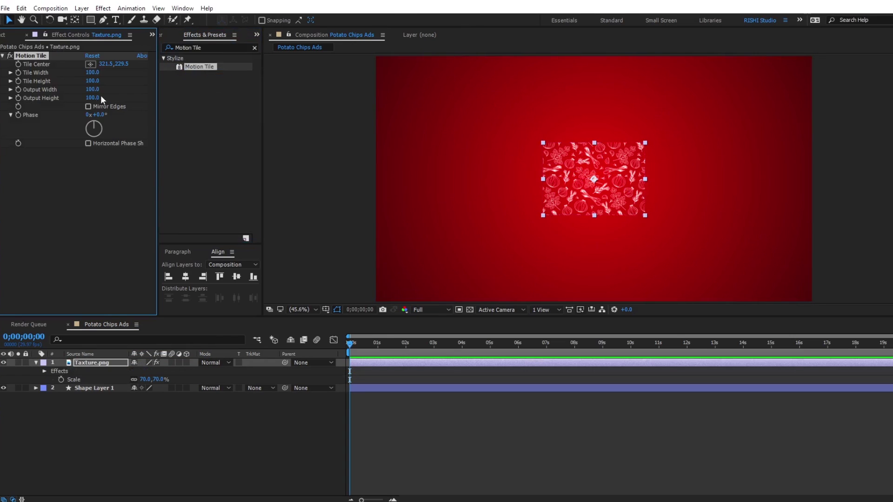
{"action": "mouse_move", "coordinate": [92, 89]}
{"action": "left_mouse_down"}
{"action": "mouse_move", "coordinate": [108, 89]}
{"action": "mouse_move", "coordinate": [98, 98]}
{"action": "mouse_move", "coordinate": [108, 98]}
{"action": "left_mouse_up"}
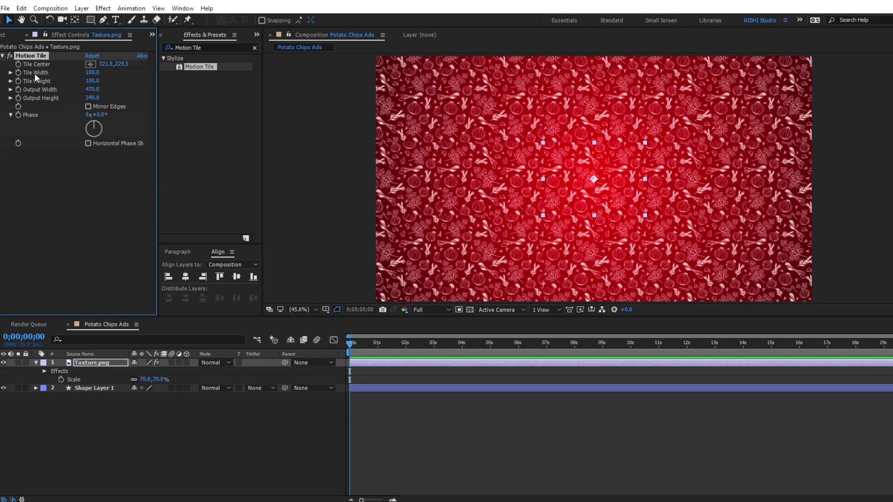
- Animate the Motion Tile center downward from the composition's start to 0;00;19;29 and preview the movement
{"action": "left_click", "coordinate": [19, 65]}
{"action": "left_click", "coordinate": [350, 348]}
{"action": "left_click_drag", "start_coordinate": [350, 348], "coordinate": [892, 357]}
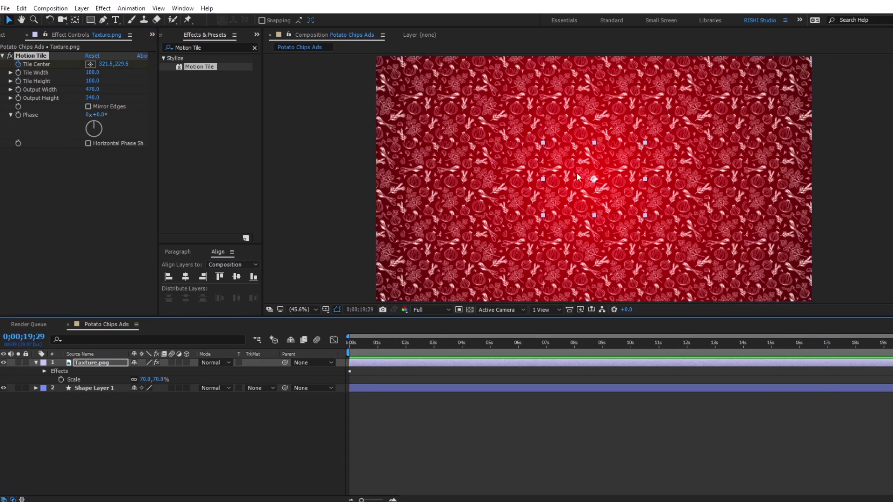
{"action": "left_click_drag", "start_coordinate": [594, 179], "coordinate": [602, 402]}
{"action": "left_click_drag", "start_coordinate": [371, 347], "coordinate": [324, 348]}
{"action": "key", "text": "space"}
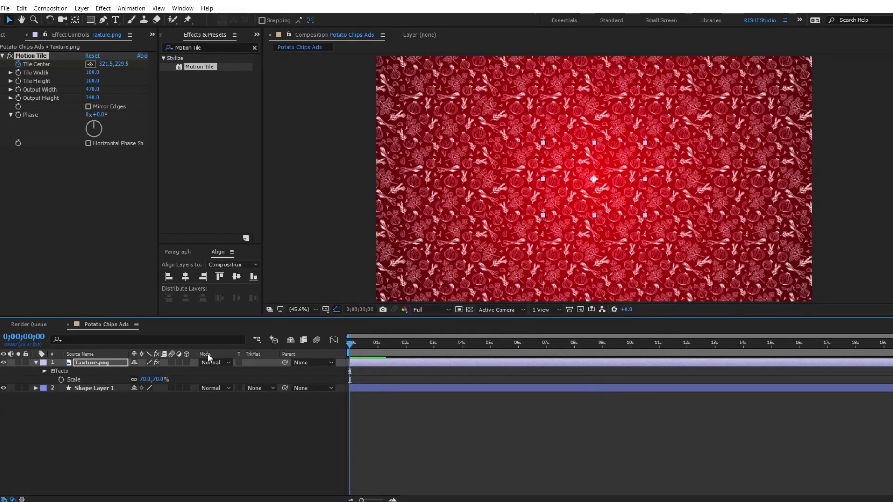
- Set the texture layer's blending mode to Soft Light and its opacity to 50%
{"action": "left_click", "coordinate": [210, 362]}
{"action": "left_click", "coordinate": [253, 266]}
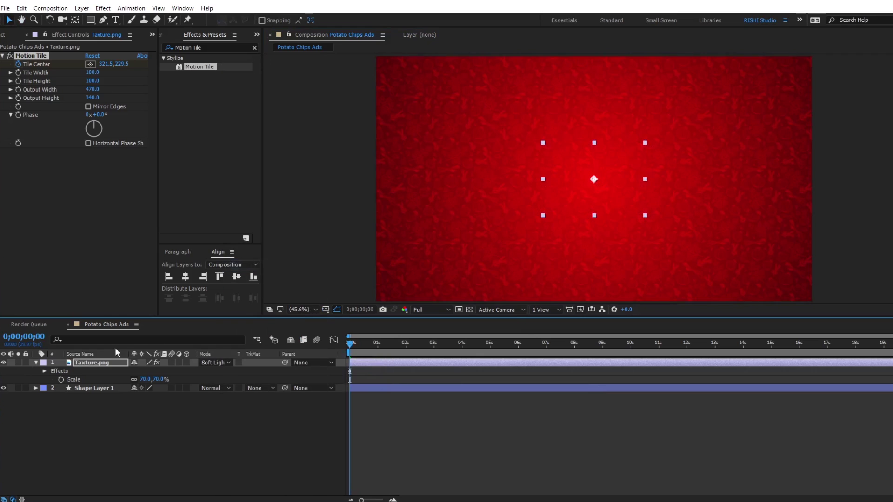
{"action": "key", "text": "t"}
{"action": "left_click", "coordinate": [138, 372]}
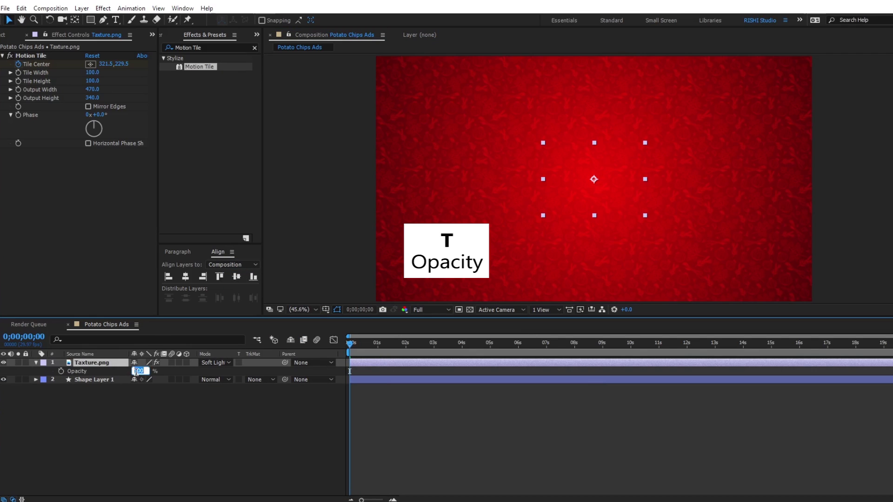
{"action": "type", "text": "50"}
{"action": "key", "text": "Return"}
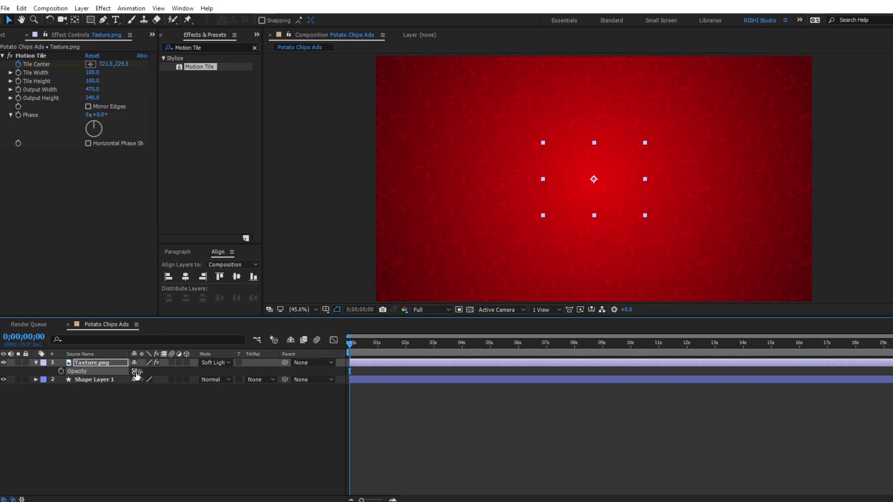
{"action": "left_click", "coordinate": [36, 363]}
{"action": "left_click", "coordinate": [474, 409]}
- Import the Garlic, Potato, Pudina, Red Chili and Tomato images from the Potato Chips folder
{"action": "left_click", "coordinate": [4, 34]}
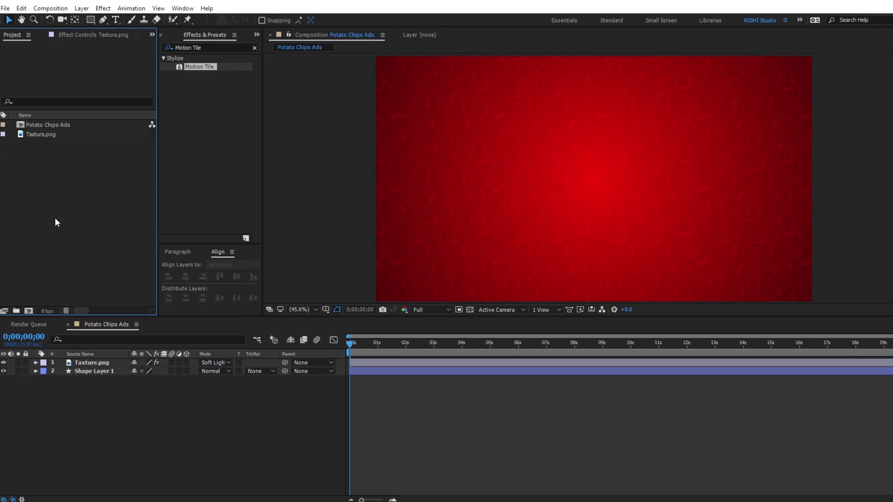
{"action": "double_click", "coordinate": [54, 218]}
{"action": "left_click", "coordinate": [315, 200]}
{"action": "left_click", "coordinate": [424, 160], "text": "ctrl"}
{"action": "left_click", "coordinate": [380, 208], "text": "ctrl"}
{"action": "scroll", "coordinate": [372, 186], "scroll_direction": "down", "scroll_amount": 2}
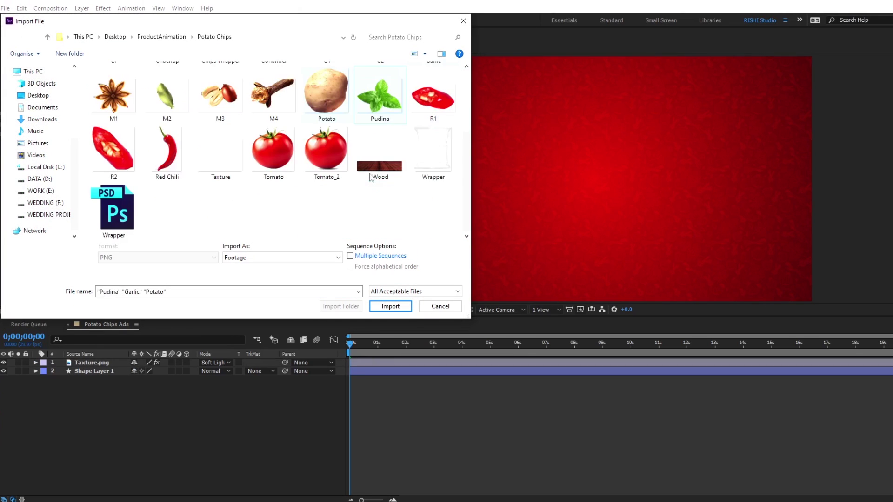
{"action": "left_click", "coordinate": [180, 159], "text": "ctrl"}
{"action": "left_click", "coordinate": [282, 166], "text": "ctrl"}
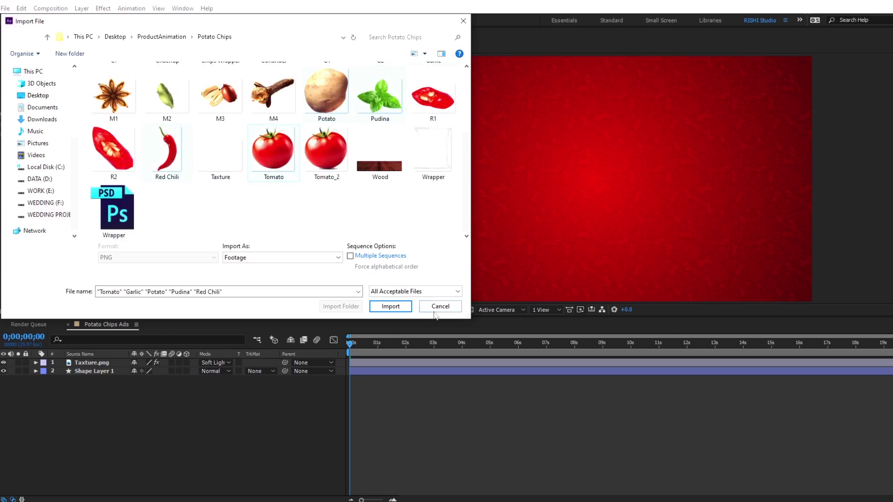
{"action": "left_click", "coordinate": [390, 306]}
- Place the garlic, potato, red chili, tomato and pudina images in a cluster around the center of the composition
{"action": "left_click_drag", "start_coordinate": [38, 124], "coordinate": [559, 149]}
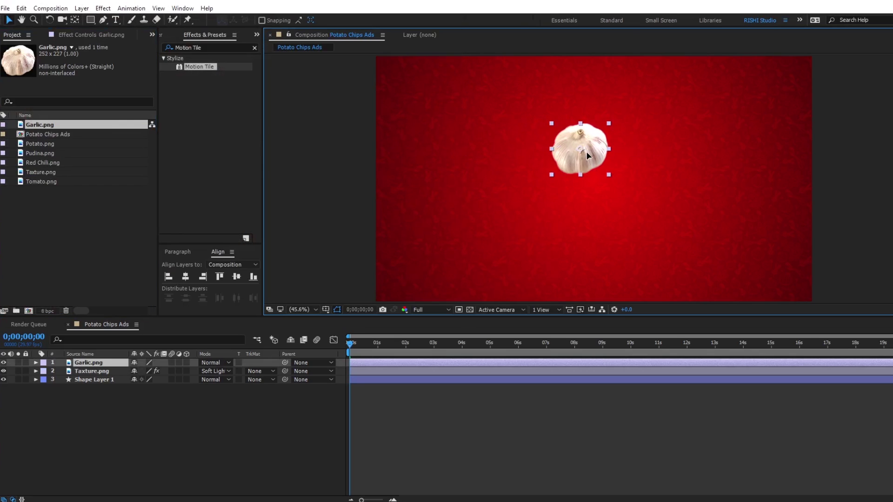
{"action": "left_click_drag", "start_coordinate": [40, 145], "coordinate": [659, 154]}
{"action": "left_click_drag", "start_coordinate": [43, 164], "coordinate": [650, 227]}
{"action": "left_click_drag", "start_coordinate": [41, 183], "coordinate": [586, 221]}
{"action": "left_click_drag", "start_coordinate": [41, 153], "coordinate": [604, 189]}
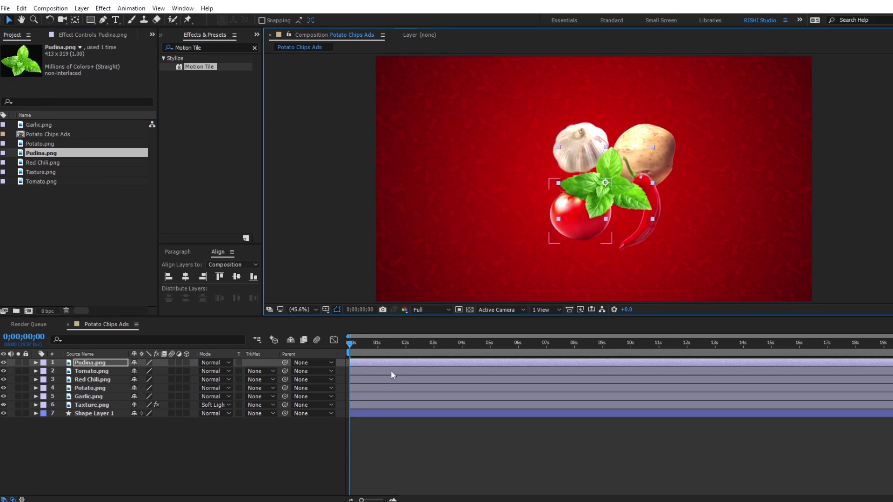
- Show the rotation property of all five ingredient layers and give the Pudina layer the rotation expression time*5
{"action": "left_click", "coordinate": [378, 394], "text": "shift"}
{"action": "key", "text": "r"}
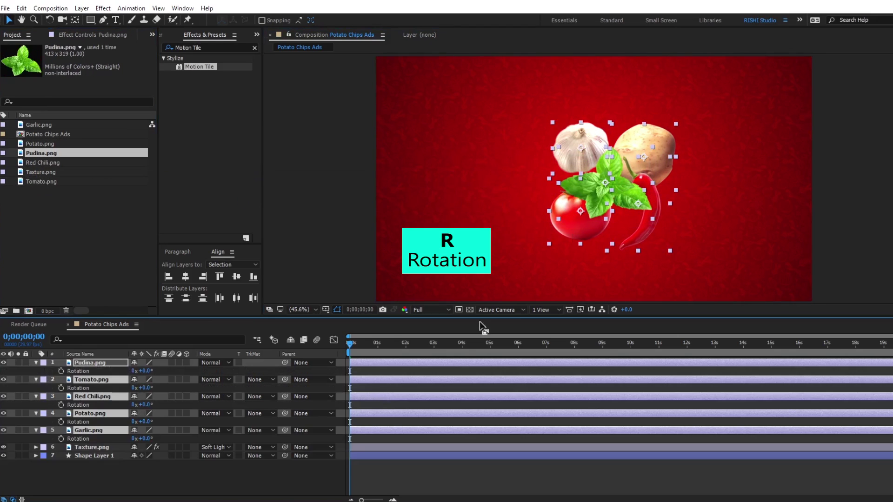
{"action": "left_click", "coordinate": [468, 483]}
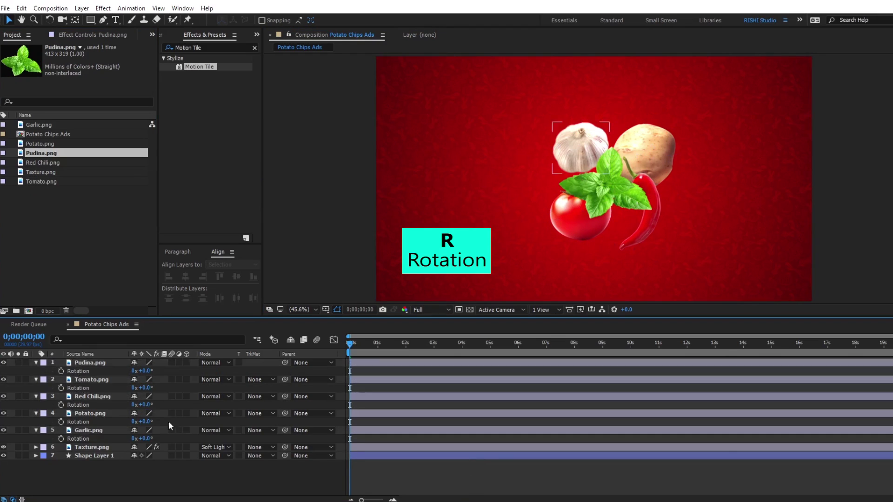
{"action": "left_click", "coordinate": [89, 364]}
{"action": "left_click", "coordinate": [61, 371], "text": "alt"}
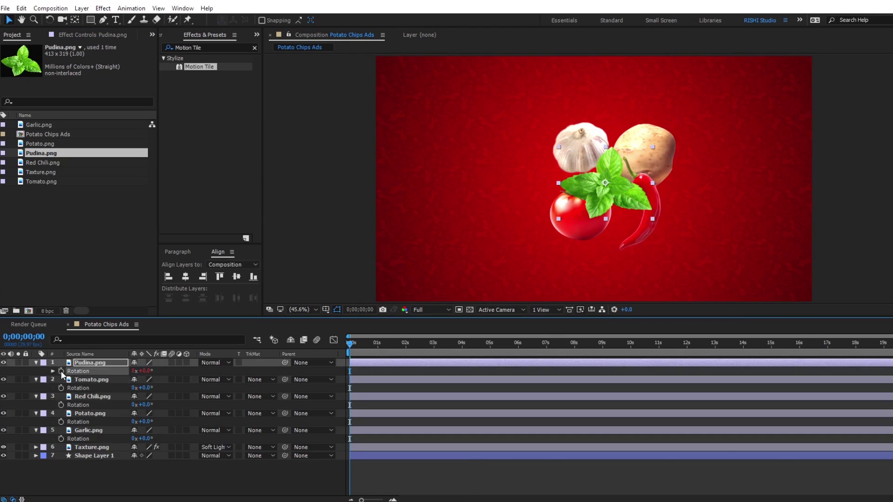
{"action": "type", "text": "time*5"}
- Add the rotation expression time*-5 to the Tomato layer
{"action": "left_click", "coordinate": [86, 389]}
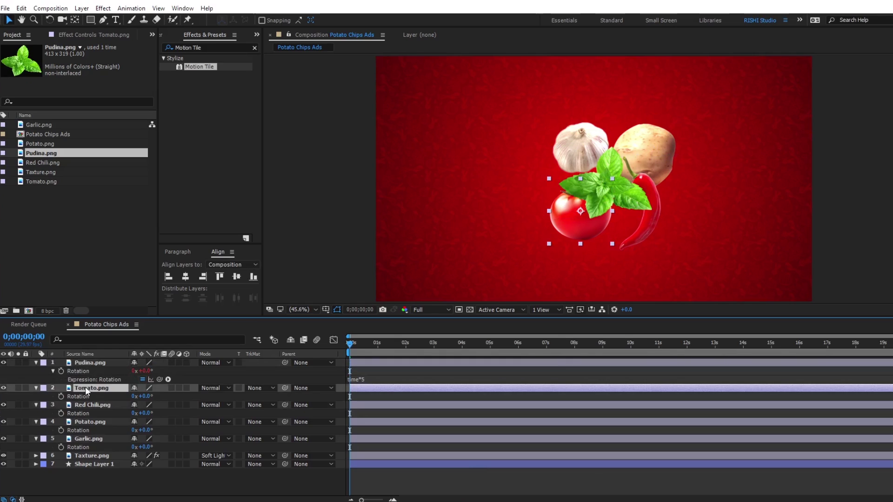
{"action": "left_click", "coordinate": [60, 397], "text": "alt"}
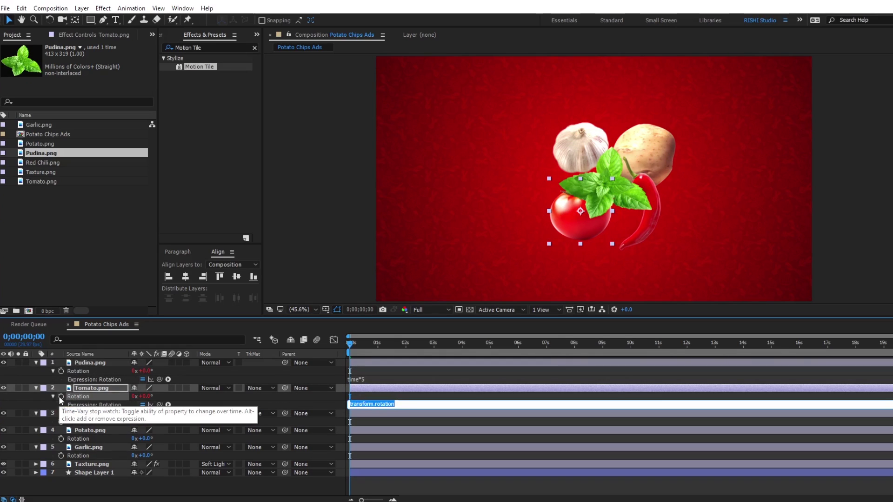
{"action": "type", "text": "time*-5"}
- Add the rotation expression time*5 to the Red Chili layer
{"action": "left_click", "coordinate": [82, 413]}
{"action": "left_click", "coordinate": [61, 422], "text": "alt"}
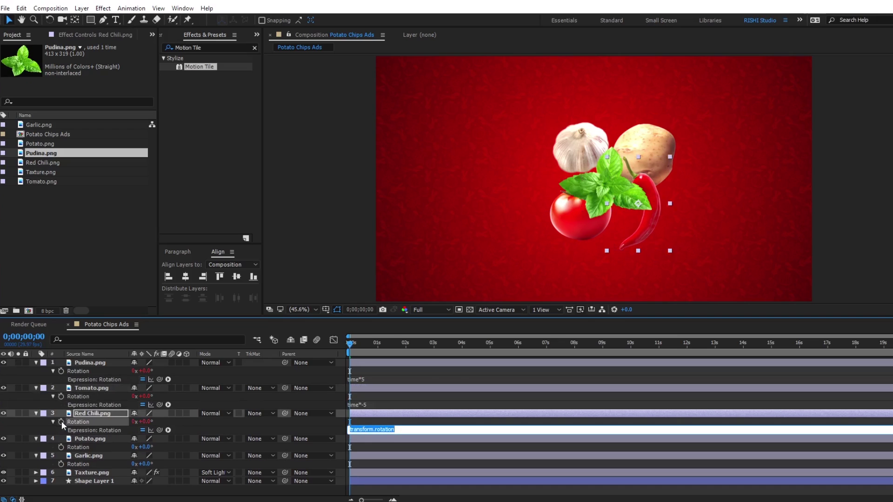
{"action": "type", "text": "time*5"}
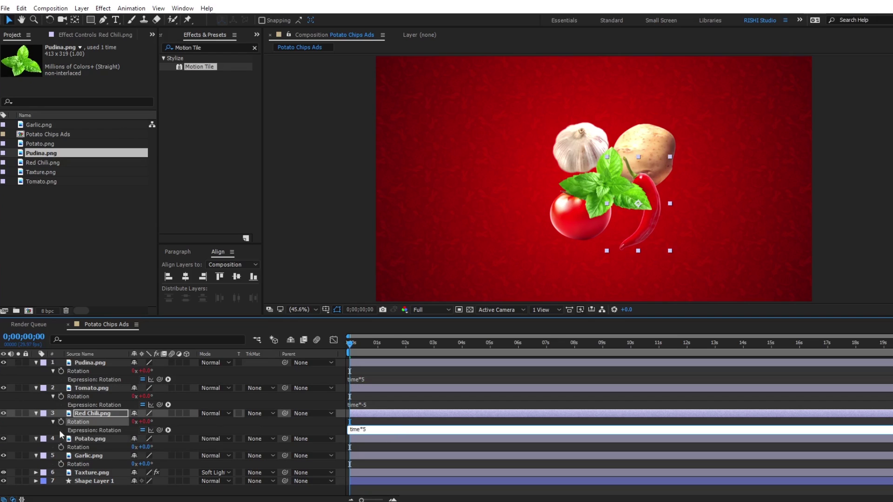
{"action": "left_click", "coordinate": [88, 439]}
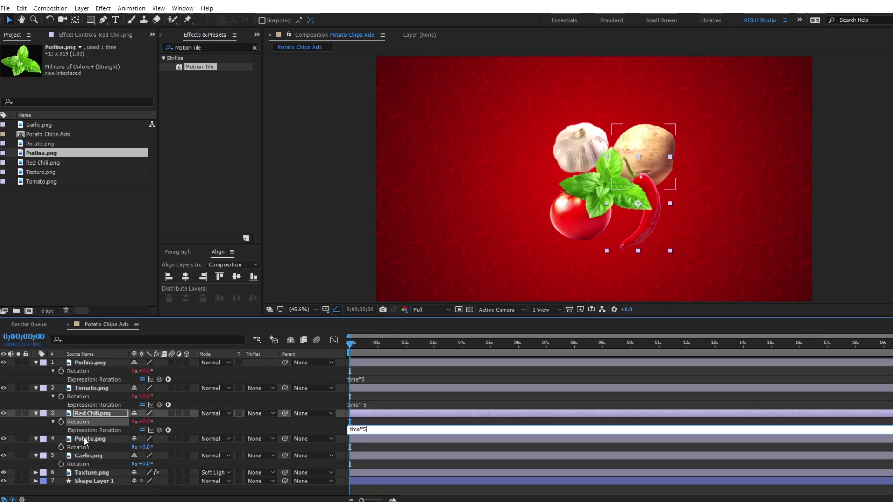
- Add the rotation expression time*-5 to the Potato layer and time*5 to the Garlic layer
{"action": "left_click", "coordinate": [61, 448], "text": "alt"}
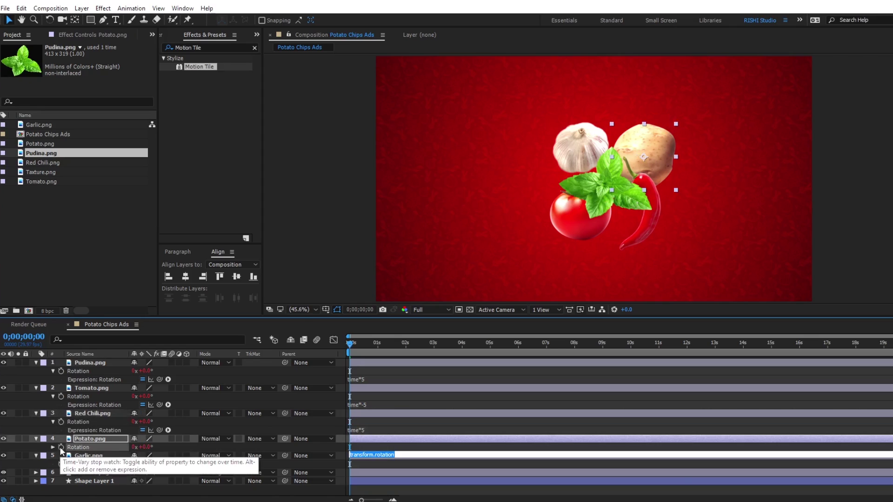
{"action": "type", "text": "time*-5"}
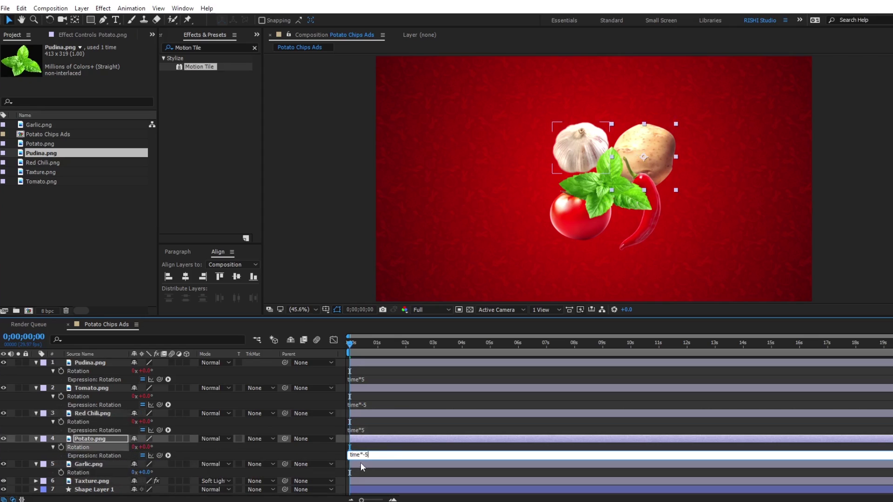
{"action": "left_click", "coordinate": [361, 463]}
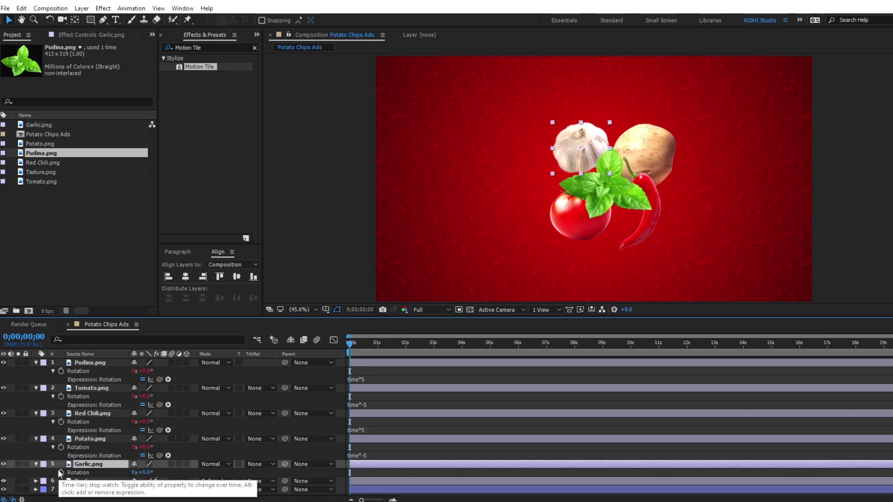
{"action": "left_click", "coordinate": [61, 473], "text": "alt"}
{"action": "type", "text": "time*5"}
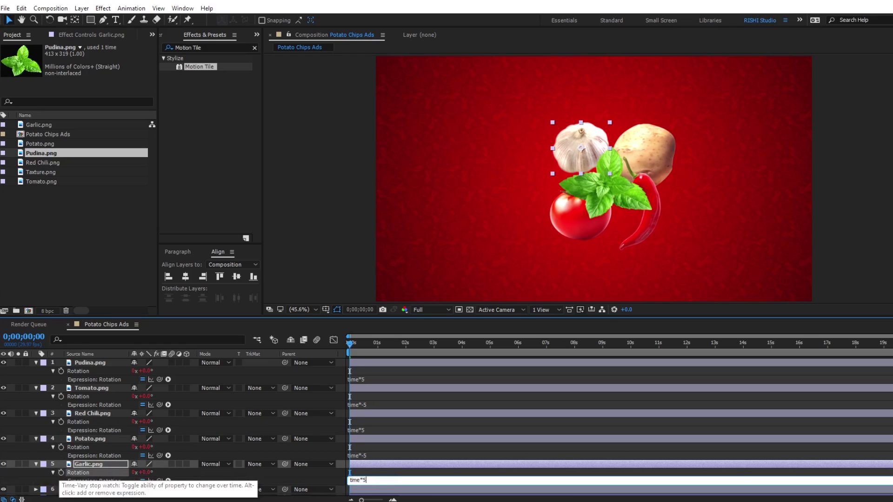
{"action": "left_click", "coordinate": [373, 465]}
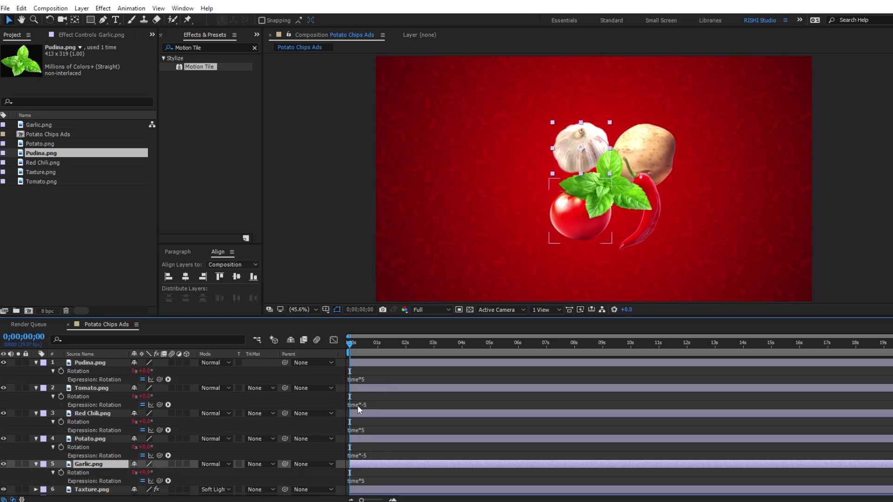
- Preview the rotation of the ingredient images in the composition
{"action": "key", "text": "space"}
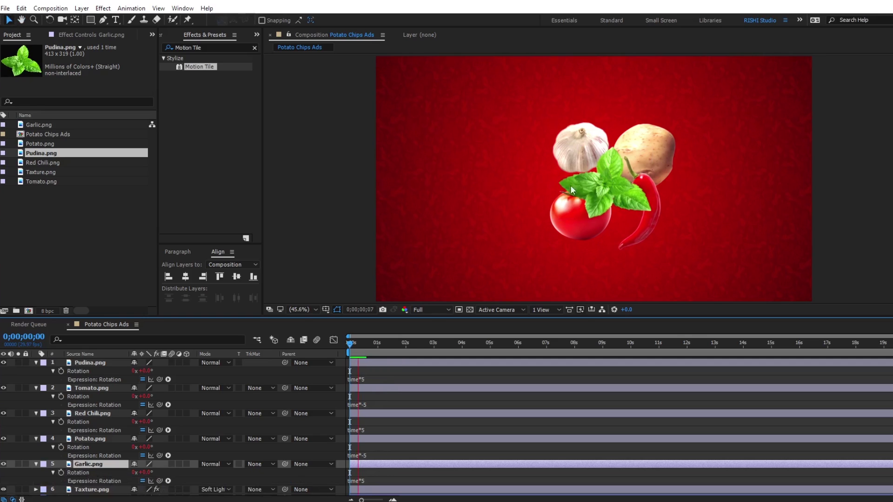
{"action": "left_click", "coordinate": [572, 223]}
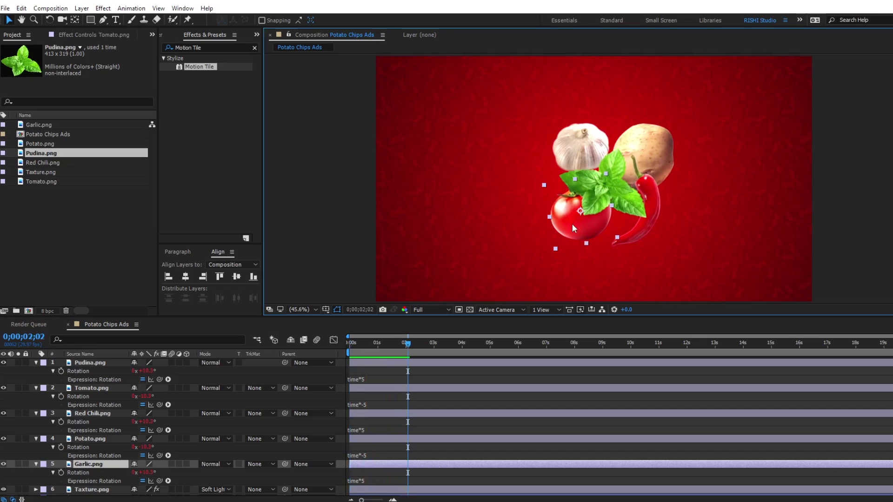
{"action": "key", "text": "space"}
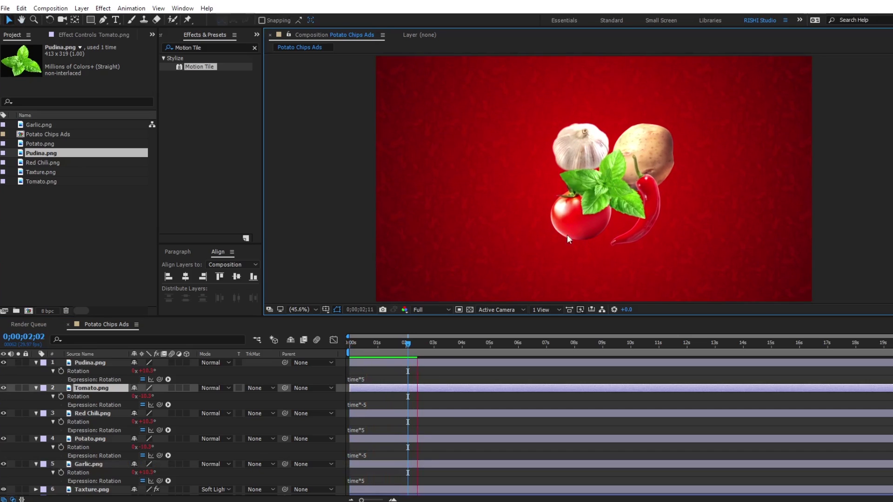
- Set position keyframes at 2 seconds on all five ingredient layers, from Pudina to Garlic
{"action": "left_click", "coordinate": [393, 365]}
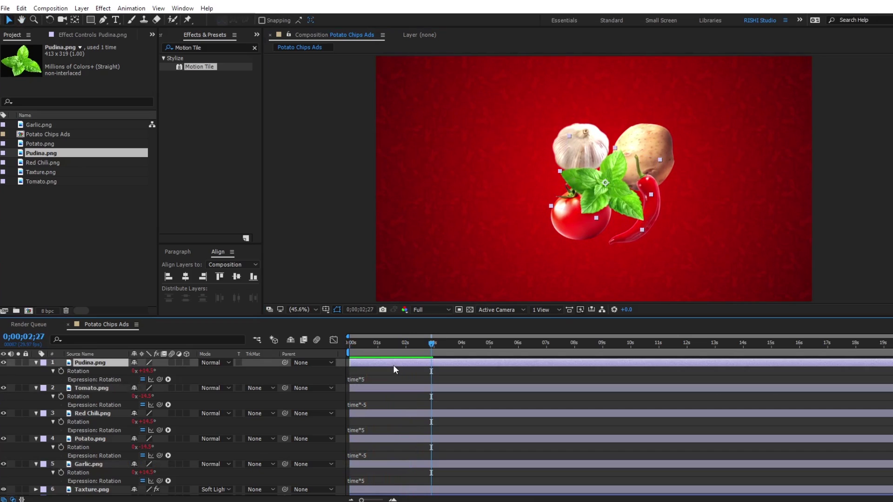
{"action": "left_click", "coordinate": [385, 461], "text": "shift"}
{"action": "key", "text": "u"}
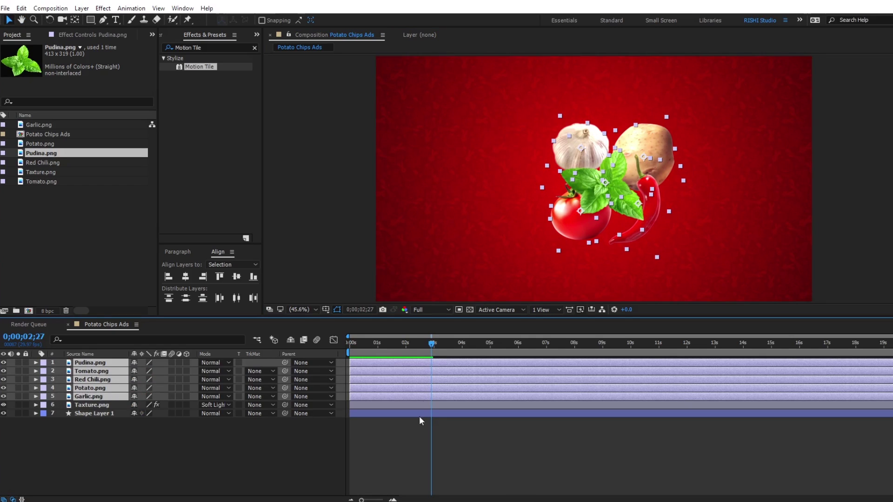
{"action": "left_click", "coordinate": [405, 346]}
{"action": "left_click_drag", "start_coordinate": [405, 349], "coordinate": [406, 349]}
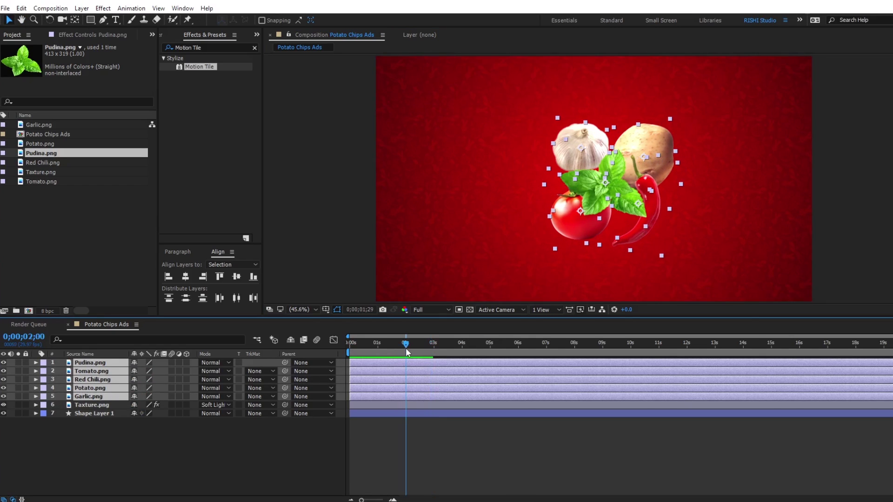
{"action": "key", "text": "p"}
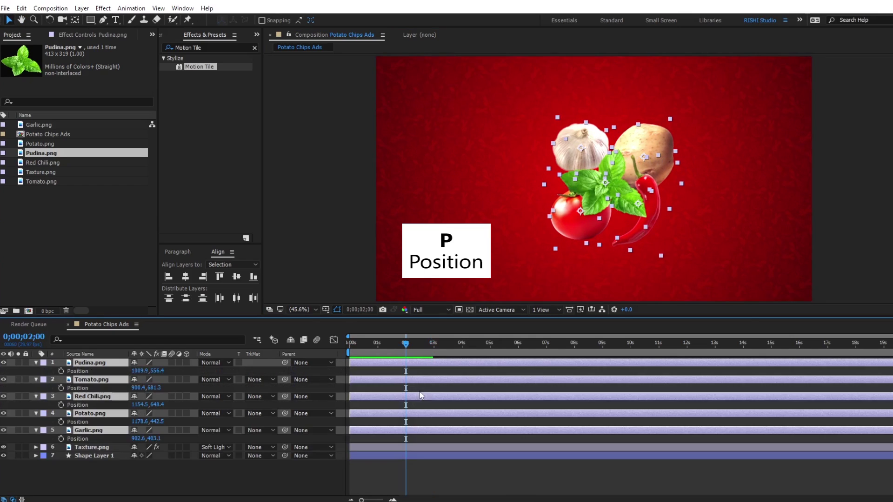
{"action": "left_click", "coordinate": [60, 372]}
- At 0 seconds, move garlic, potato, tomato and red chili outside the frame's four corners and pudina above its upper edge
{"action": "key", "text": "Home"}
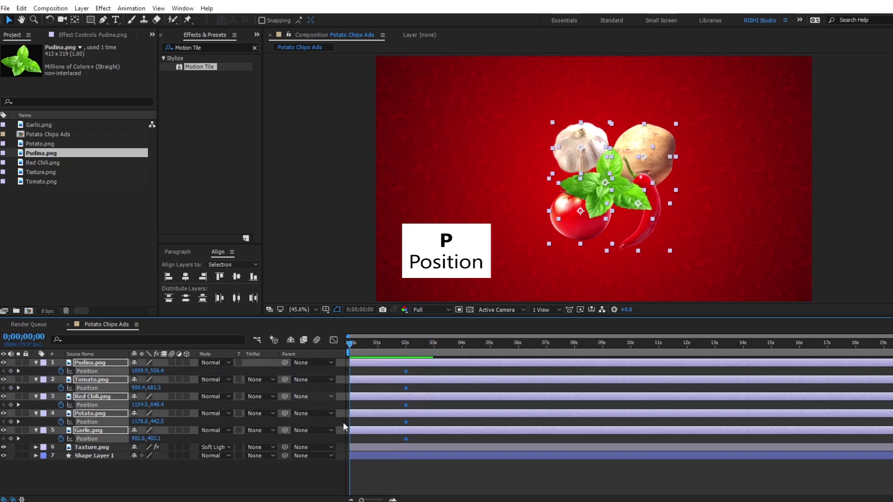
{"action": "left_click", "coordinate": [429, 467]}
{"action": "left_click_drag", "start_coordinate": [577, 153], "coordinate": [346, 44]}
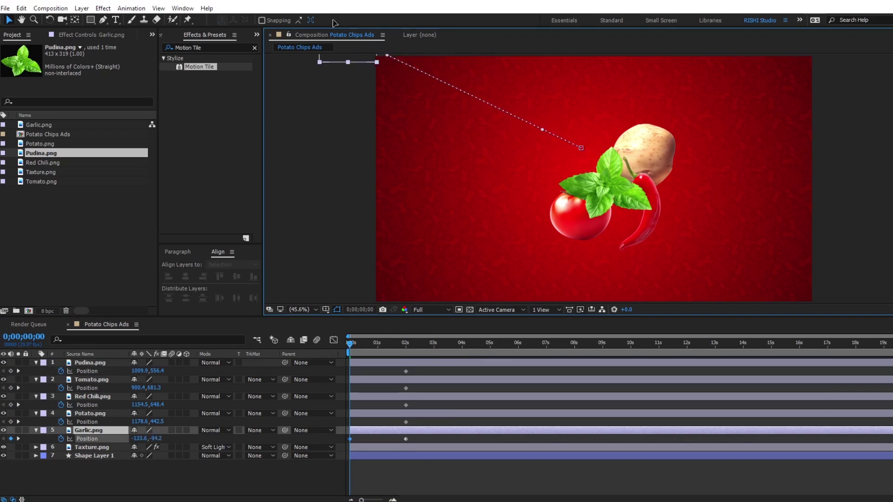
{"action": "left_click", "coordinate": [657, 154]}
{"action": "left_click_drag", "start_coordinate": [657, 154], "coordinate": [865, 30]}
{"action": "left_click_drag", "start_coordinate": [579, 218], "coordinate": [317, 327]}
{"action": "left_click_drag", "start_coordinate": [653, 200], "coordinate": [860, 282]}
{"action": "left_click_drag", "start_coordinate": [604, 184], "coordinate": [588, 41]}
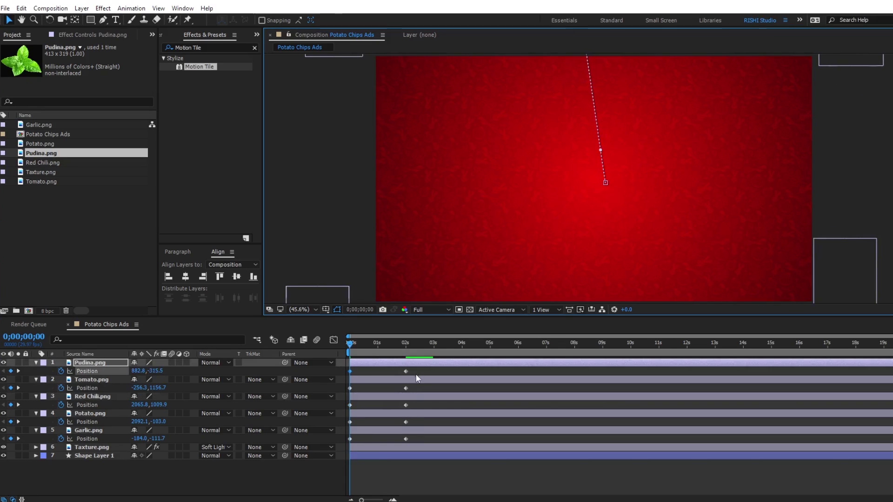
- Ease the position keyframes of all five ingredients and reshape their speed graph for a fast start and a long slow-down toward 2 seconds
{"action": "left_click_drag", "start_coordinate": [418, 368], "coordinate": [337, 439]}
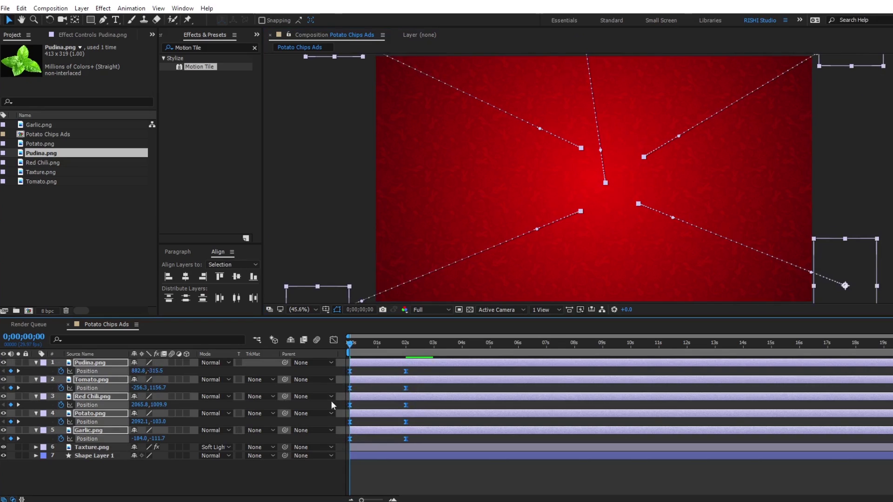
{"action": "left_click", "coordinate": [333, 340]}
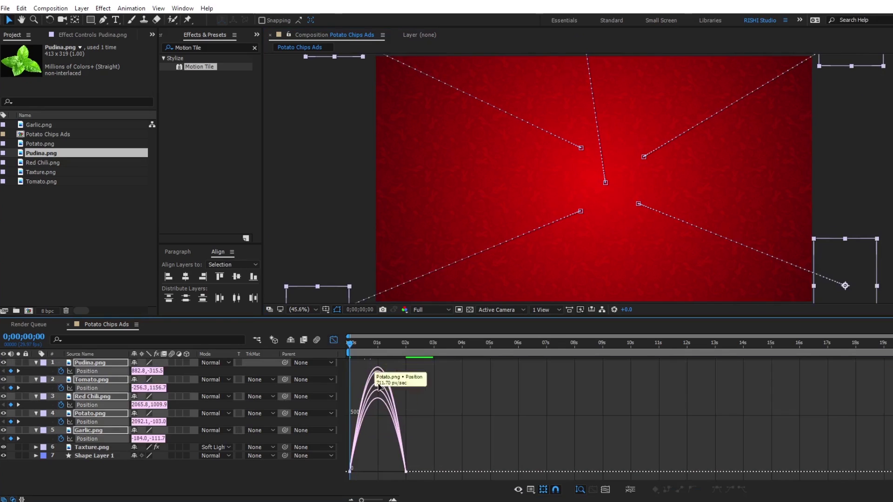
{"action": "left_click", "coordinate": [533, 493]}
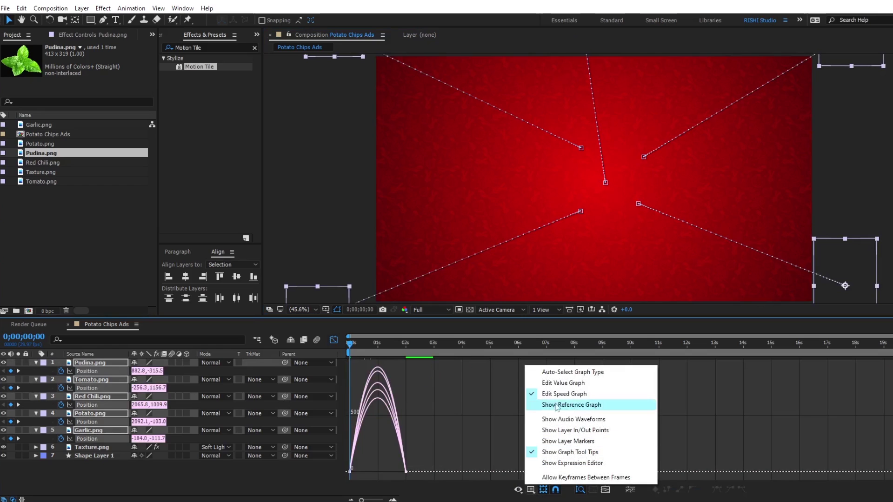
{"action": "left_click_drag", "start_coordinate": [433, 443], "coordinate": [299, 473]}
{"action": "left_click", "coordinate": [333, 340]}
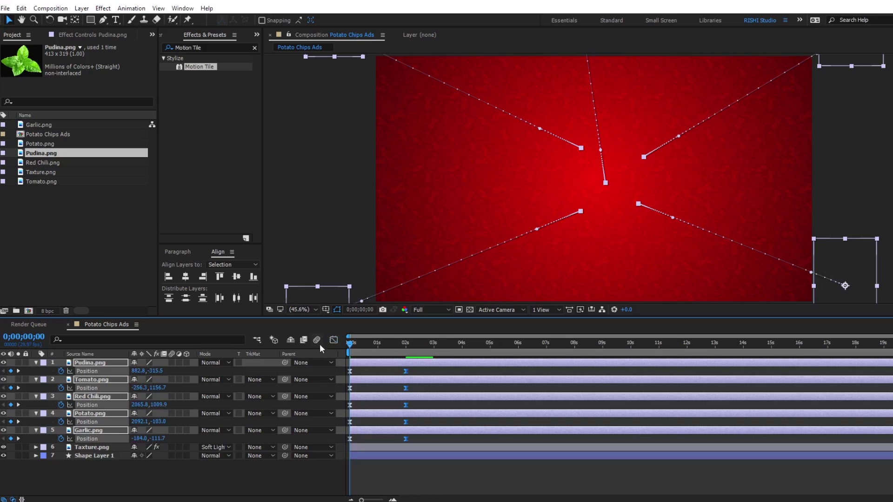
- Enable motion blur for the composition and the five ingredient layers, and preview the fly-in
{"action": "left_click", "coordinate": [316, 340]}
{"action": "left_click", "coordinate": [172, 363]}
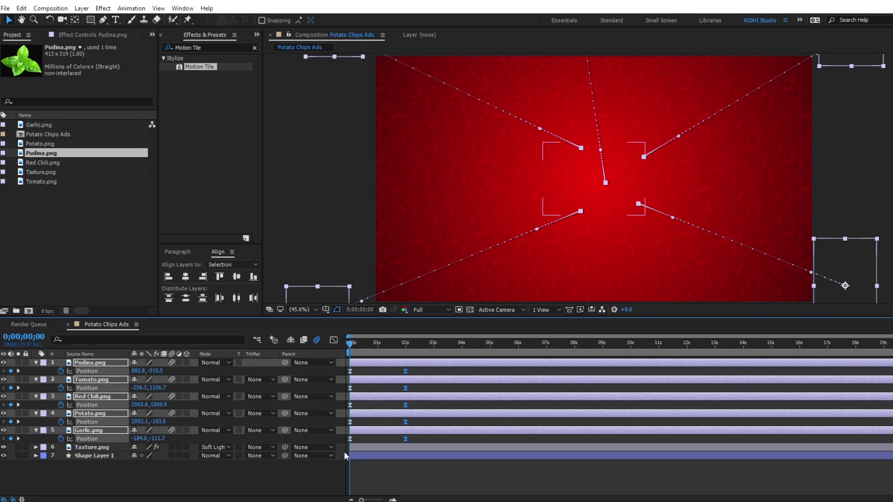
{"action": "key", "text": "space"}
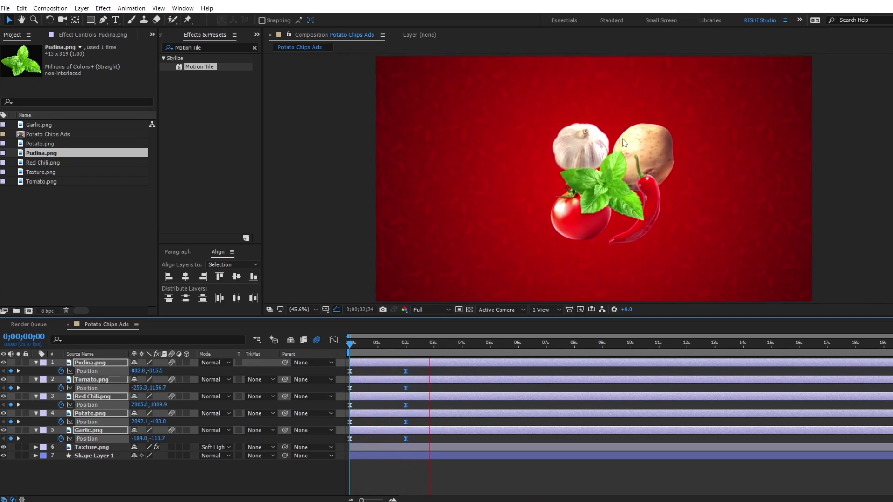
{"action": "key", "text": "space"}
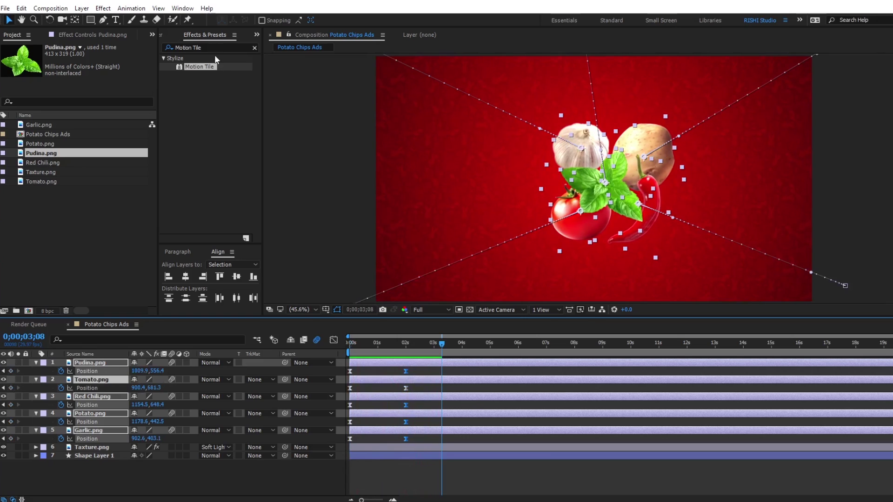
- Find the Wiggle - position preset and apply it to the Pudina layer
{"action": "left_click", "coordinate": [215, 48]}
{"action": "type", "text": "wiggle"}
{"action": "left_click", "coordinate": [476, 363]}
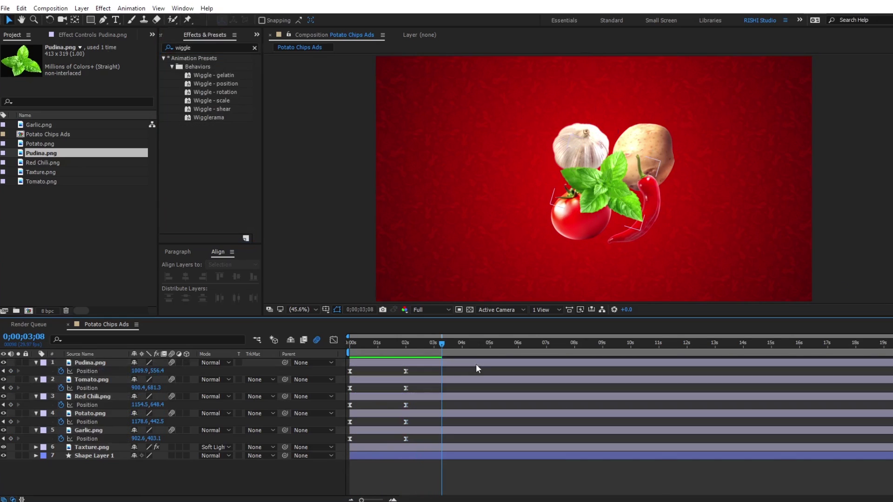
{"action": "double_click", "coordinate": [225, 83]}
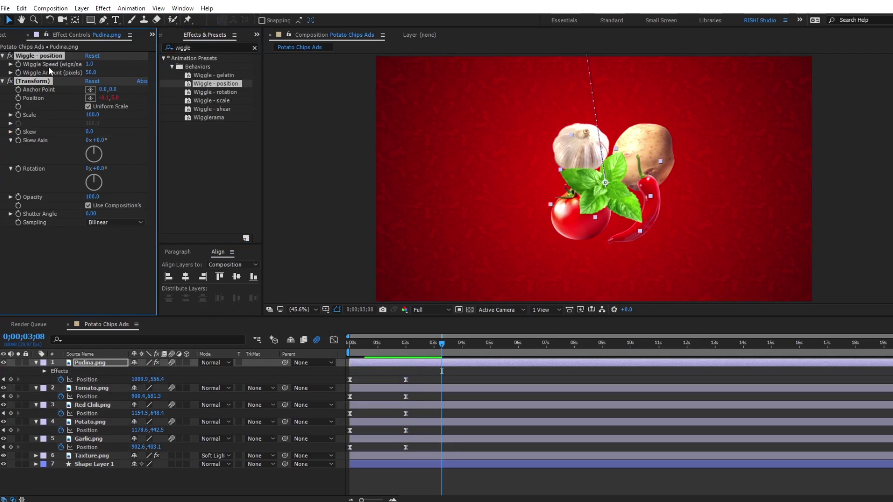
- Set the Pudina layer's Wiggle Speed to 0.5 and Wiggle Amount to 30 pixels, and preview the movement
{"action": "left_click", "coordinate": [89, 64]}
{"action": "type", "text": "0.5"}
{"action": "key", "text": "Return"}
{"action": "left_click", "coordinate": [90, 72]}
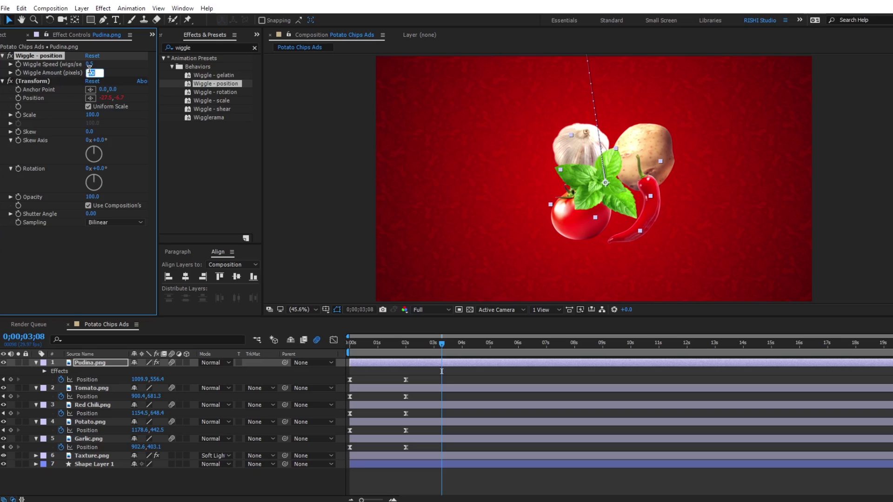
{"action": "key", "text": "space"}
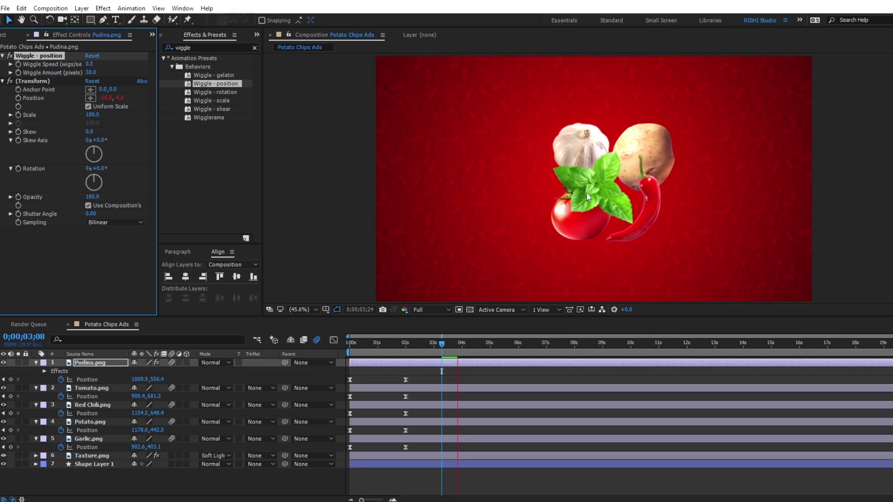
{"action": "key", "text": "space"}
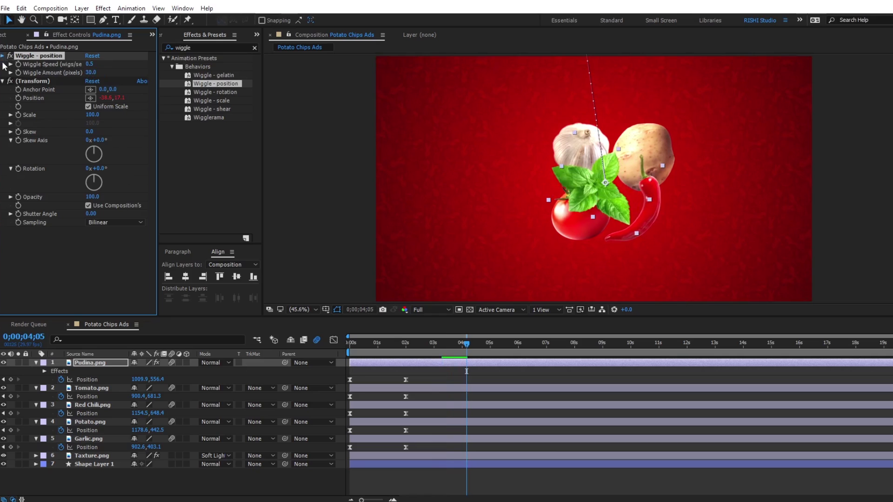
- Copy Pudina's Wiggle - position and Transform effects to the Tomato, Red Chili, Potato and Garlic layers
{"action": "left_click", "coordinate": [2, 57]}
{"action": "left_click", "coordinate": [2, 64]}
{"action": "left_click", "coordinate": [23, 64], "text": "ctrl"}
{"action": "left_click", "coordinate": [423, 388]}
{"action": "left_click", "coordinate": [431, 440], "text": "shift"}
{"action": "key", "text": "ctrl+v"}
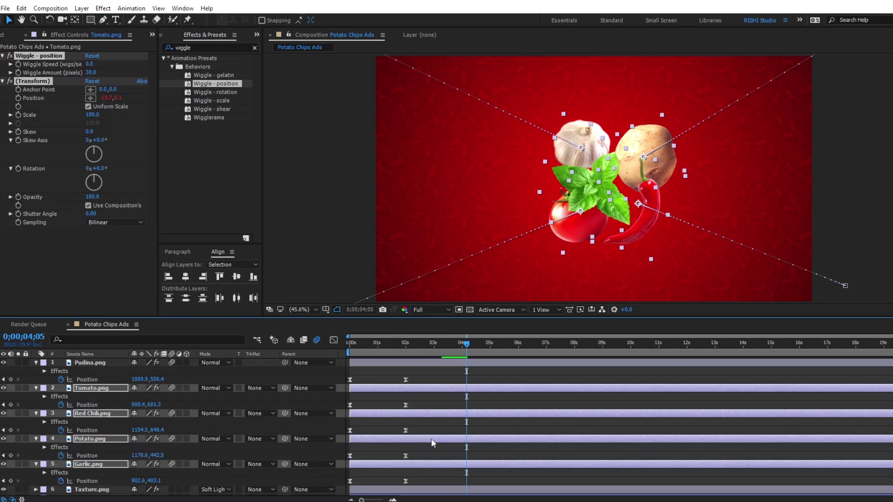
- Add hold-in-place position keyframes at 3 seconds on all five ingredient layers
{"action": "key", "text": "u"}
{"action": "left_click", "coordinate": [433, 346]}
{"action": "left_click_drag", "start_coordinate": [434, 347], "coordinate": [434, 347]}
{"action": "left_click", "coordinate": [11, 371]}
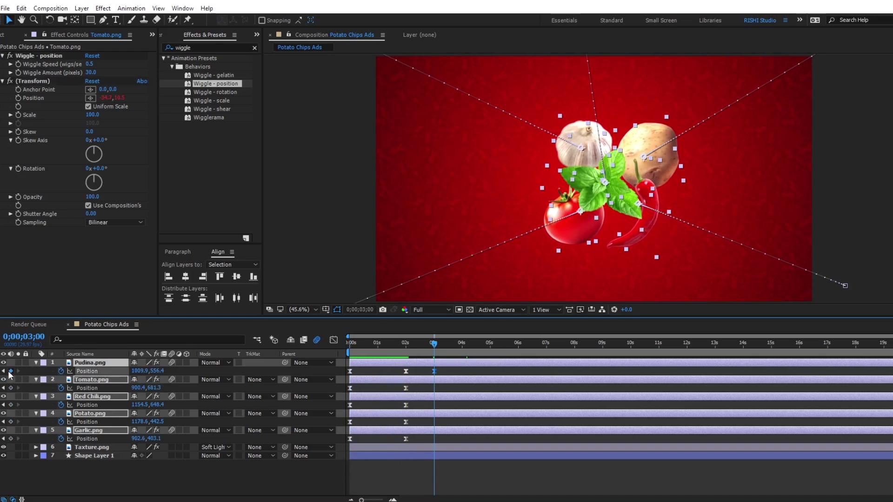
- Copy Pudina's first position keyframe to 5 seconds so the leaves fly back out of the frame
{"action": "left_click", "coordinate": [489, 348]}
{"action": "left_click", "coordinate": [350, 376]}
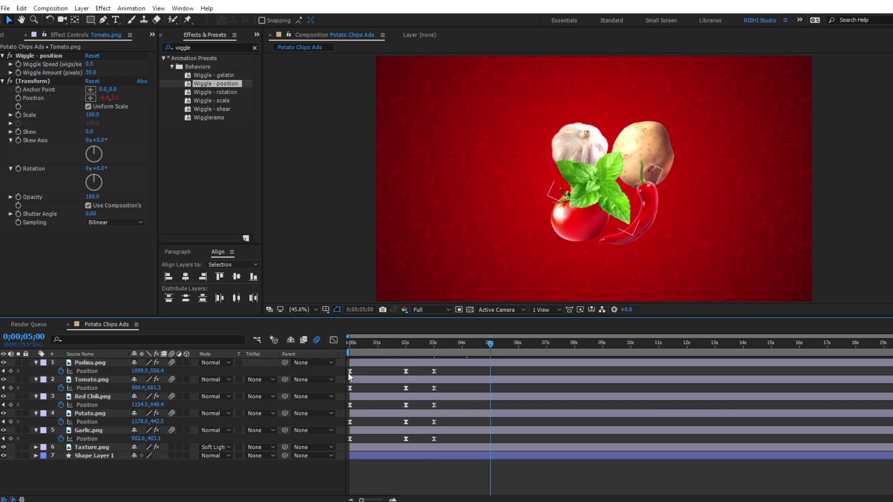
{"action": "left_click", "coordinate": [350, 372]}
{"action": "key", "text": "ctrl+c"}
{"action": "key", "text": "ctrl+v"}
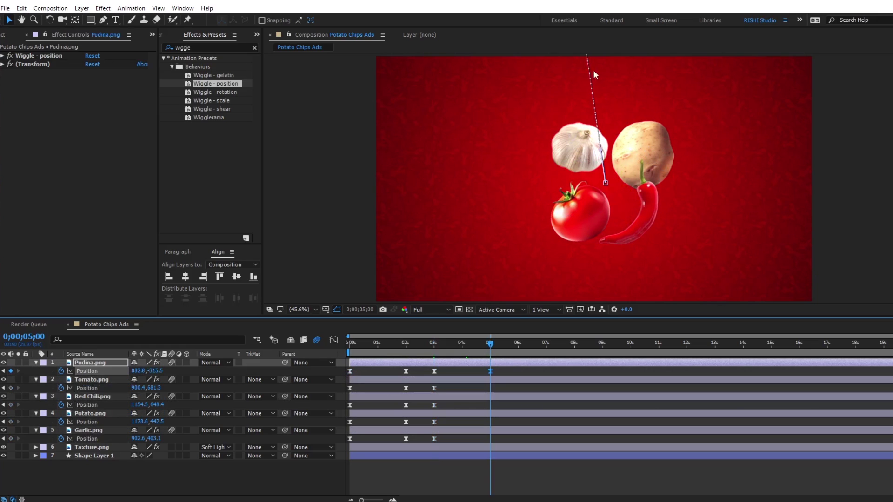
- Copy the first position keyframes of the Tomato, Red Chili, Potato and Garlic layers to 5 seconds
{"action": "left_click", "coordinate": [349, 388]}
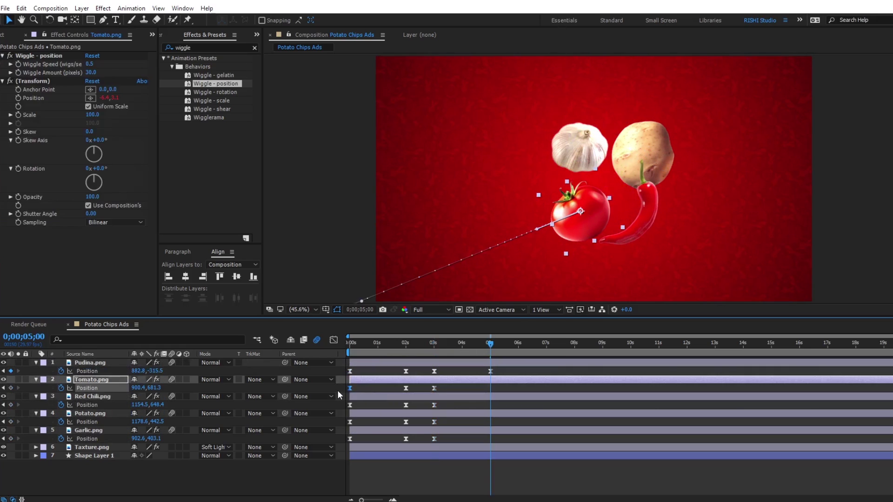
{"action": "key", "text": "ctrl+c"}
{"action": "key", "text": "ctrl+v"}
{"action": "left_click", "coordinate": [350, 405]}
{"action": "key", "text": "ctrl+c"}
{"action": "key", "text": "ctrl+v"}
{"action": "left_click", "coordinate": [350, 422]}
{"action": "key", "text": "ctrl+c"}
{"action": "key", "text": "ctrl+v"}
{"action": "left_click", "coordinate": [350, 439]}
{"action": "key", "text": "ctrl+c"}
{"action": "key", "text": "ctrl+v"}
- Reshape the exit speed graph of all five ingredients by extending the 5-second keyframes' incoming ease toward 3 seconds
{"action": "left_click", "coordinate": [438, 346]}
{"action": "left_click_drag", "start_coordinate": [502, 370], "coordinate": [426, 443]}
{"action": "left_click", "coordinate": [334, 340]}
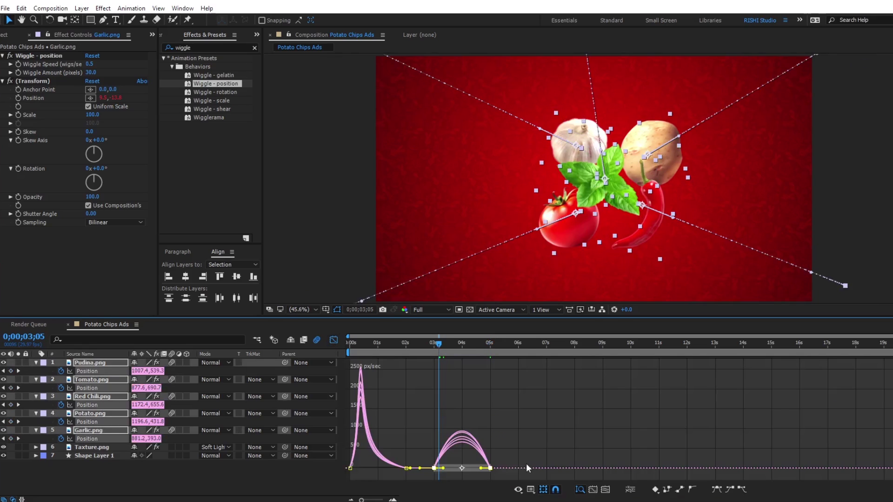
{"action": "left_click", "coordinate": [491, 468]}
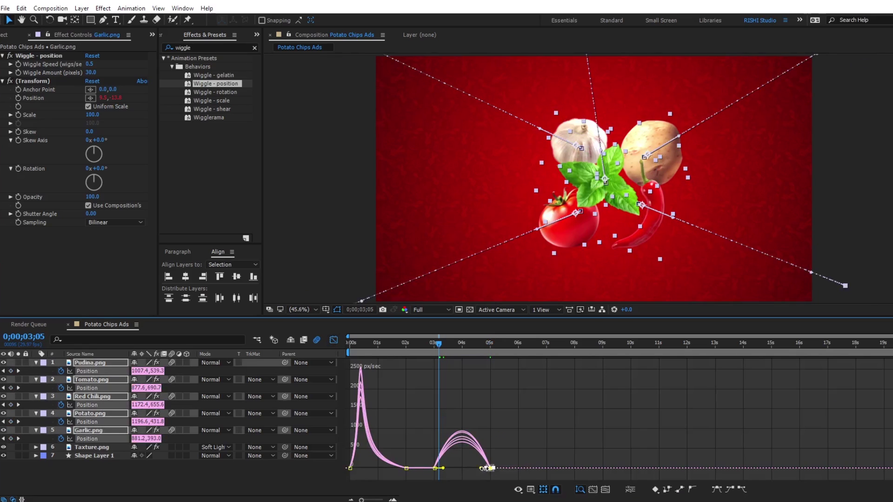
{"action": "left_click_drag", "start_coordinate": [482, 469], "coordinate": [417, 472]}
{"action": "left_click", "coordinate": [334, 341]}
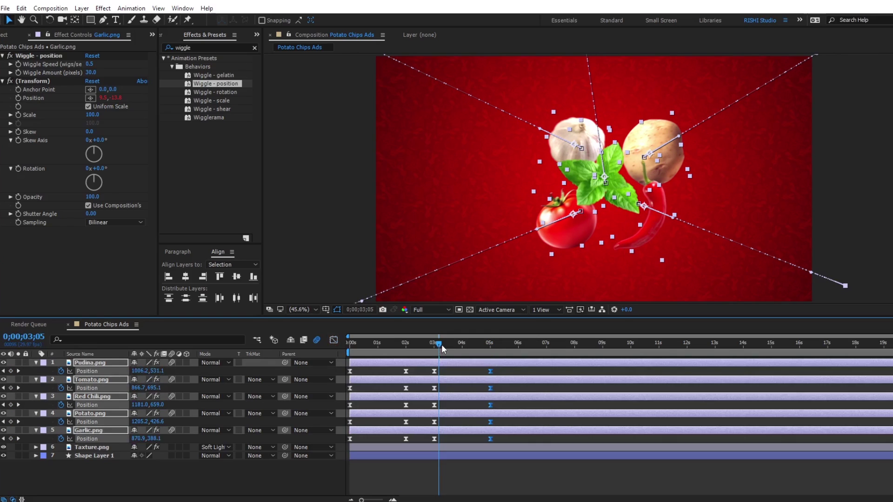
- Pre-compose the five ingredient layers into a new composition named 1, moving all attributes into it
{"action": "right_click", "coordinate": [442, 364]}
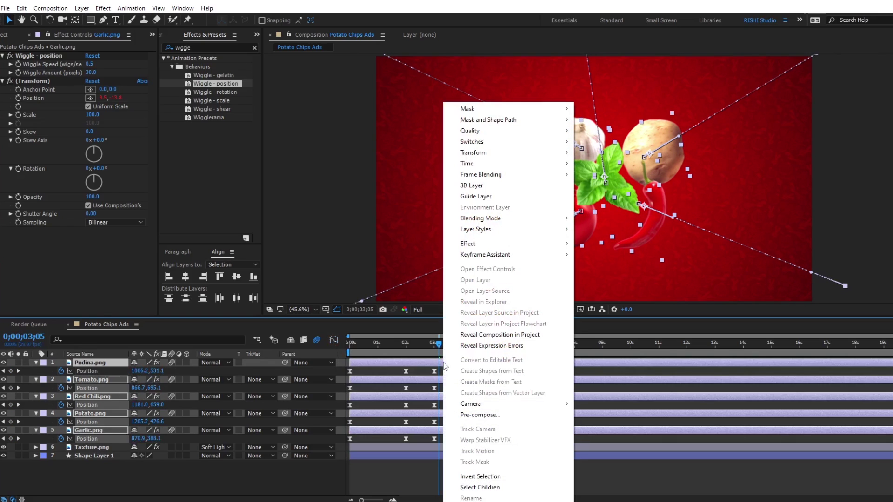
{"action": "left_click", "coordinate": [460, 405]}
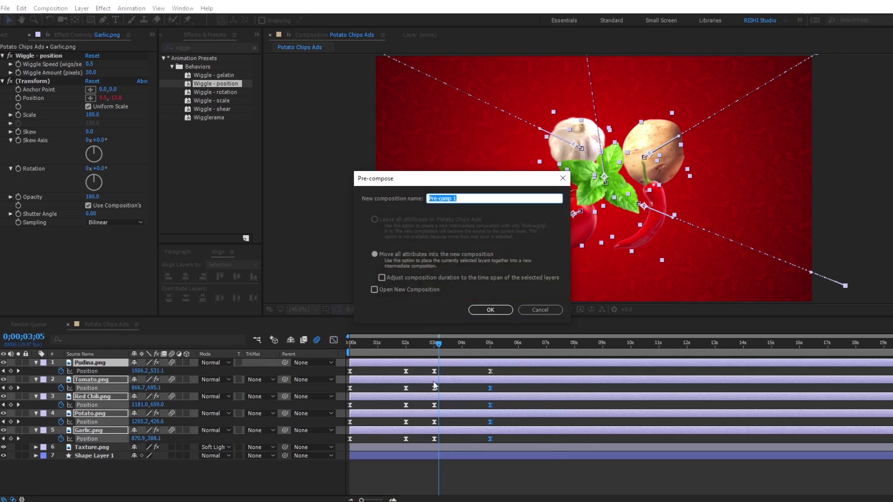
{"action": "type", "text": "1"}
{"action": "left_click", "coordinate": [487, 312]}
- Import the Chips Wrapper image and place it beneath the ingredients pre-comp, with its layer starting at 3 seconds
{"action": "mouse_move", "coordinate": [433, 345]}
{"action": "left_mouse_down"}
{"action": "mouse_move", "coordinate": [406, 348]}
{"action": "mouse_move", "coordinate": [432, 352]}
{"action": "left_mouse_up"}
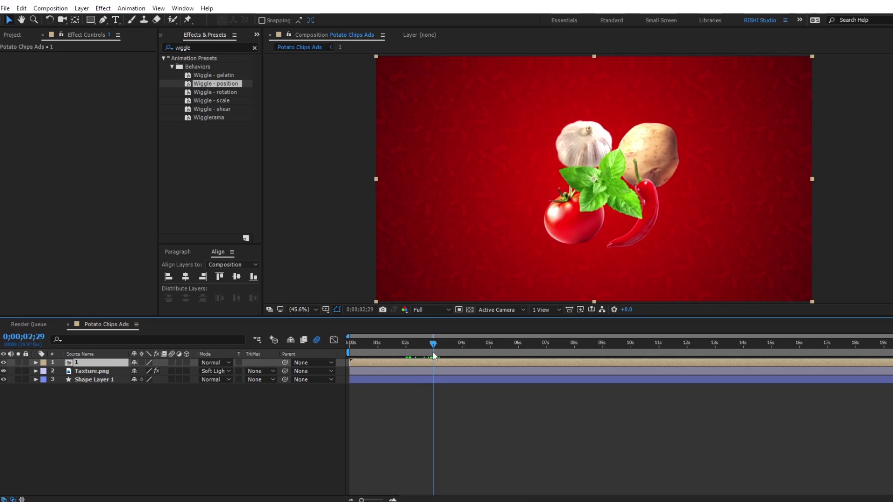
{"action": "key", "text": "Page_Down"}
{"action": "left_click", "coordinate": [12, 34]}
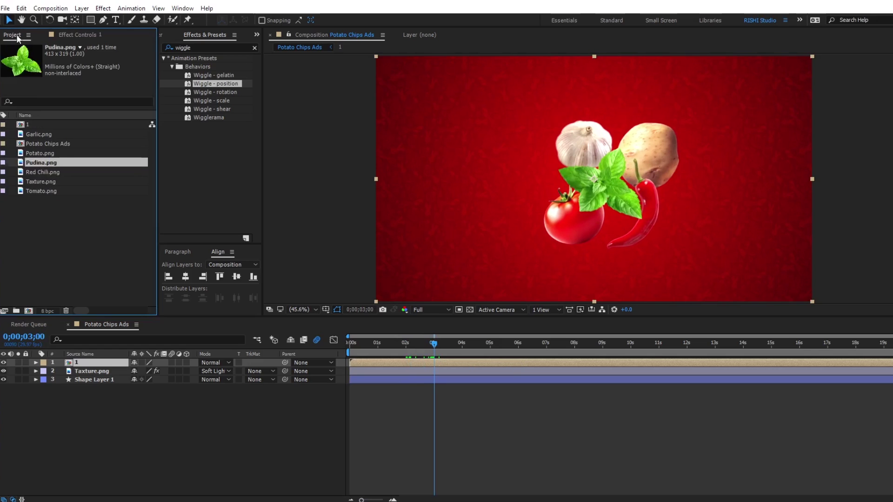
{"action": "double_click", "coordinate": [86, 223]}
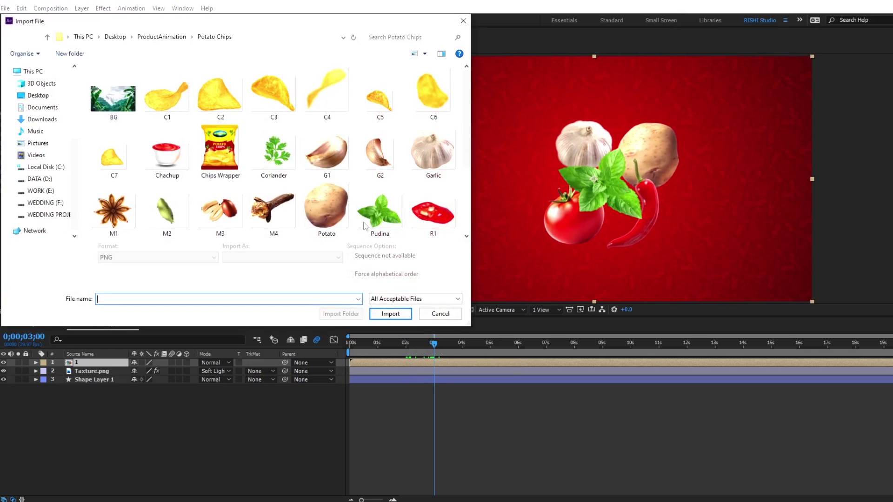
{"action": "left_click", "coordinate": [232, 148]}
{"action": "left_click", "coordinate": [383, 307]}
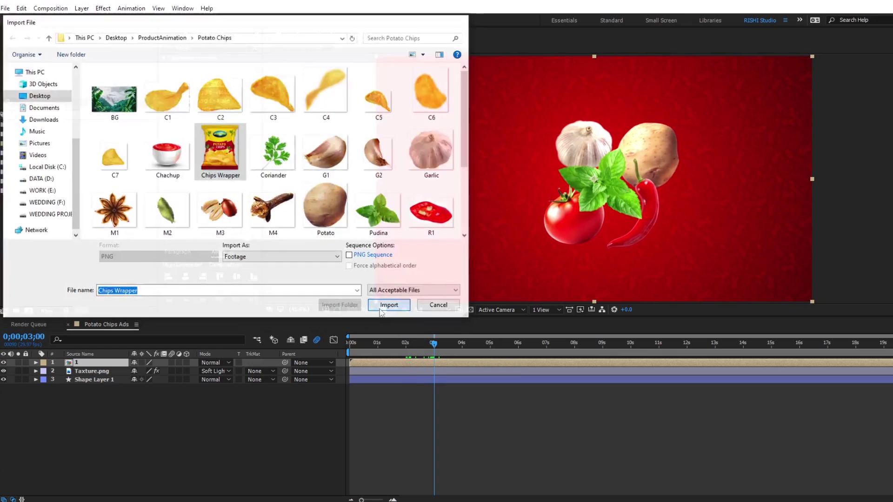
{"action": "mouse_move", "coordinate": [44, 135]}
{"action": "left_mouse_down"}
{"action": "mouse_move", "coordinate": [83, 348]}
{"action": "mouse_move", "coordinate": [100, 364]}
{"action": "left_mouse_up"}
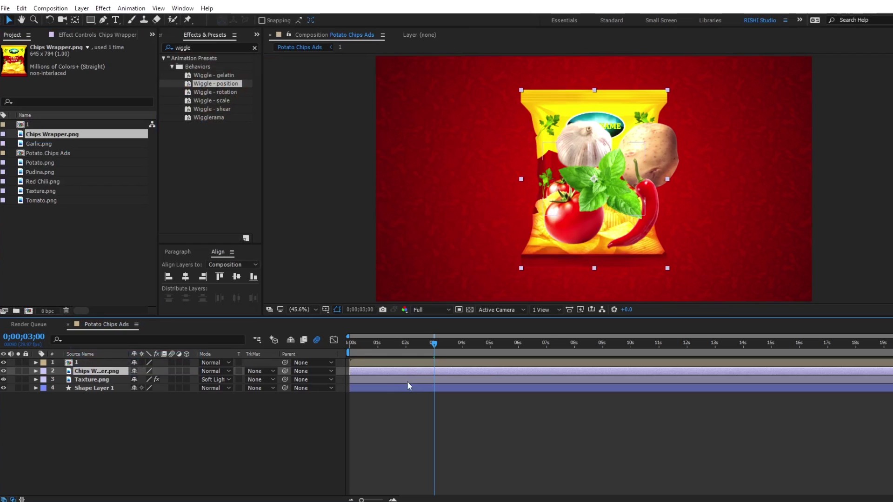
{"action": "key", "text": "bracketleft"}
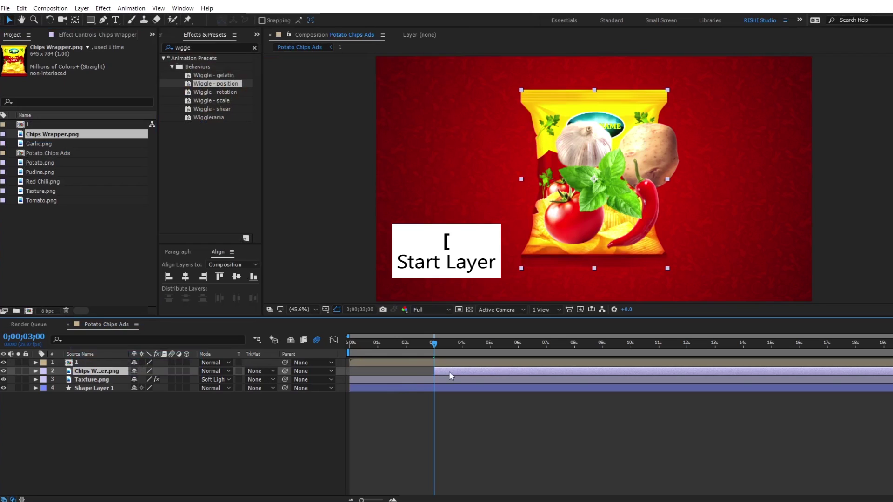
- At 5 seconds, set the chips wrapper's scale to 80% and add scale and rotation keyframes
{"action": "left_click", "coordinate": [491, 347]}
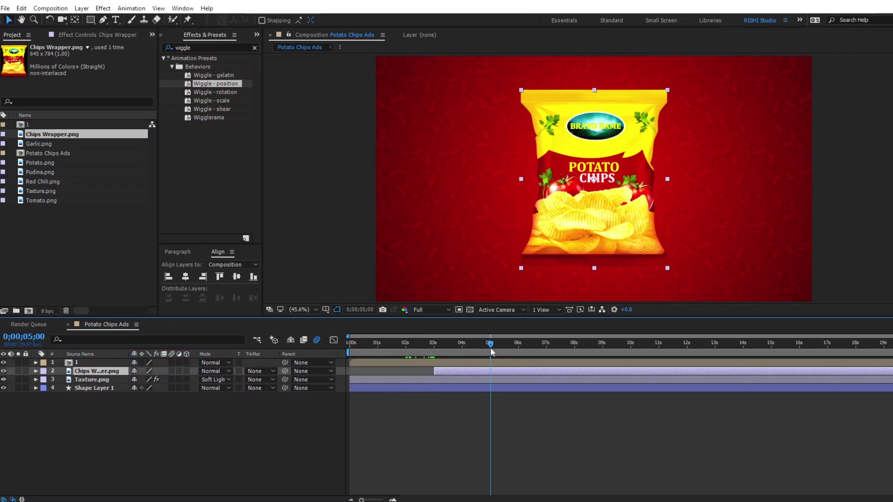
{"action": "key", "text": "s"}
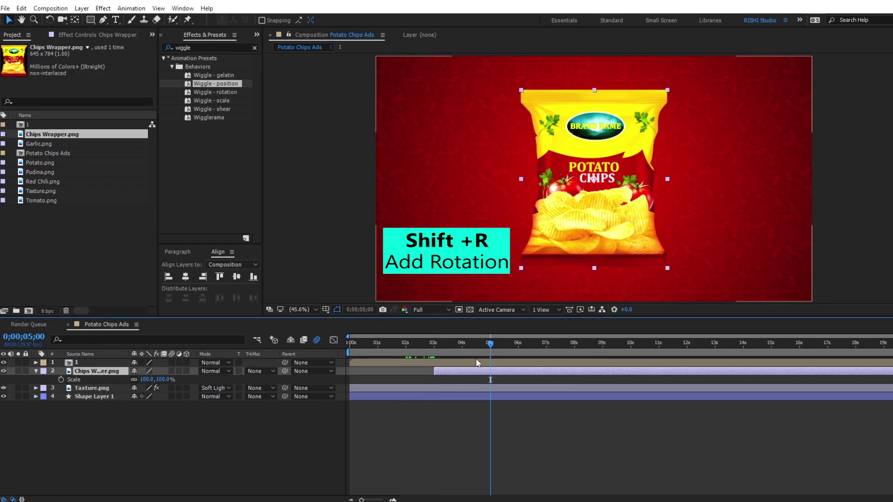
{"action": "key", "text": "shift+r"}
{"action": "left_click", "coordinate": [146, 379]}
{"action": "type", "text": "80"}
{"action": "key", "text": "Return"}
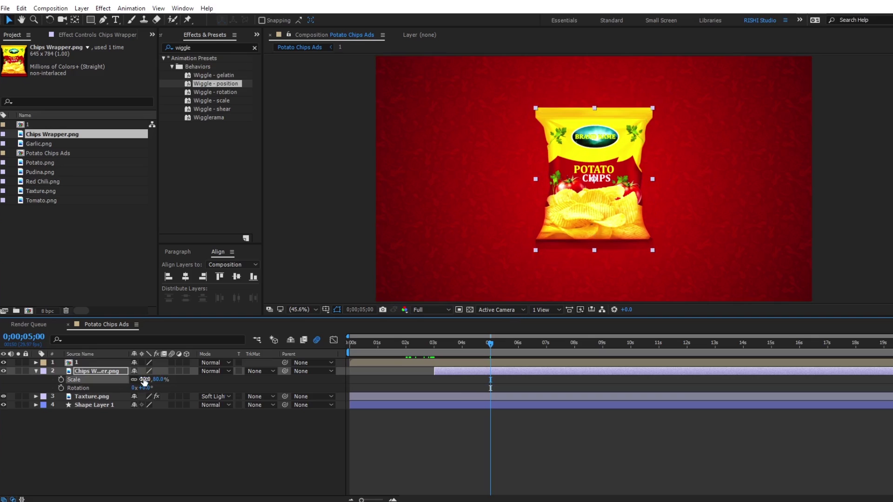
{"action": "left_click", "coordinate": [61, 380]}
{"action": "left_click", "coordinate": [61, 388]}
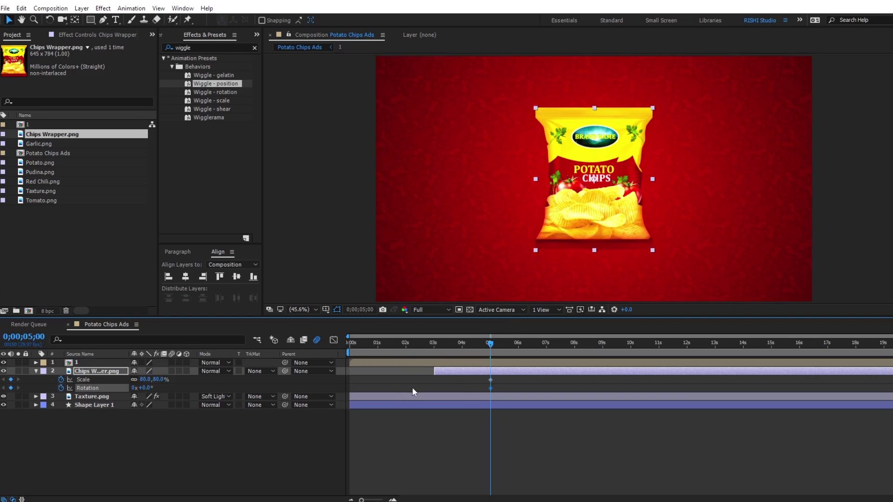
- At the wrapper layer's start, keyframe its scale at 0% and its rotation at -90°
{"action": "key", "text": "i"}
{"action": "left_click", "coordinate": [144, 379]}
{"action": "key", "text": "Return"}
{"action": "left_click", "coordinate": [145, 388]}
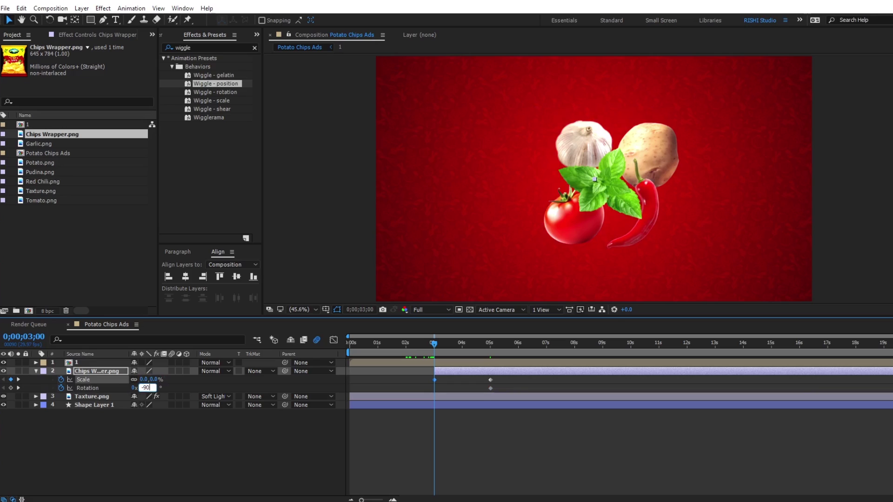
{"action": "type", "text": "-90"}
{"action": "key", "text": "Return"}
- Reshape the speed graph of the wrapper's scale and rotation keyframes with a long ease into 5 seconds, and preview it
{"action": "left_click_drag", "start_coordinate": [497, 378], "coordinate": [428, 393]}
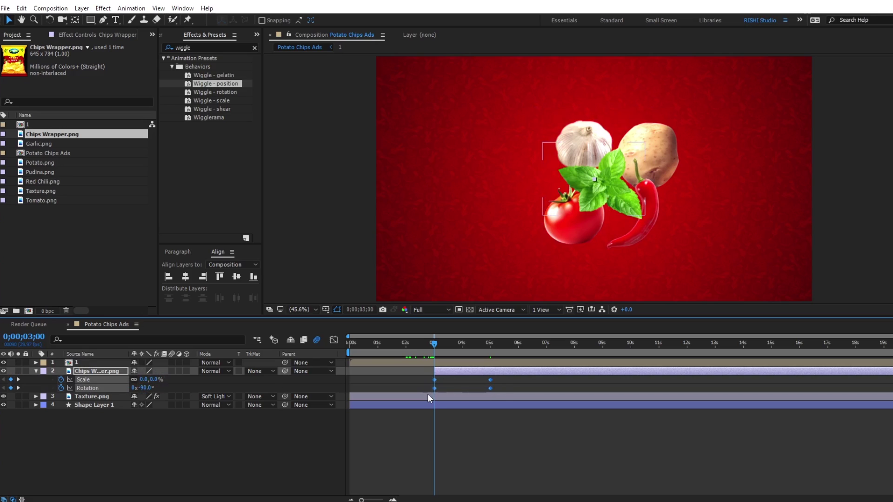
{"action": "left_click", "coordinate": [334, 340]}
{"action": "left_click_drag", "start_coordinate": [488, 486], "coordinate": [365, 471]}
{"action": "key", "text": "shift+F3"}
{"action": "key", "text": "space"}
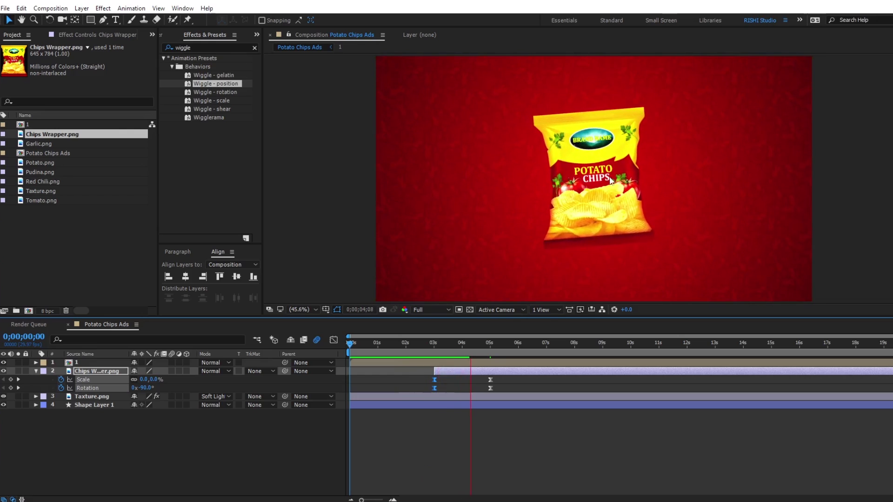
{"action": "key", "text": "space"}
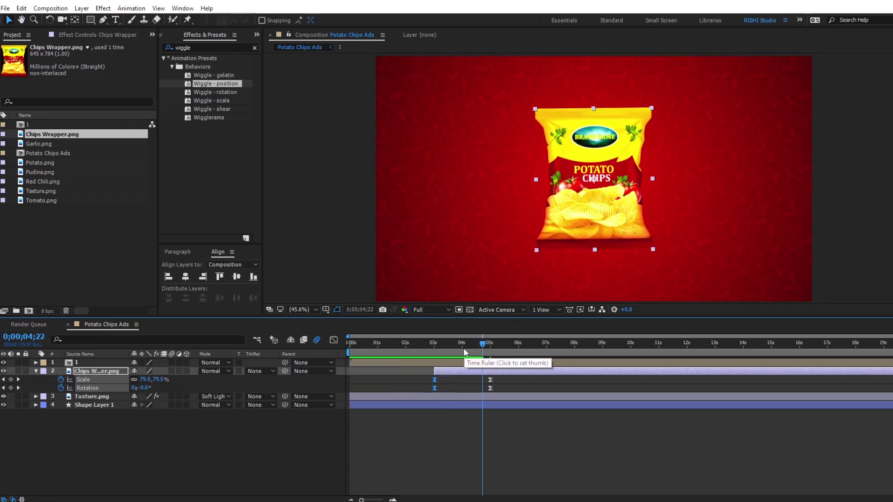
- Go to 4 seconds and import the seven chip images C1 to C7
{"action": "left_click", "coordinate": [462, 350]}
{"action": "double_click", "coordinate": [108, 262]}
{"action": "left_click", "coordinate": [185, 103]}
{"action": "left_click", "coordinate": [227, 109], "text": "ctrl"}
{"action": "left_click", "coordinate": [277, 109], "text": "ctrl"}
{"action": "left_click", "coordinate": [328, 111], "text": "ctrl"}
{"action": "left_click", "coordinate": [376, 111], "text": "ctrl"}
{"action": "left_click", "coordinate": [429, 109], "text": "ctrl"}
{"action": "left_click", "coordinate": [117, 160], "text": "ctrl"}
{"action": "left_click", "coordinate": [391, 306]}
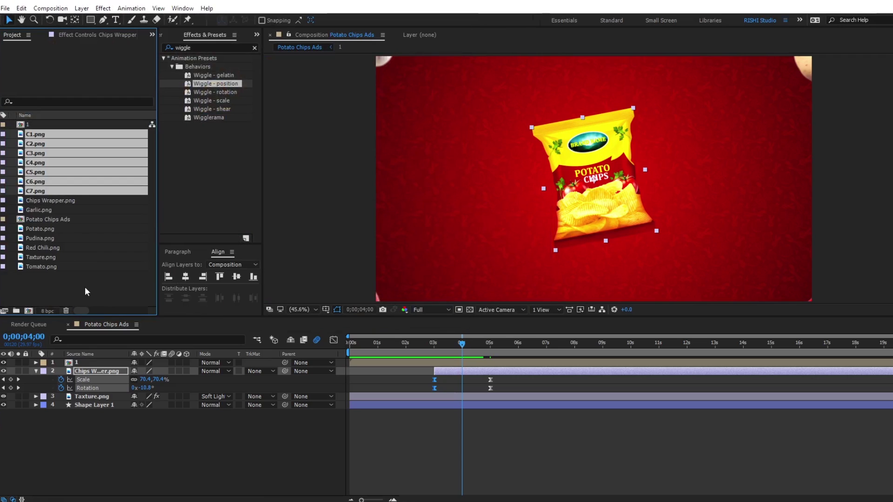
- Add the chip images C1 to C7 to the composition, scattered around the wrapper, with a duplicate of C7
{"action": "left_click", "coordinate": [85, 292]}
{"action": "left_click", "coordinate": [34, 136]}
{"action": "key", "text": "ctrl+/"}
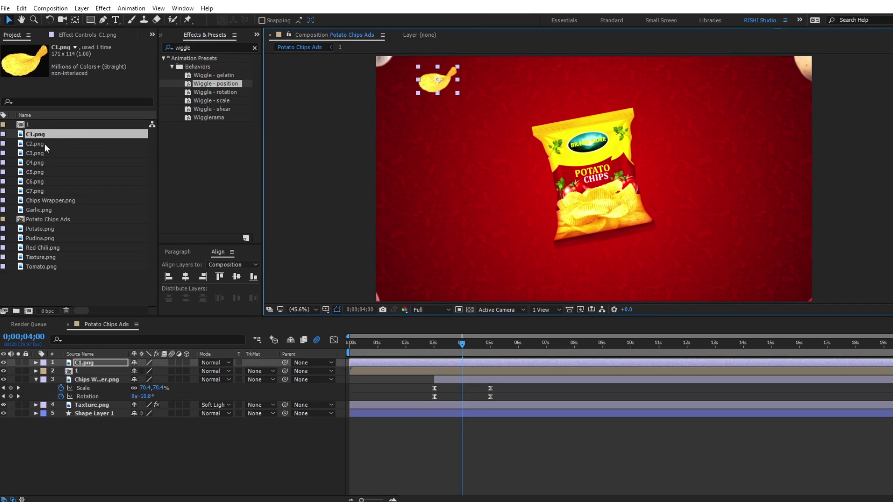
{"action": "left_click", "coordinate": [37, 144]}
{"action": "key", "text": "ctrl+/"}
{"action": "left_click", "coordinate": [37, 153]}
{"action": "key", "text": "ctrl+/"}
{"action": "left_click", "coordinate": [37, 163]}
{"action": "key", "text": "ctrl+/"}
{"action": "left_click", "coordinate": [38, 172]}
{"action": "key", "text": "ctrl+/"}
{"action": "left_click_drag", "start_coordinate": [35, 182], "coordinate": [592, 92]}
{"action": "key", "text": "ctrl+d"}
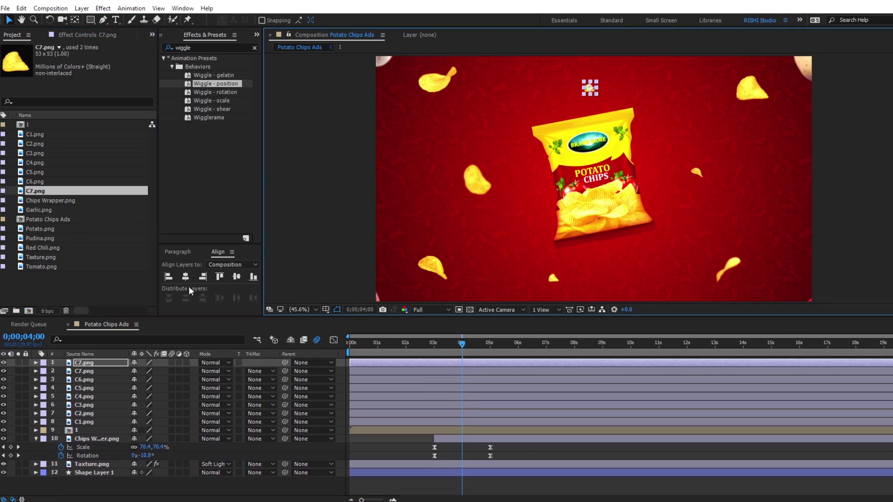
- Import the spice images M1 to M4 and the chili slice images R1 and R2
{"action": "double_click", "coordinate": [93, 278]}
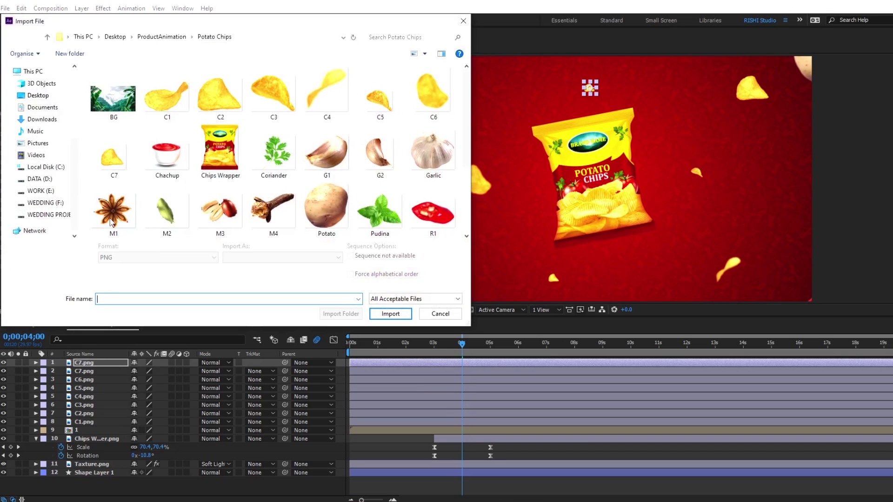
{"action": "left_click", "coordinate": [112, 224]}
{"action": "left_click", "coordinate": [167, 222], "text": "ctrl"}
{"action": "left_click", "coordinate": [215, 218], "text": "ctrl"}
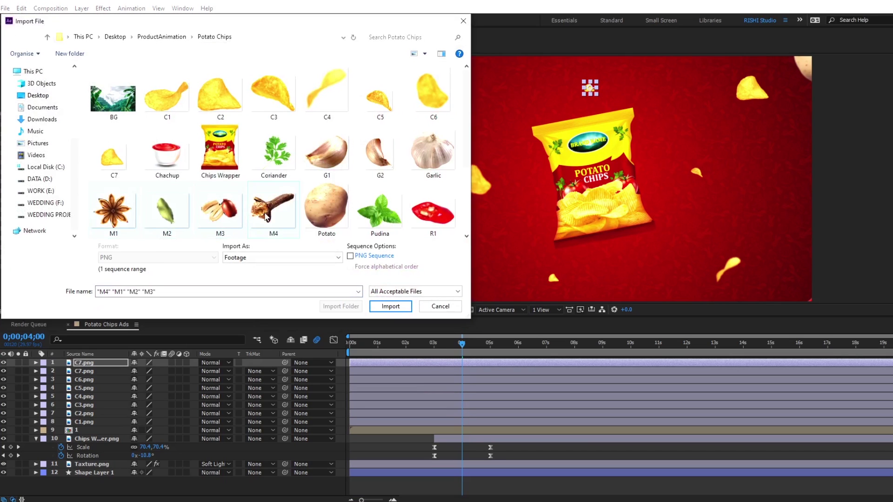
{"action": "left_click", "coordinate": [435, 224], "text": "ctrl"}
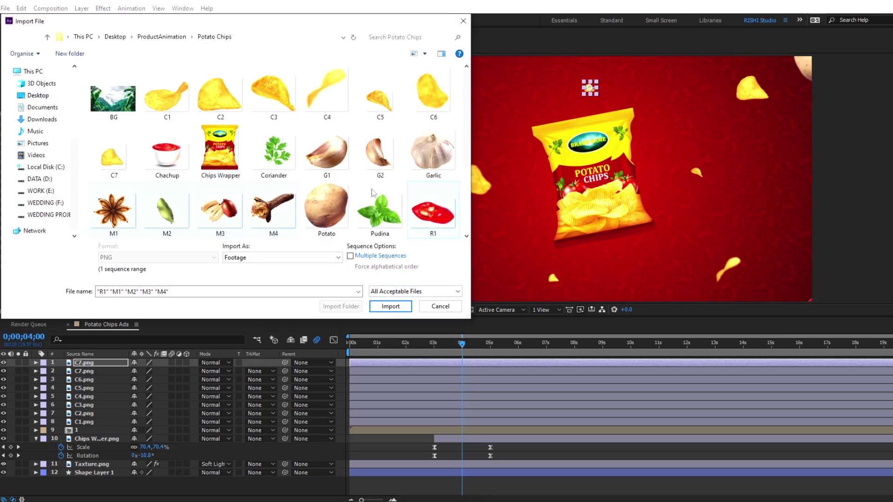
{"action": "scroll", "coordinate": [375, 193], "scroll_direction": "down", "scroll_amount": 2}
{"action": "left_click", "coordinate": [120, 157], "text": "ctrl"}
{"action": "left_click", "coordinate": [377, 307]}
- Place the spices M1 to M4 and the chili slices R1 and R2 in the gaps around the wrapper
{"action": "left_click", "coordinate": [44, 210]}
{"action": "left_click_drag", "start_coordinate": [39, 220], "coordinate": [475, 245]}
{"action": "left_click_drag", "start_coordinate": [37, 228], "coordinate": [431, 135]}
{"action": "left_click_drag", "start_coordinate": [37, 239], "coordinate": [772, 223]}
{"action": "scroll", "coordinate": [80, 232], "scroll_direction": "down", "scroll_amount": 3}
{"action": "left_click_drag", "start_coordinate": [37, 257], "coordinate": [658, 275]}
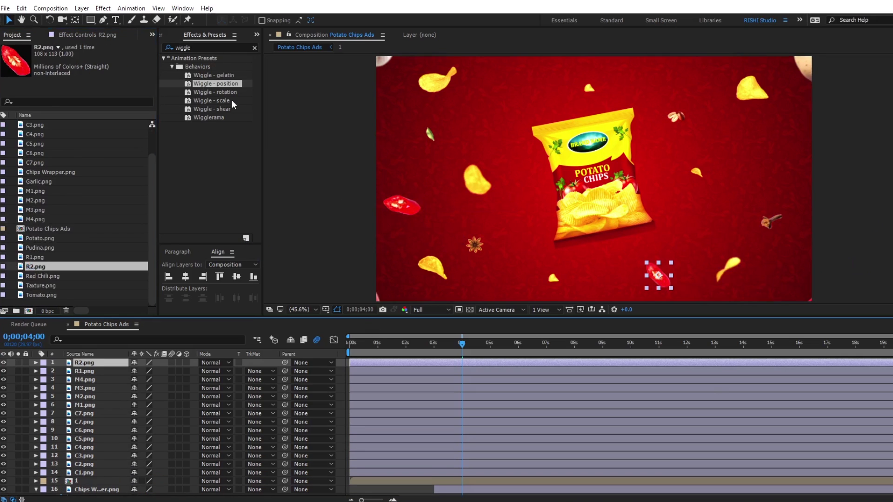
- Apply the Wiggle - rotation preset to the R2 chili slice and preview its motion
{"action": "scroll", "coordinate": [470, 364], "scroll_direction": "down", "scroll_amount": 1}
{"action": "scroll", "coordinate": [469, 362], "scroll_direction": "up", "scroll_amount": 1}
{"action": "left_click_drag", "start_coordinate": [230, 93], "coordinate": [658, 275]}
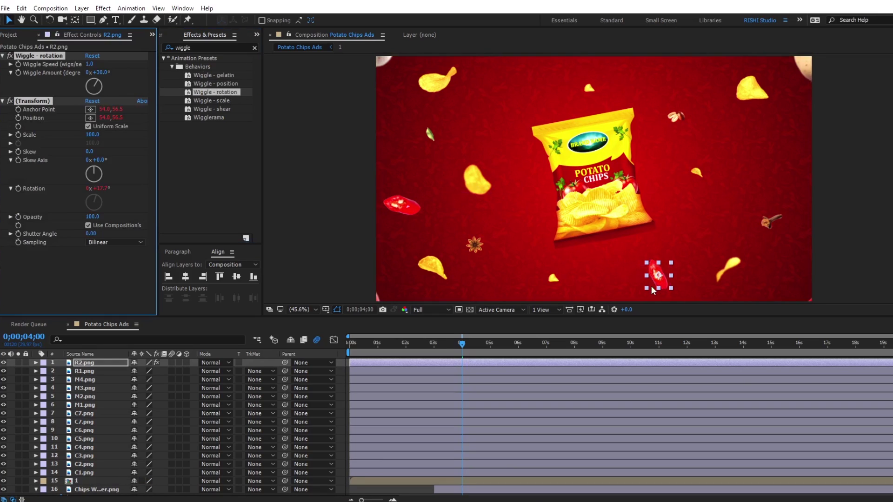
{"action": "key", "text": "space"}
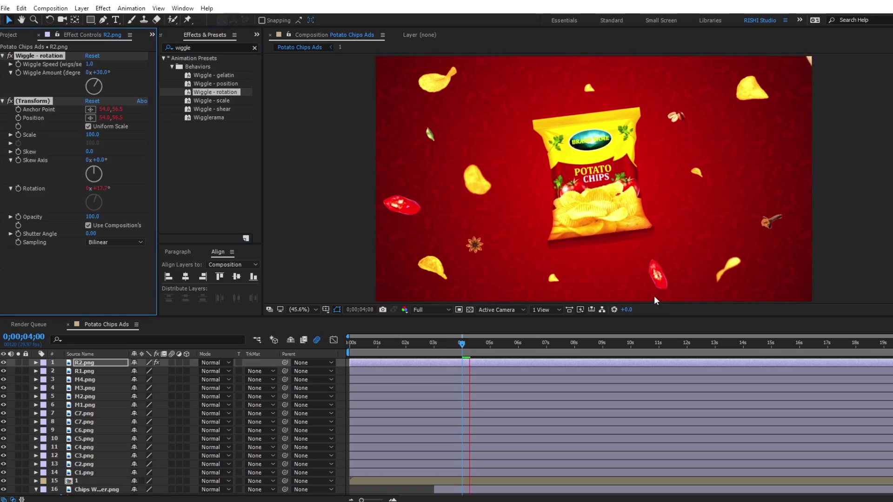
{"action": "key", "text": "space"}
- Set the R2 layer's rotation wiggle speed to 0.5 and play back the slower motion
{"action": "left_click", "coordinate": [89, 64]}
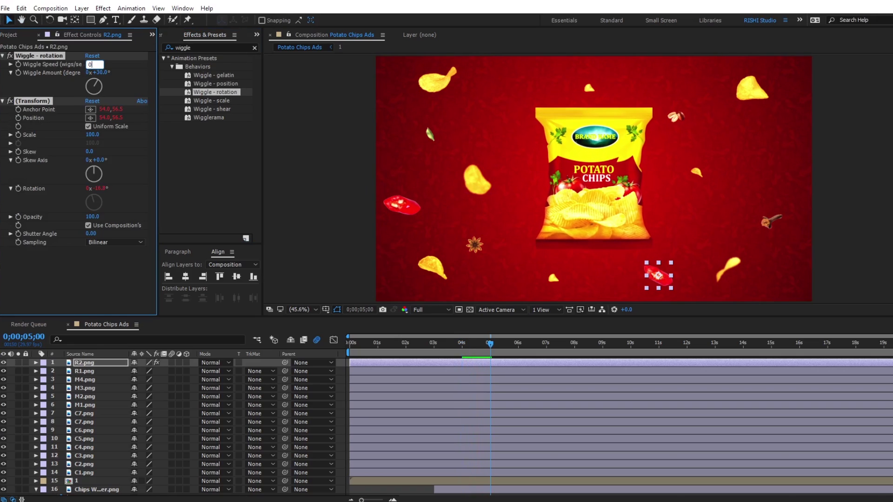
{"action": "type", "text": "0.5"}
{"action": "key", "text": "Return"}
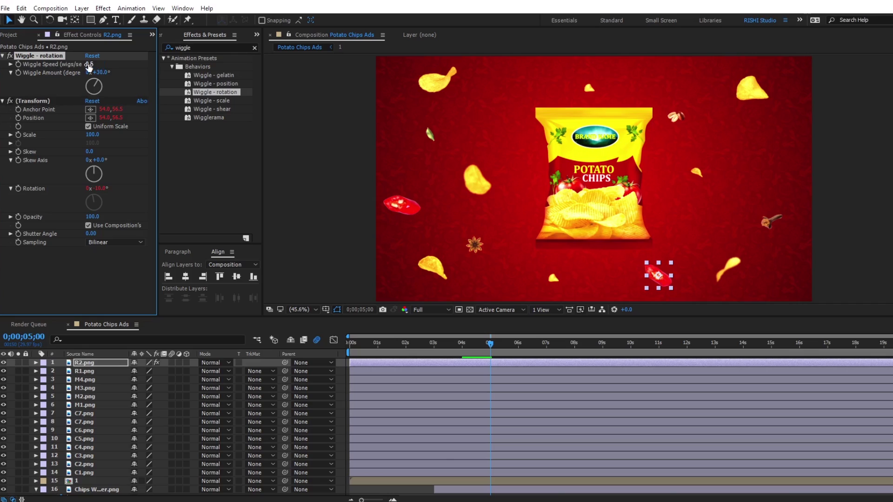
{"action": "key", "text": "space"}
{"action": "key", "text": "space"}
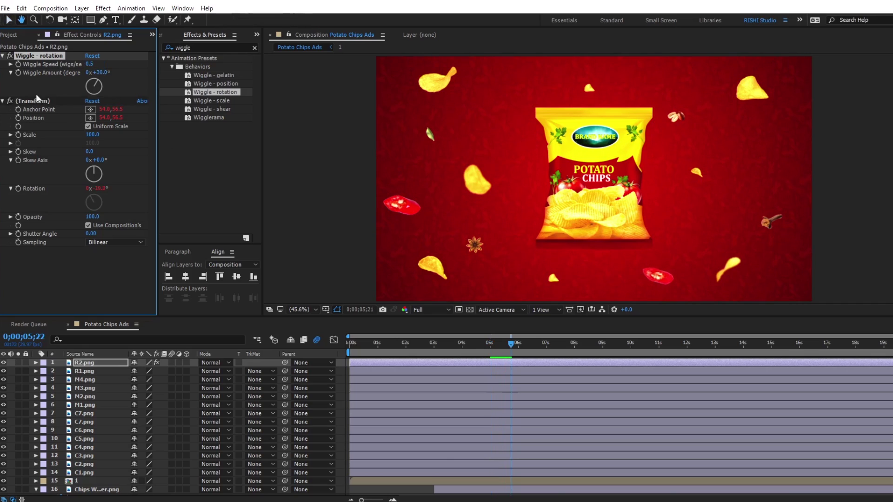
- Copy R2's Wiggle - rotation and Transform effects to all layers from R1 down to C1, and preview the result
{"action": "left_click", "coordinate": [2, 55]}
{"action": "left_click", "coordinate": [3, 65]}
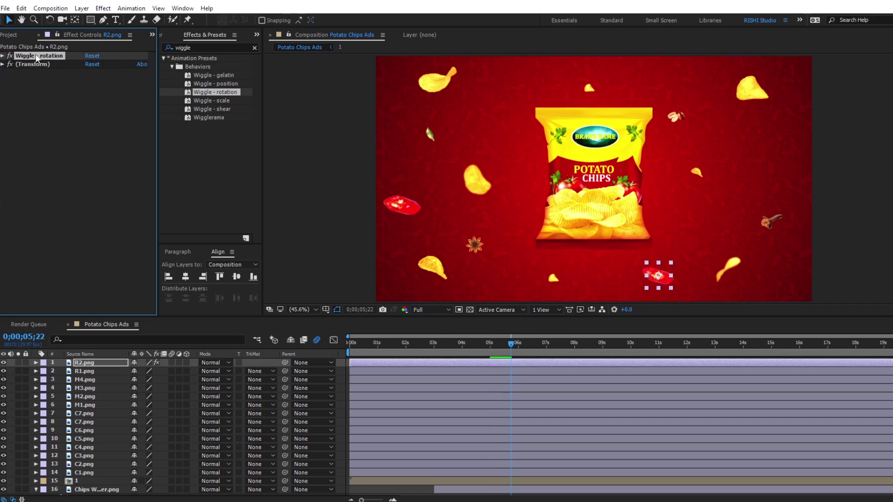
{"action": "left_click", "coordinate": [36, 65]}
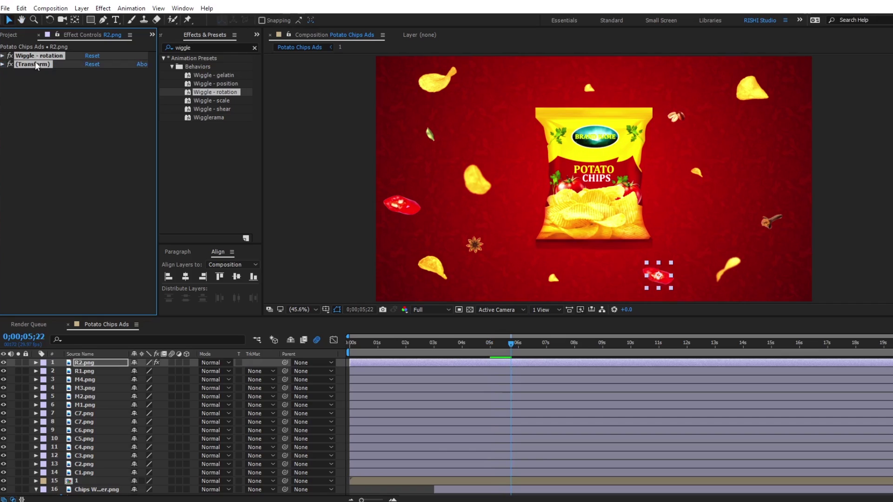
{"action": "left_click", "coordinate": [400, 369]}
{"action": "scroll", "coordinate": [405, 377], "scroll_direction": "down", "scroll_amount": 1}
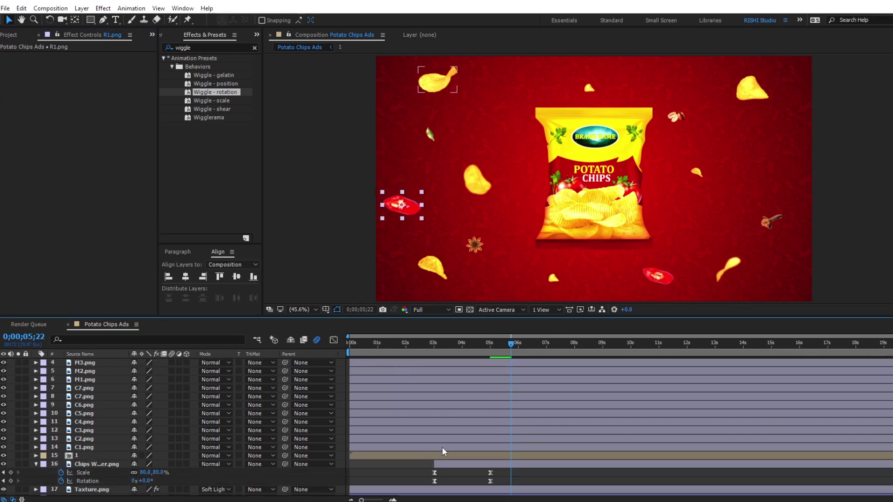
{"action": "left_click", "coordinate": [442, 448], "text": "shift"}
{"action": "scroll", "coordinate": [441, 447], "scroll_direction": "up", "scroll_amount": 1}
{"action": "key", "text": "ctrl+v"}
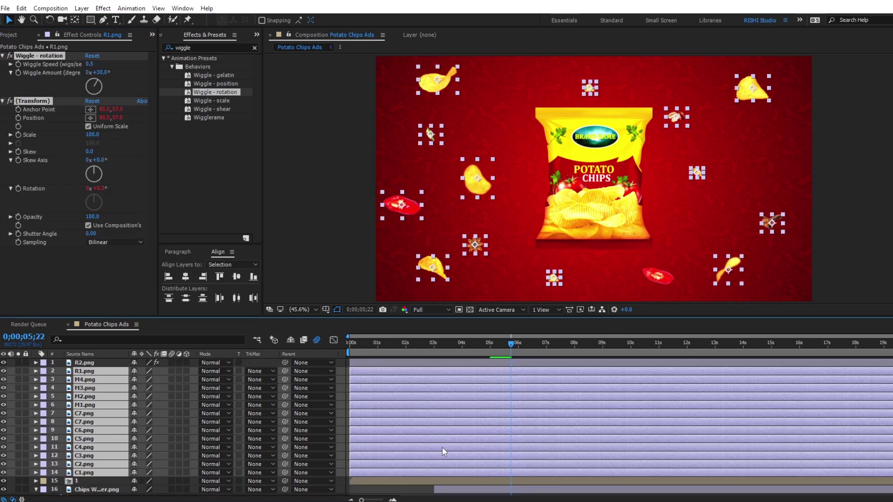
{"action": "key", "text": "space"}
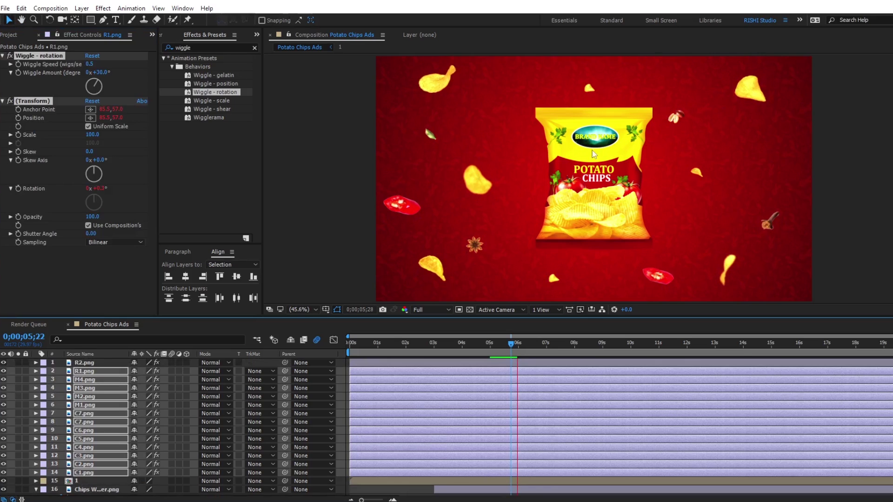
- Move the start of all chip, spice and chili slice layers to 0;00;03;29
{"action": "left_click", "coordinate": [460, 350]}
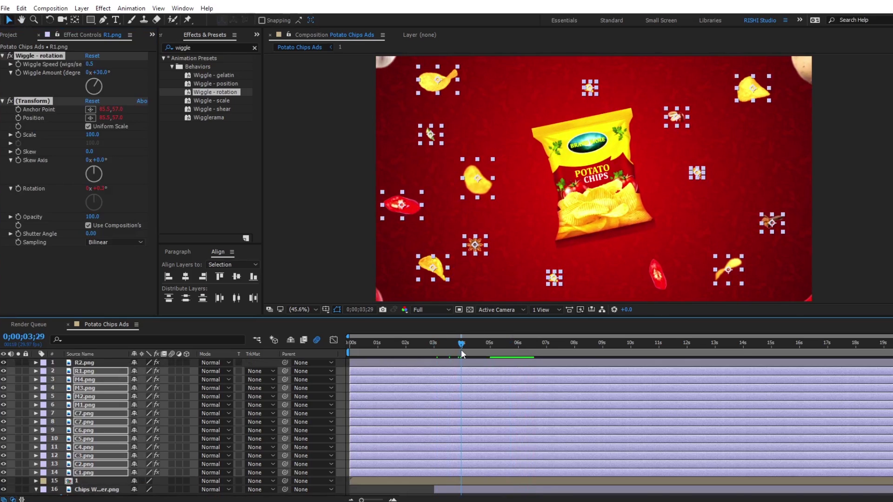
{"action": "left_click", "coordinate": [468, 363], "text": "ctrl"}
{"action": "key", "text": "bracketleft"}
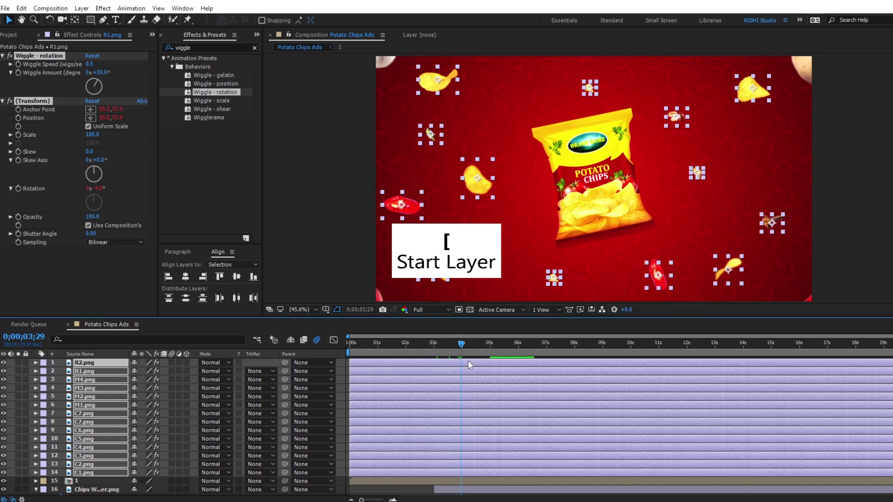
- Keyframe all chip, spice and chili slice layers to move from the composition's center at 0;00;03;29 to their current positions at 0;00;06;01
{"action": "left_click", "coordinate": [520, 352]}
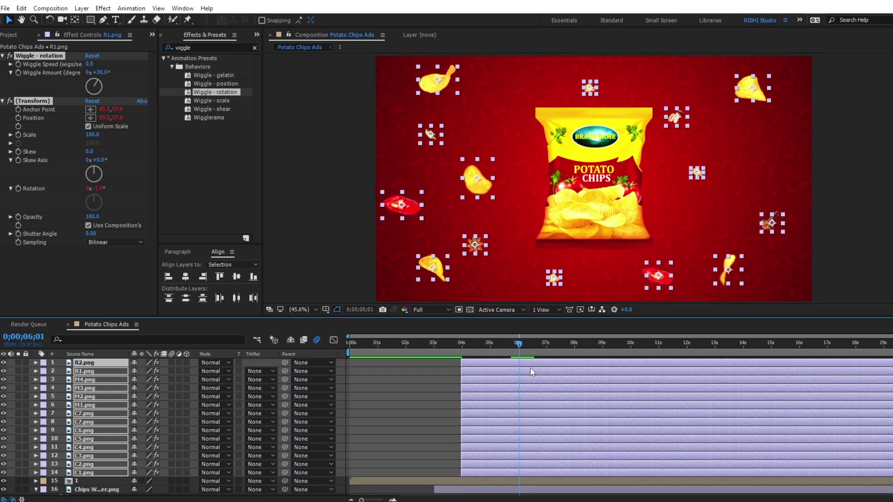
{"action": "key", "text": "p"}
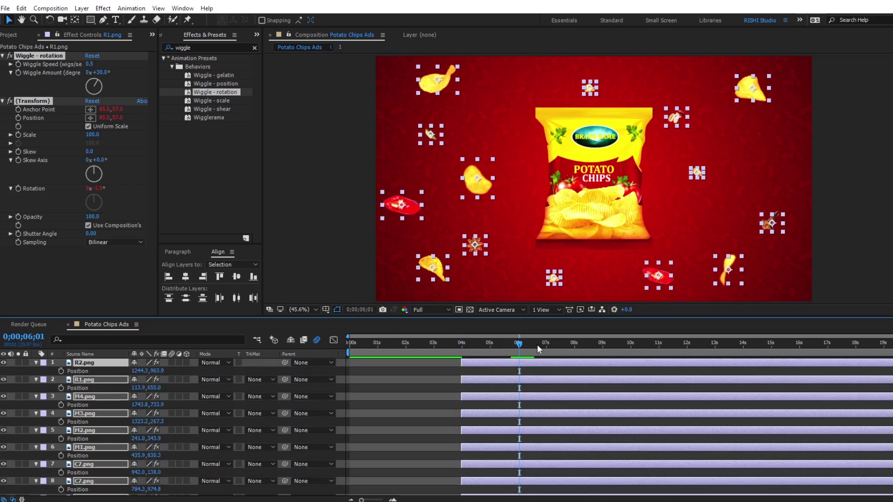
{"action": "left_click", "coordinate": [60, 371]}
{"action": "key", "text": "i"}
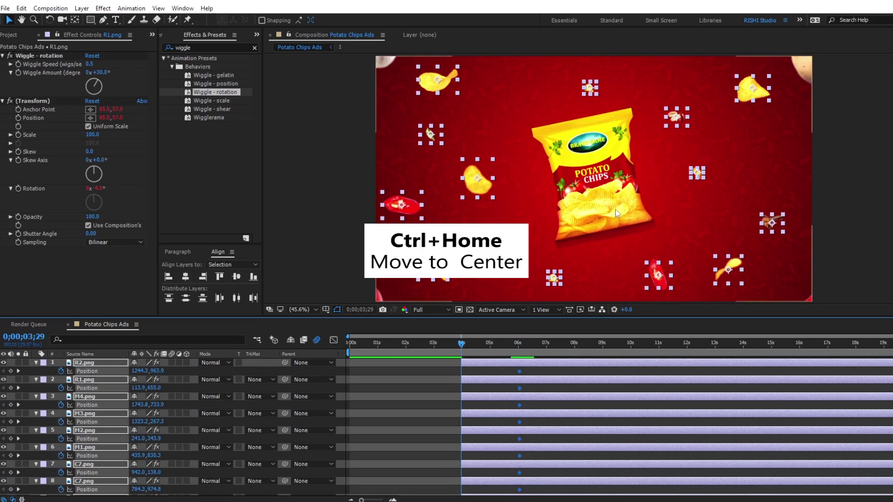
{"action": "key", "text": "ctrl+Home"}
{"action": "scroll", "coordinate": [460, 380], "scroll_direction": "down", "scroll_amount": 1}
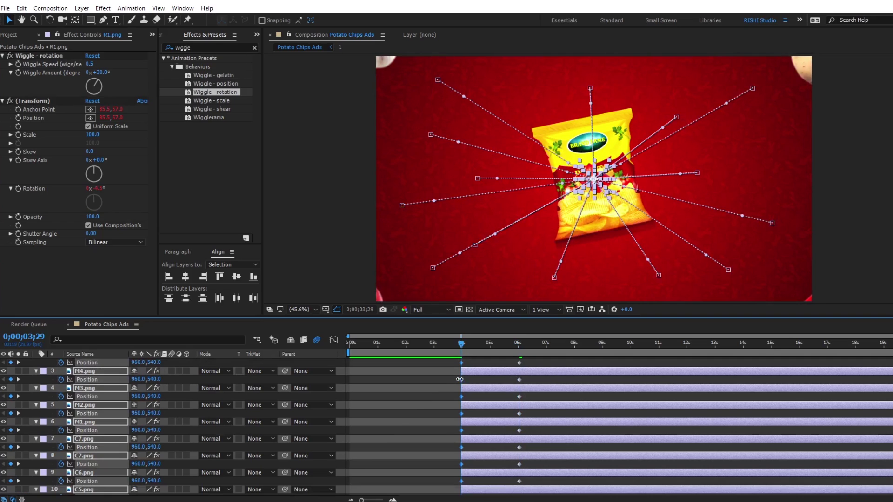
- Apply Easy Ease to all the chip, spice and chili slice position keyframes and reshape their speed curves with the handles pulled earlier
{"action": "scroll", "coordinate": [452, 377], "scroll_direction": "up", "scroll_amount": 1}
{"action": "left_click_drag", "start_coordinate": [449, 371], "coordinate": [532, 443]}
{"action": "key", "text": "F9"}
{"action": "left_click", "coordinate": [333, 342]}
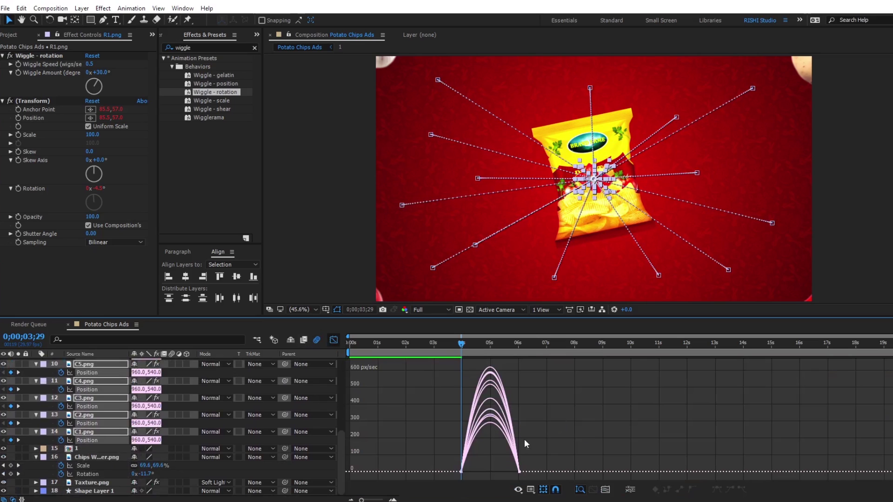
{"action": "left_click_drag", "start_coordinate": [512, 479], "coordinate": [437, 470]}
{"action": "left_click_drag", "start_coordinate": [425, 449], "coordinate": [439, 470]}
{"action": "left_click", "coordinate": [333, 341]}
{"action": "scroll", "coordinate": [123, 403], "scroll_direction": "up", "scroll_amount": 6}
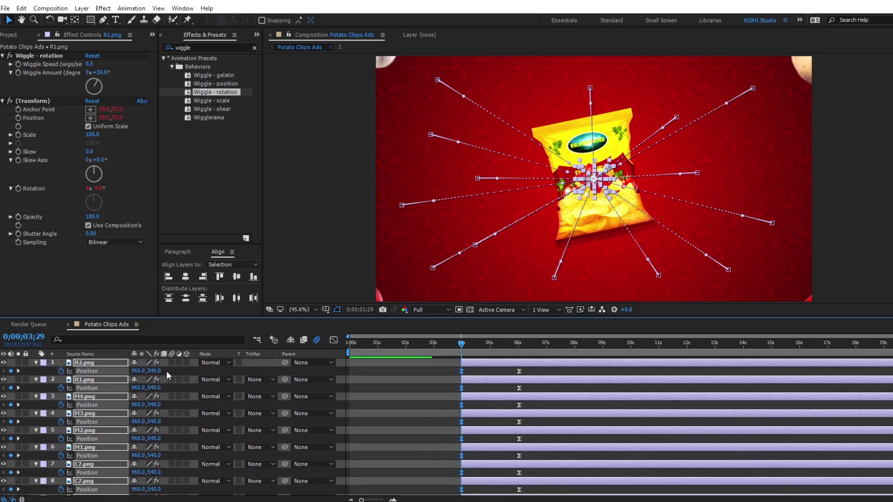
- Enable motion blur for all selected chip, spice and chili slice layers and preview their burst from 0;00;02;25
{"action": "left_click", "coordinate": [170, 363]}
{"action": "left_click", "coordinate": [449, 353]}
{"action": "key", "text": "space"}
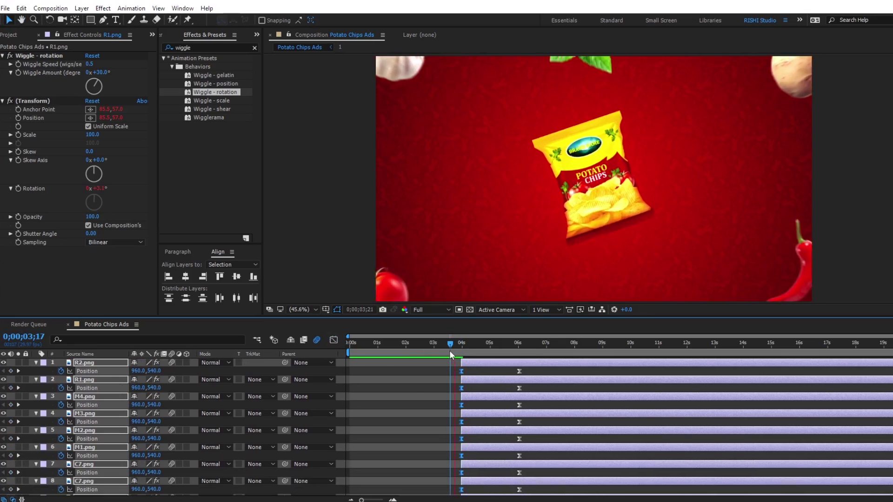
{"action": "left_click", "coordinate": [429, 348]}
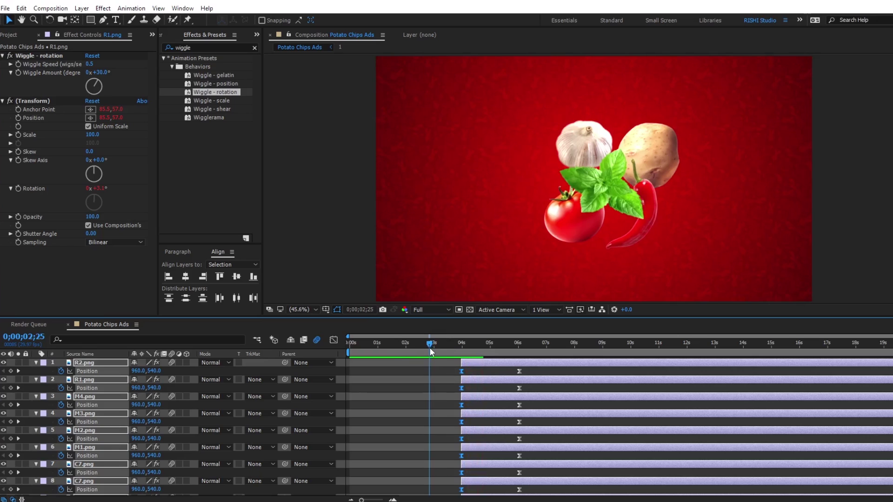
{"action": "key", "text": "space"}
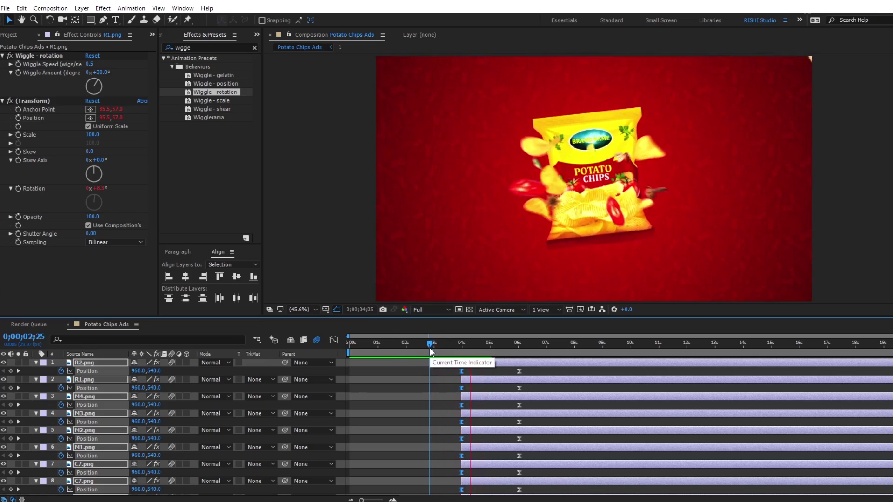
- Move the start of all chip, spice and chili slice layers to 0;00;03;10 and preview the earlier burst
{"action": "left_click", "coordinate": [434, 351]}
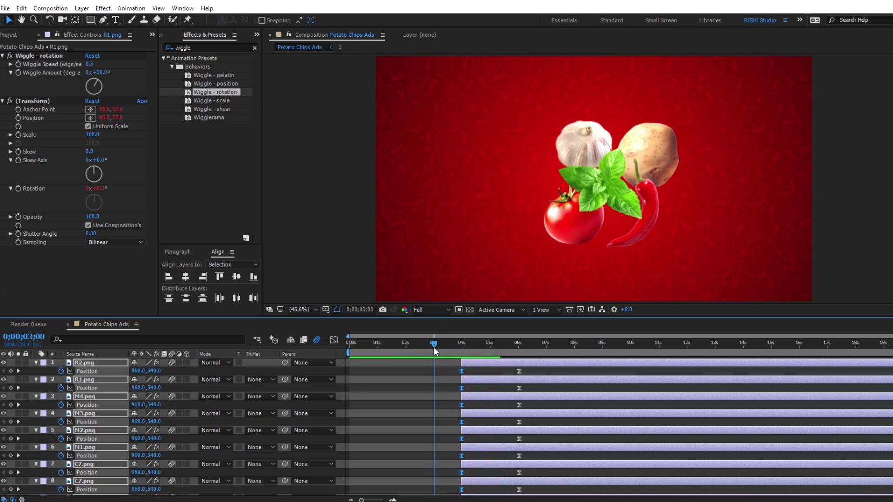
{"action": "key", "text": "space"}
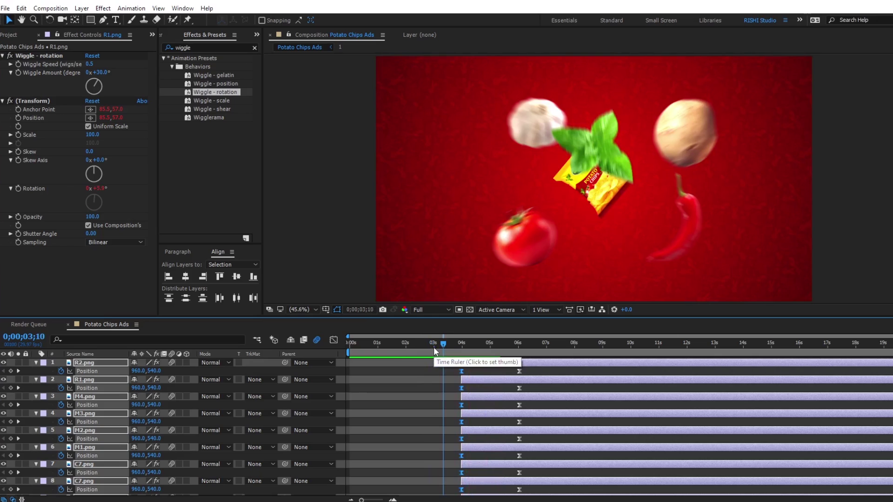
{"action": "key", "text": "["}
{"action": "key", "text": "space"}
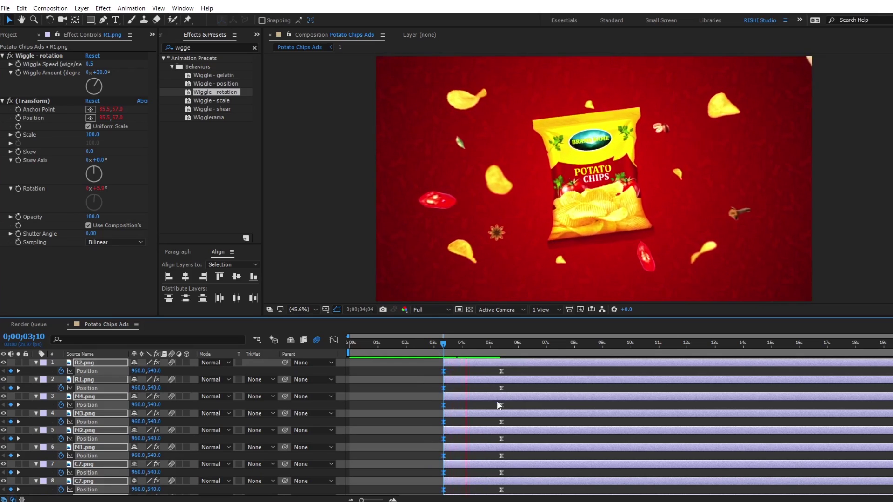
{"action": "key", "text": "space"}
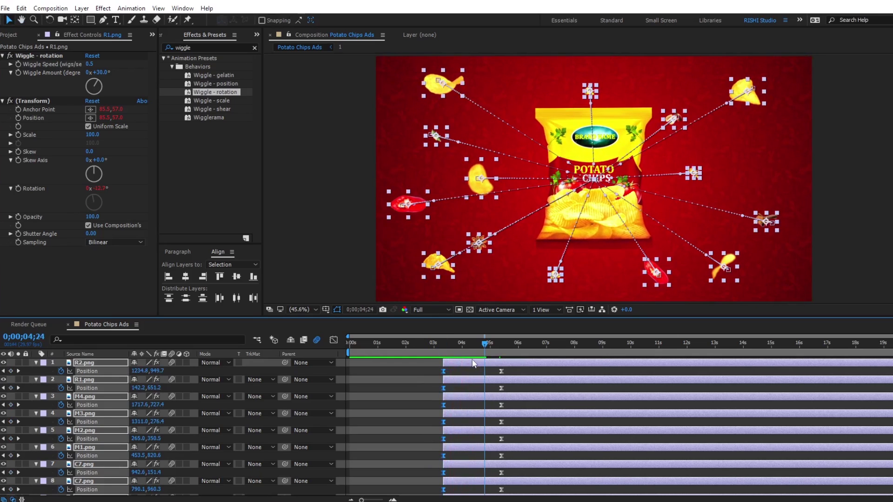
- Pre-compose the selected chip, spice and chili slice layers into a new composition named 2
{"action": "right_click", "coordinate": [473, 364]}
{"action": "left_click", "coordinate": [508, 416]}
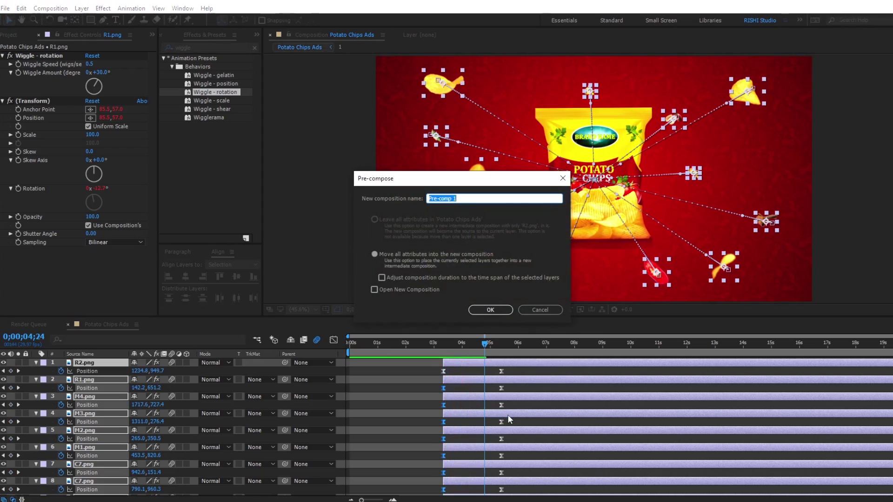
{"action": "type", "text": "2"}
{"action": "key", "text": "Return"}
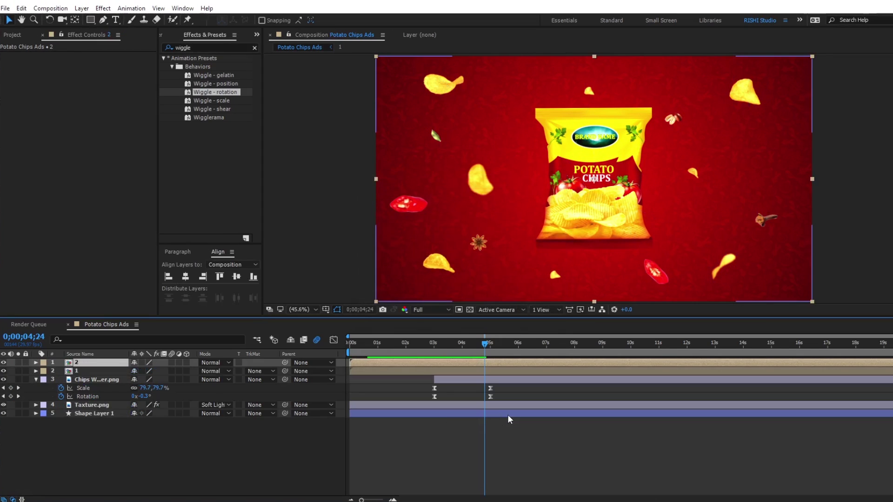
- Place the 2 pre-comp directly below the Chips Wrapper layer and preview the animation from 0;00;03;00
{"action": "left_click_drag", "start_coordinate": [107, 367], "coordinate": [109, 386]}
{"action": "left_click_drag", "start_coordinate": [484, 345], "coordinate": [434, 353]}
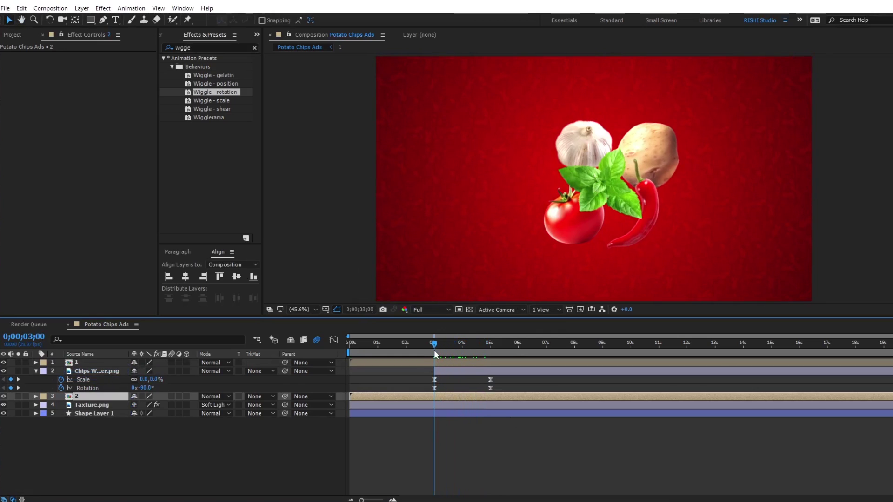
{"action": "key", "text": "space"}
- Add a Drop Shadow layer style to the 2 pre-comp and sample a dark red from the background as its color
{"action": "left_click", "coordinate": [502, 401]}
{"action": "right_click", "coordinate": [501, 399]}
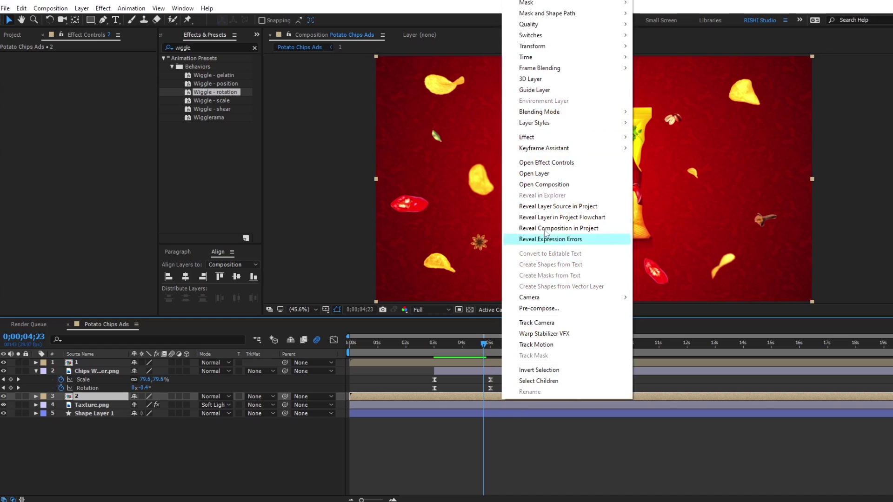
{"action": "mouse_move", "coordinate": [535, 123]}
{"action": "left_click", "coordinate": [650, 160]}
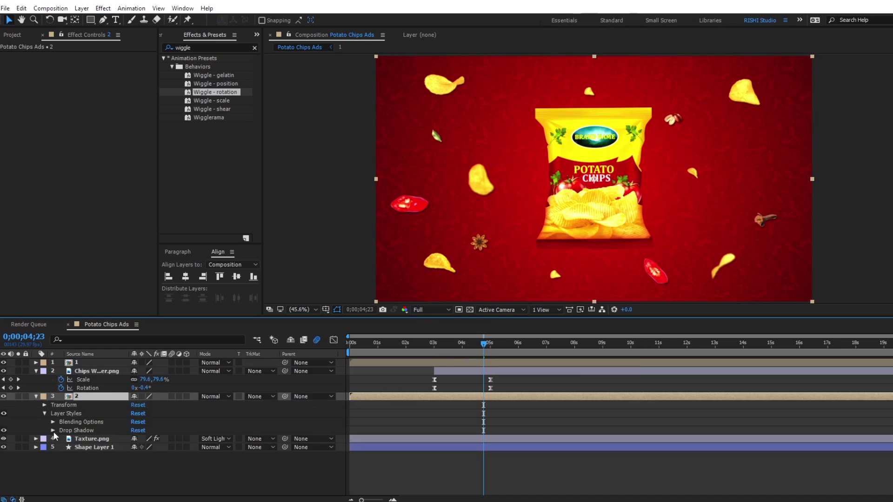
{"action": "left_click", "coordinate": [52, 430]}
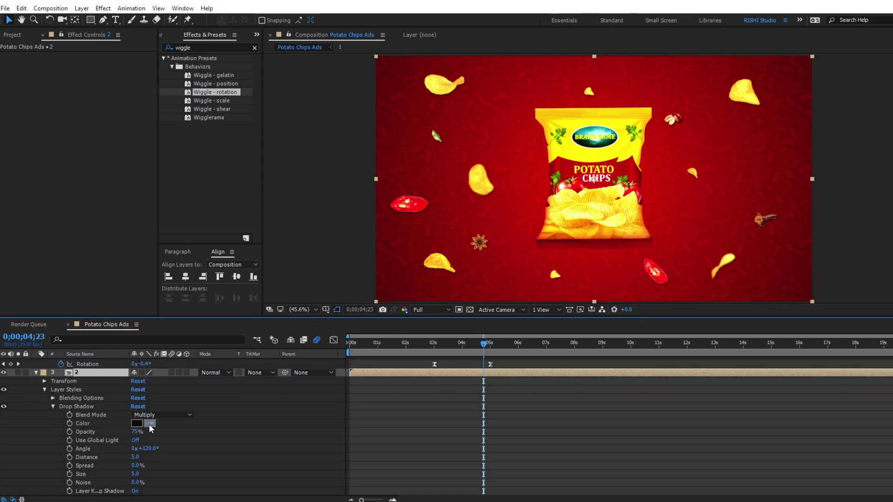
{"action": "left_click", "coordinate": [385, 294]}
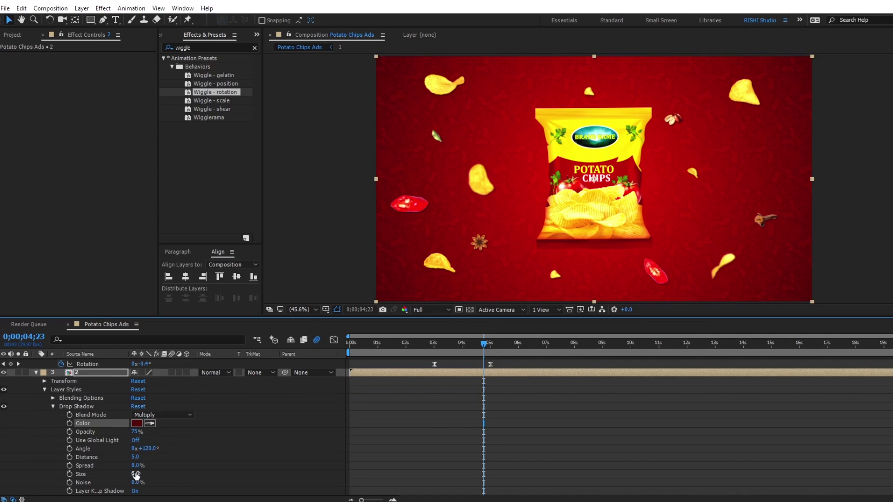
- Set the 2 pre-comp's drop shadow size to 18 and its opacity to 50%
{"action": "left_click_drag", "start_coordinate": [136, 474], "coordinate": [142, 474]}
{"action": "left_click", "coordinate": [135, 432]}
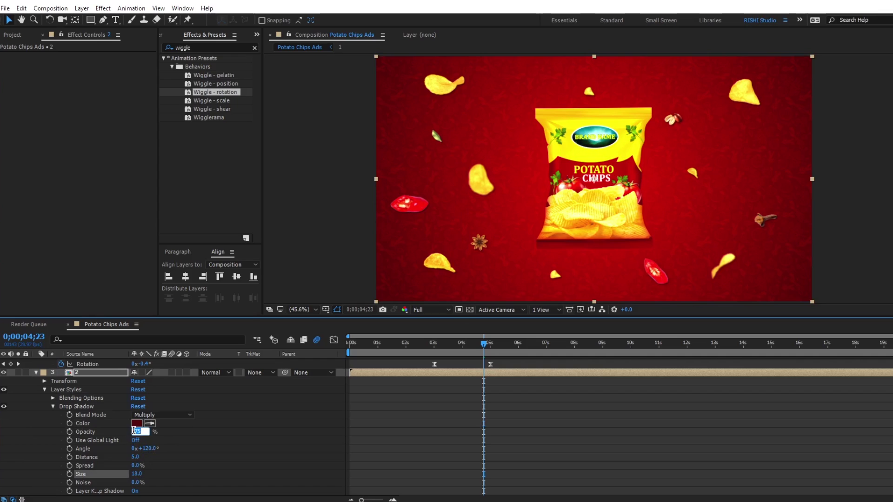
{"action": "type", "text": "50"}
{"action": "key", "text": "Return"}
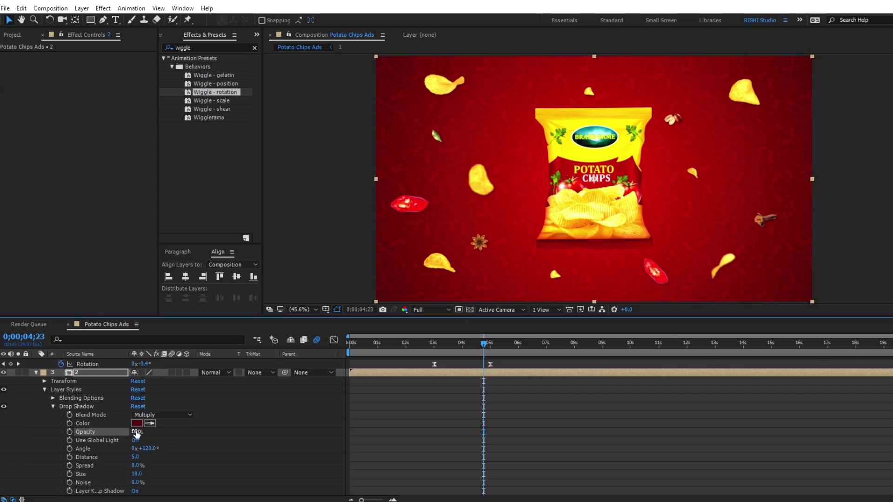
- Copy the Drop Shadow style from the 2 pre-comp to the 1 pre-comp and check the frame at 0;00;05;00
{"action": "left_click", "coordinate": [74, 407]}
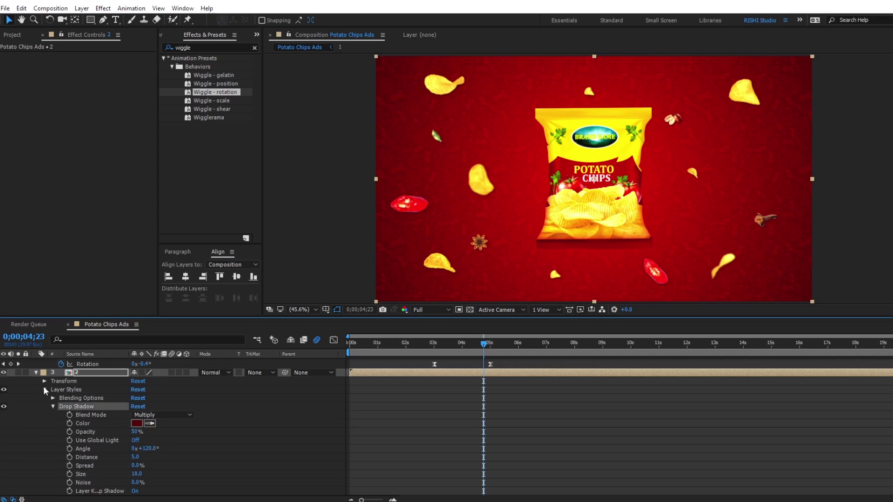
{"action": "left_click", "coordinate": [36, 372]}
{"action": "left_click", "coordinate": [455, 363]}
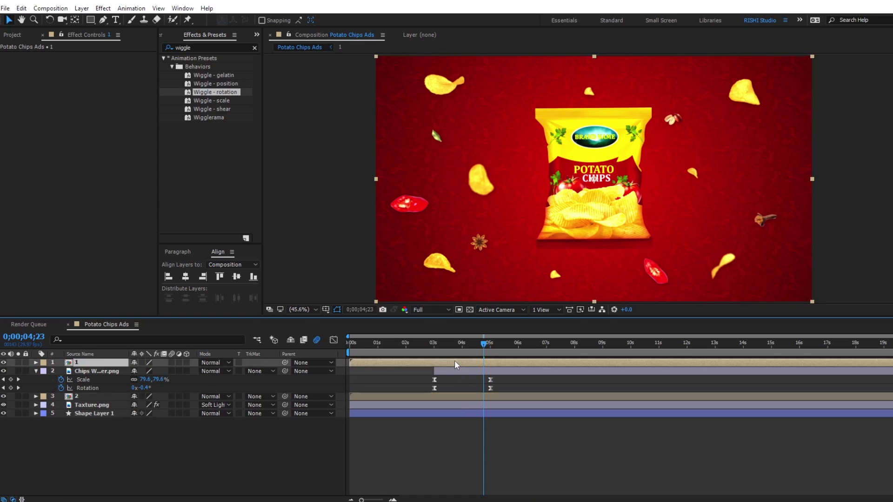
{"action": "key", "text": "ctrl+v"}
{"action": "left_click_drag", "start_coordinate": [455, 348], "coordinate": [491, 356]}
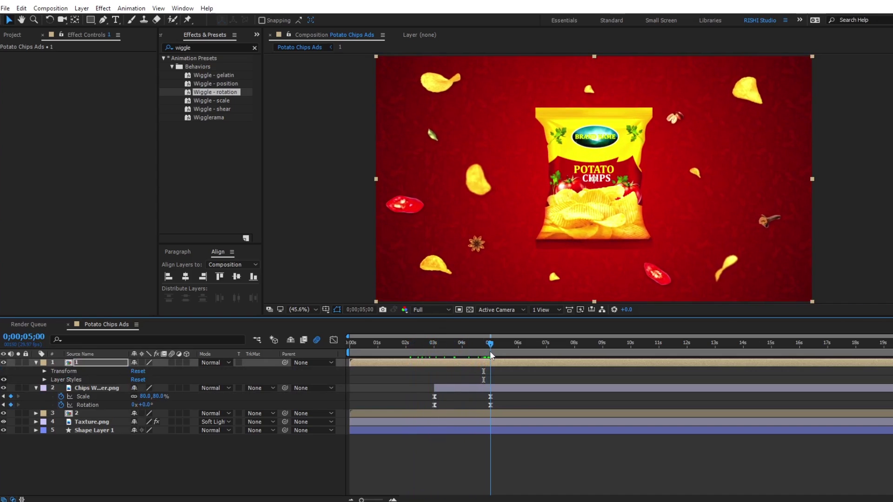
{"action": "key", "text": "u"}
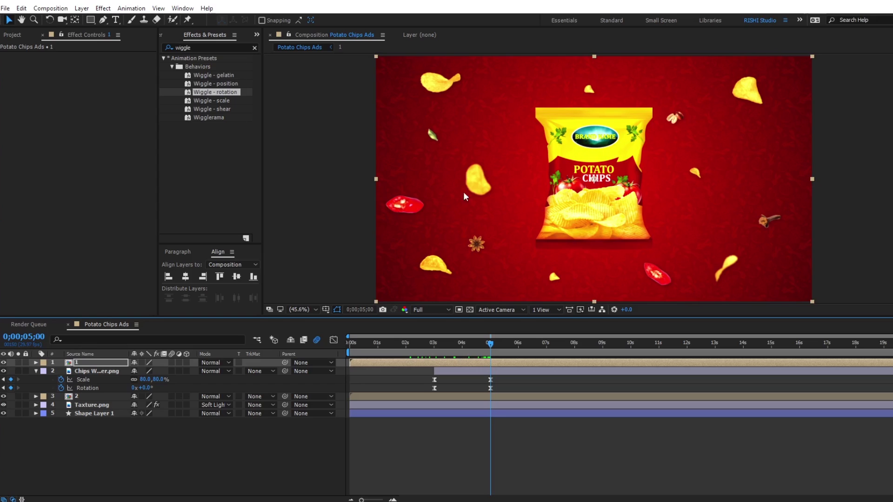
{"action": "left_click", "coordinate": [584, 447]}
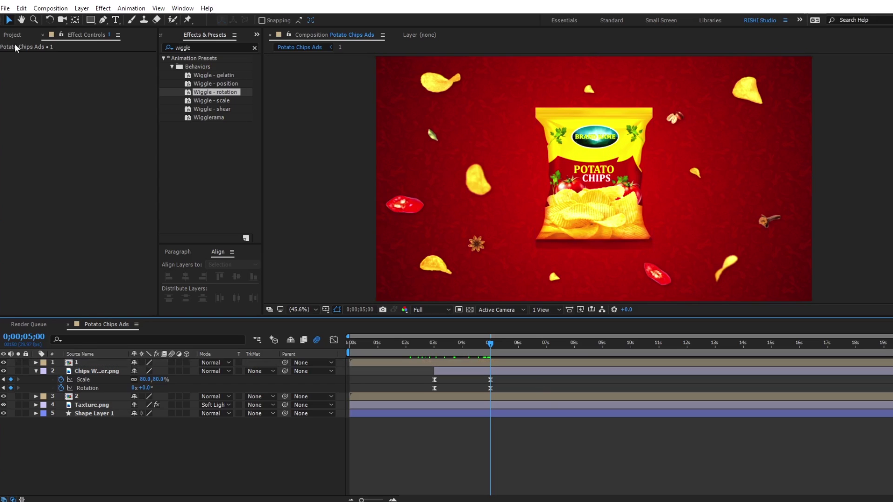
- Create a new 1920 x 1080 composition named Polar
{"action": "left_click", "coordinate": [12, 35]}
{"action": "right_click", "coordinate": [21, 274]}
{"action": "left_click", "coordinate": [29, 282]}
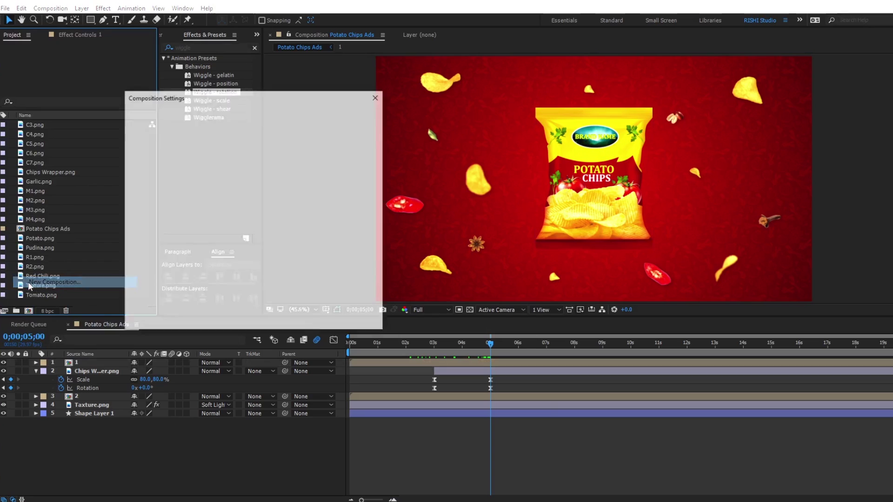
{"action": "type", "text": "Polar"}
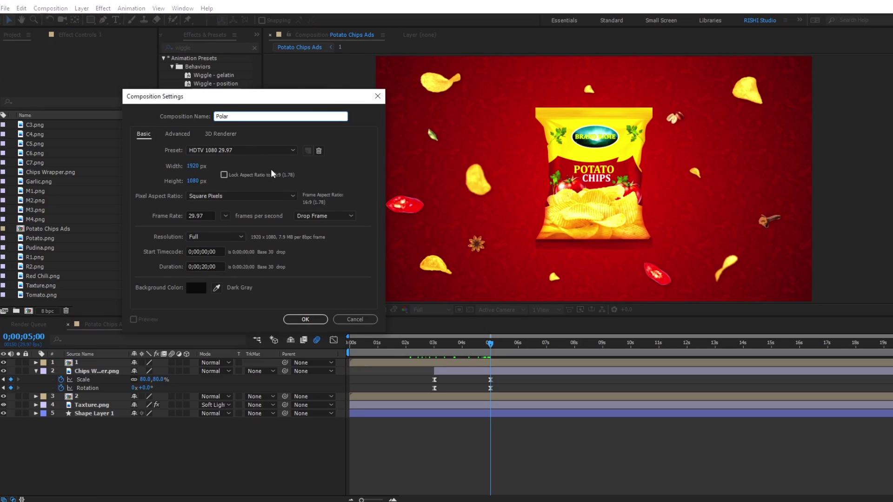
{"action": "left_click", "coordinate": [305, 319]}
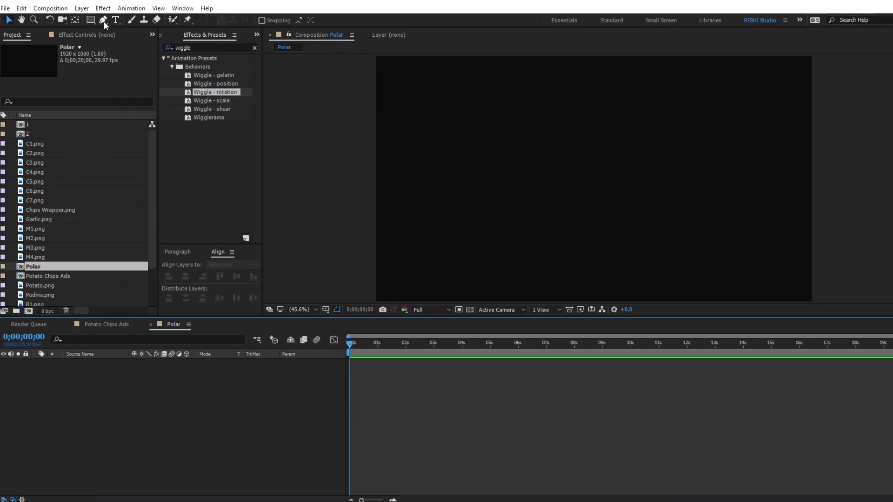
- Add a full-frame rectangle shape to the Polar composition and give it a solid white fill
{"action": "double_click", "coordinate": [91, 20]}
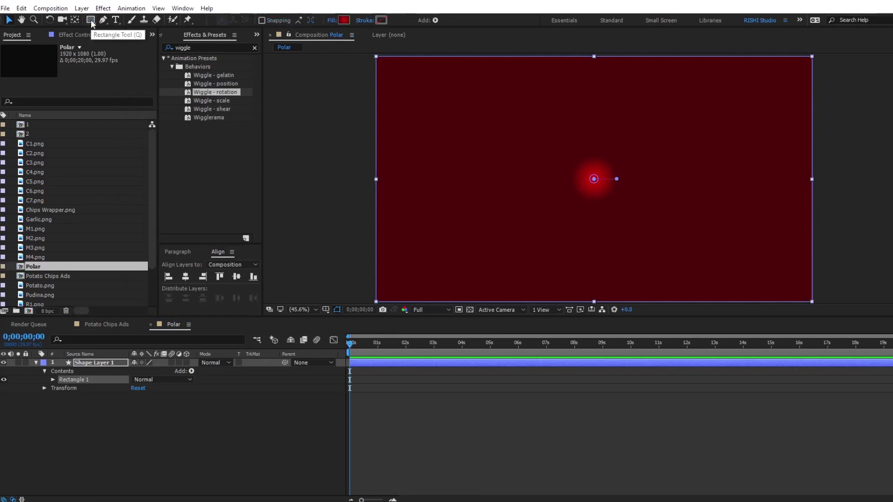
{"action": "left_click", "coordinate": [331, 21]}
{"action": "left_click", "coordinate": [400, 151]}
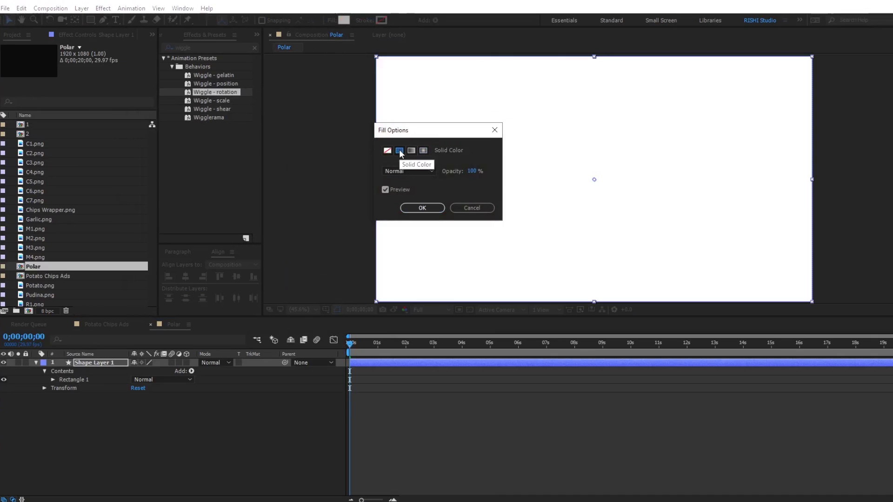
{"action": "left_click", "coordinate": [421, 208]}
- Set the width in the rectangle path's size to 20, making a narrow full-height strip
{"action": "left_click", "coordinate": [52, 380]}
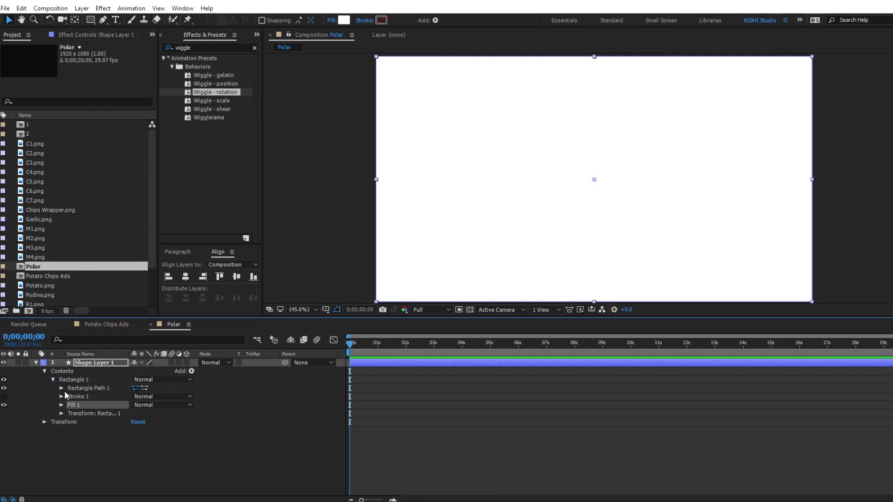
{"action": "left_click", "coordinate": [62, 389]}
{"action": "left_click", "coordinate": [146, 396]}
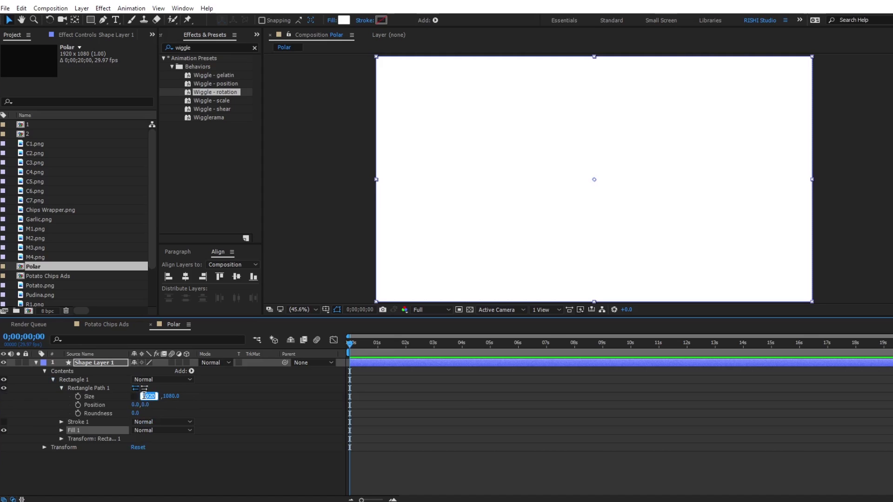
{"action": "type", "text": "20"}
{"action": "key", "text": "Return"}
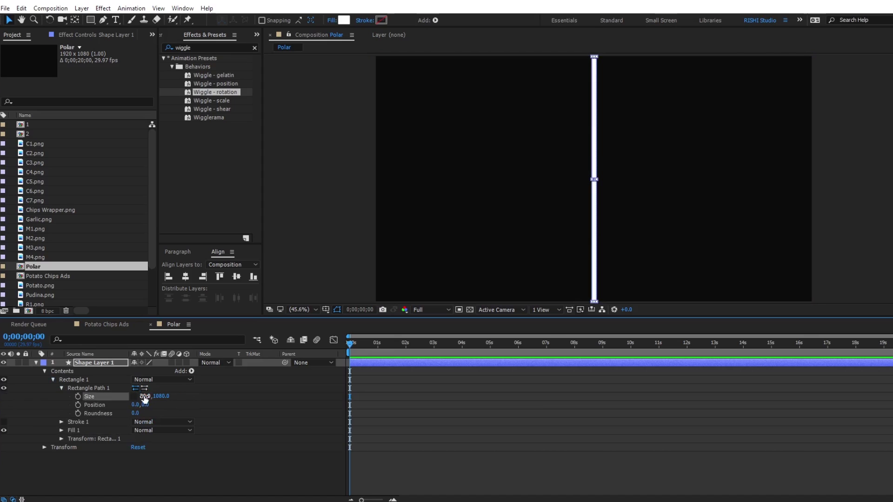
- Align the white strip to the composition's left edge, then add a Repeater to the shape and expose its transform settings
{"action": "left_click", "coordinate": [364, 367]}
{"action": "left_click", "coordinate": [168, 277]}
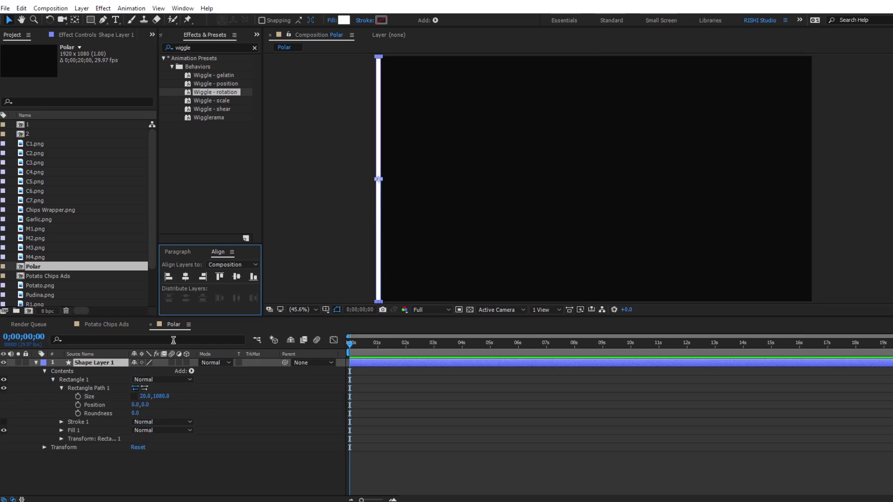
{"action": "left_click", "coordinate": [192, 371]}
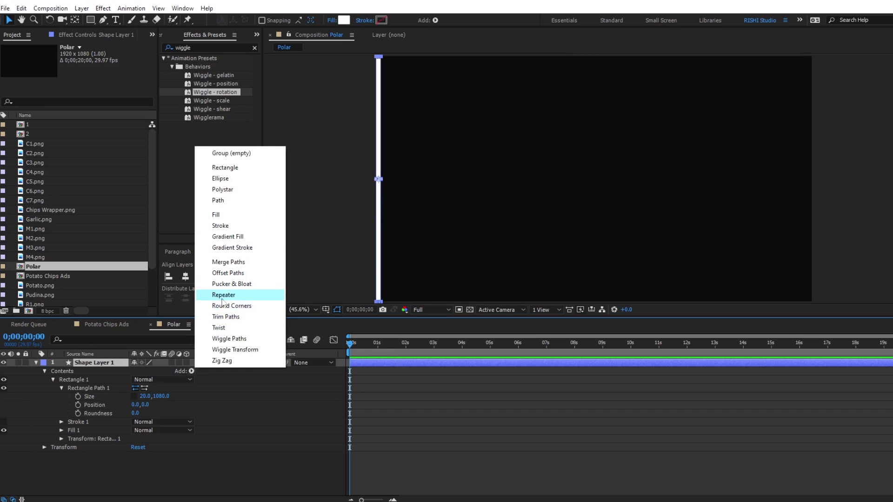
{"action": "left_click", "coordinate": [222, 297]}
{"action": "left_click", "coordinate": [52, 448]}
{"action": "left_click", "coordinate": [61, 481]}
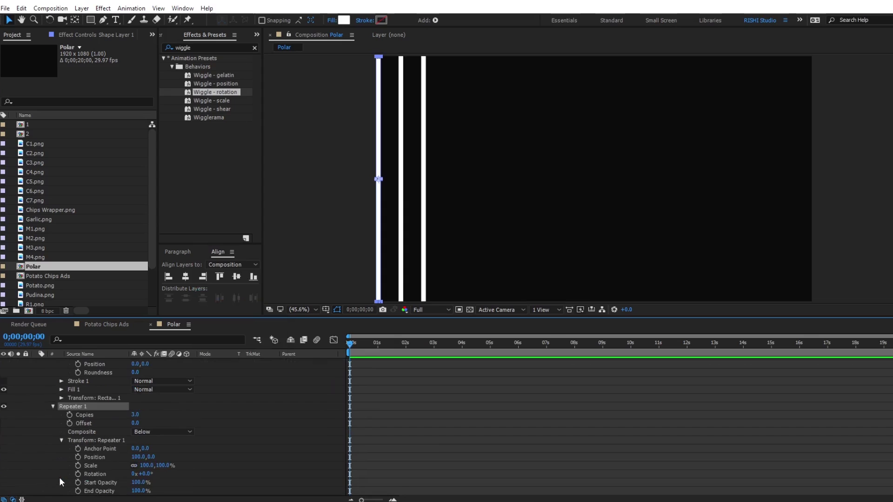
- Set the horizontal position offset in the Repeater's transform to 40
{"action": "left_click", "coordinate": [138, 457]}
{"action": "type", "text": "20"}
{"action": "key", "text": "Return"}
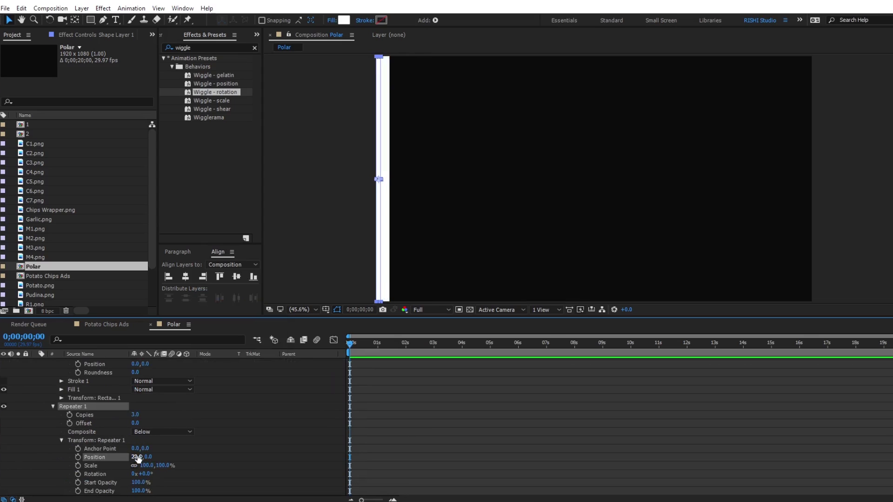
{"action": "left_click_drag", "start_coordinate": [142, 457], "coordinate": [147, 457]}
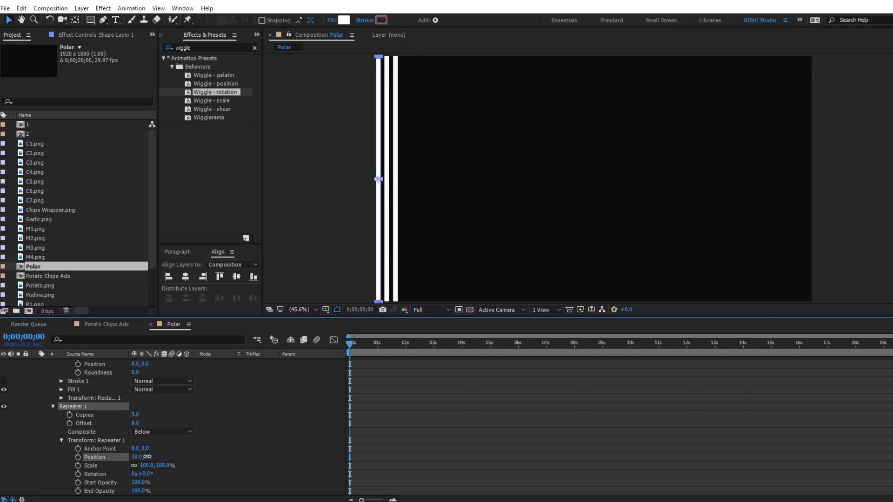
{"action": "left_click", "coordinate": [135, 455]}
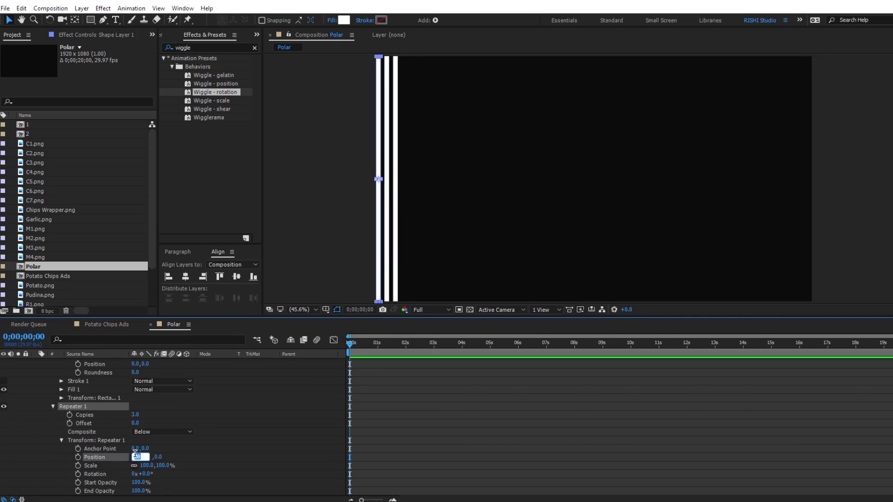
{"action": "type", "text": "40"}
{"action": "key", "text": "Return"}
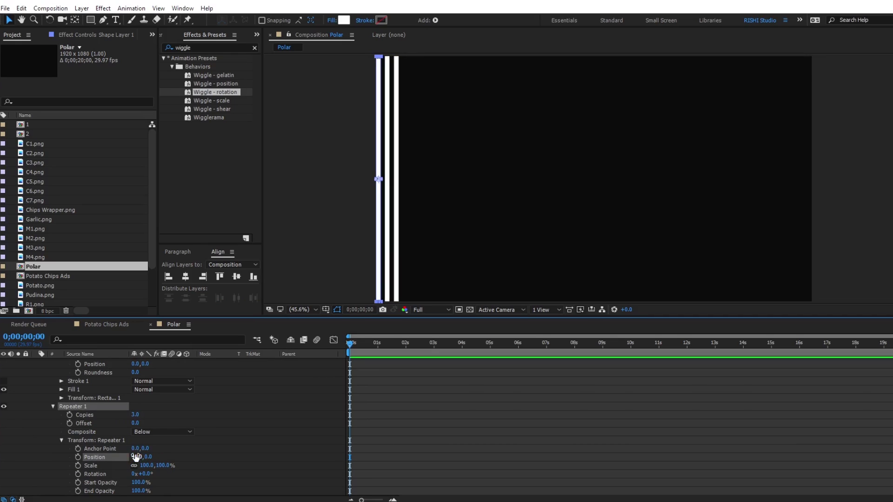
- Set the Repeater's copies to 48 so the stripes span the full frame
{"action": "left_click_drag", "start_coordinate": [134, 415], "coordinate": [158, 418]}
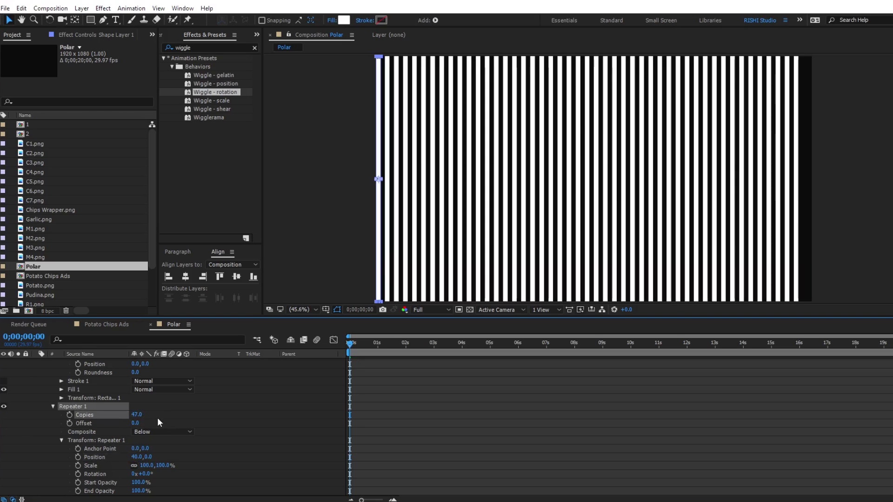
{"action": "left_click", "coordinate": [138, 415]}
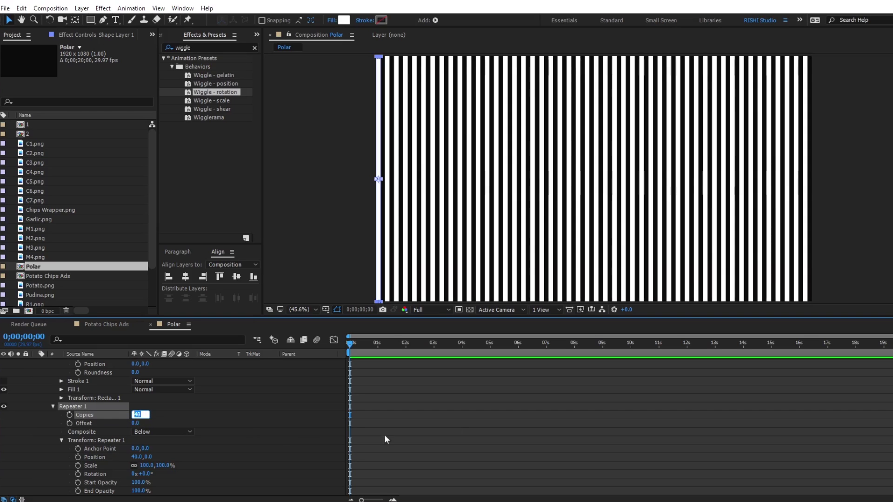
{"action": "left_click", "coordinate": [273, 426]}
{"action": "scroll", "coordinate": [273, 426], "scroll_direction": "up", "scroll_amount": 3}
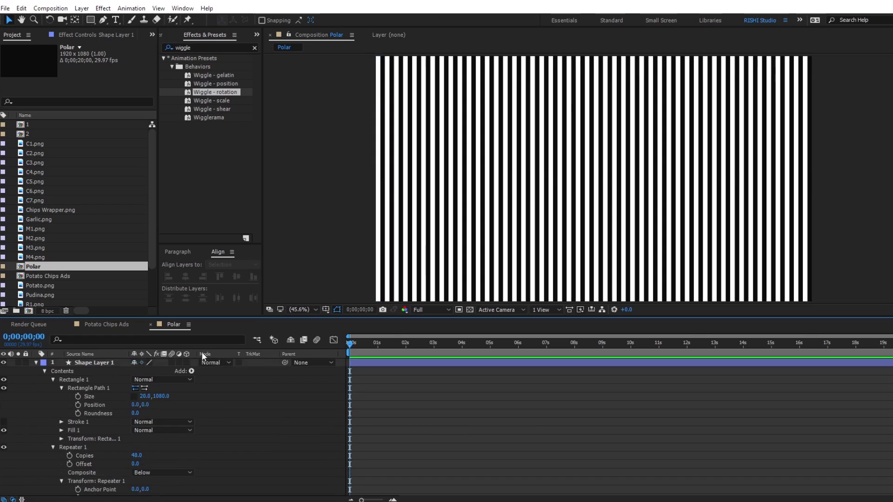
- Place the Polar composition between layer 2 and Taxture.png in Potato Chips Ads and apply the Polar Coordinates effect to it
{"action": "left_click", "coordinate": [151, 325]}
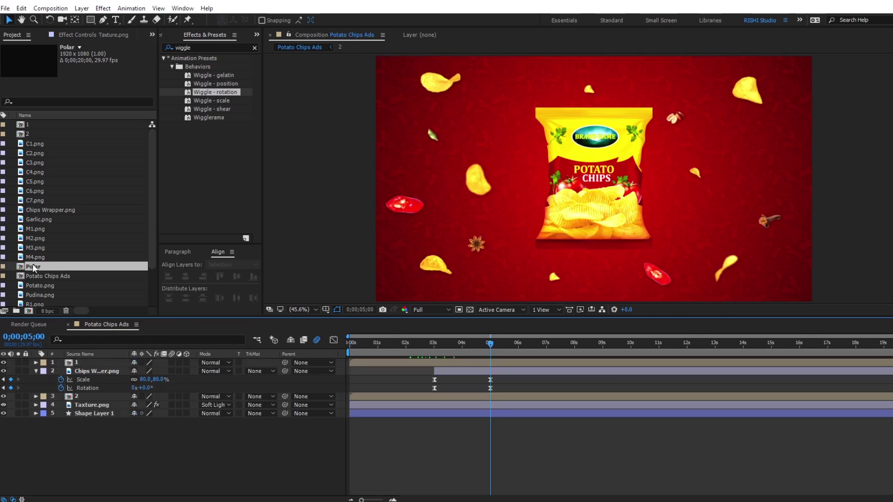
{"action": "left_click_drag", "start_coordinate": [34, 269], "coordinate": [63, 405]}
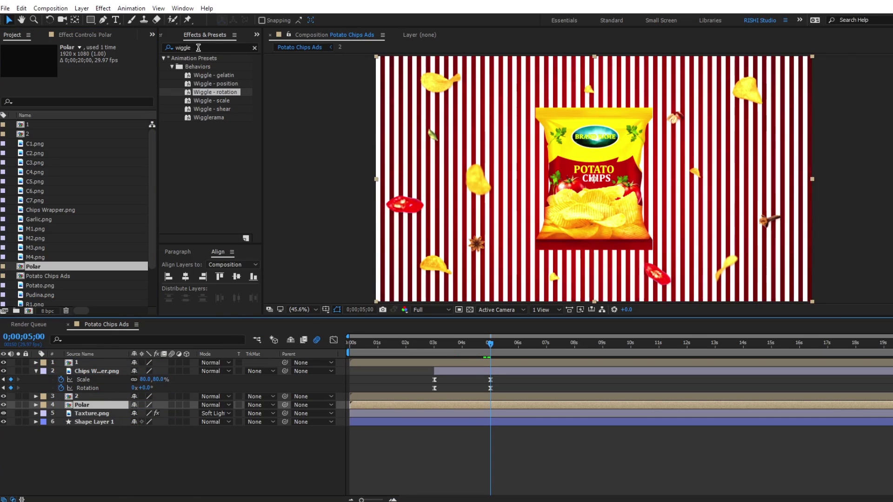
{"action": "key", "text": "ctrl+5"}
{"action": "type", "text": "polar"}
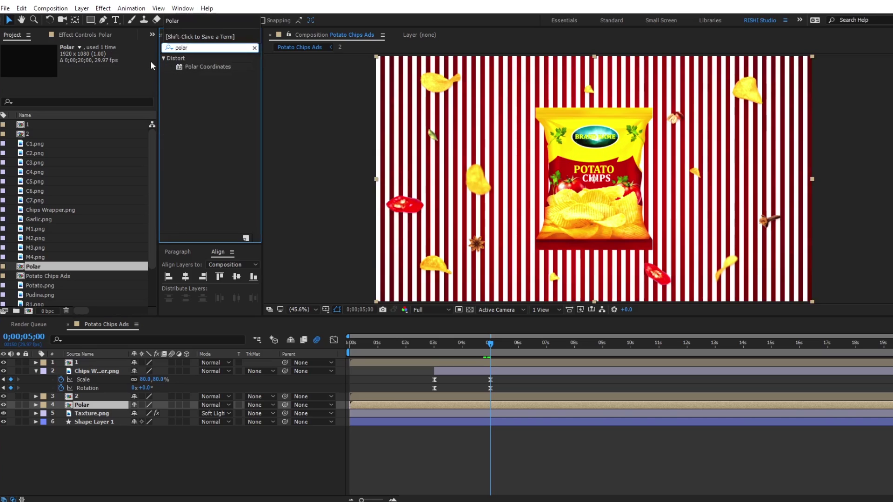
{"action": "left_click_drag", "start_coordinate": [190, 65], "coordinate": [445, 405]}
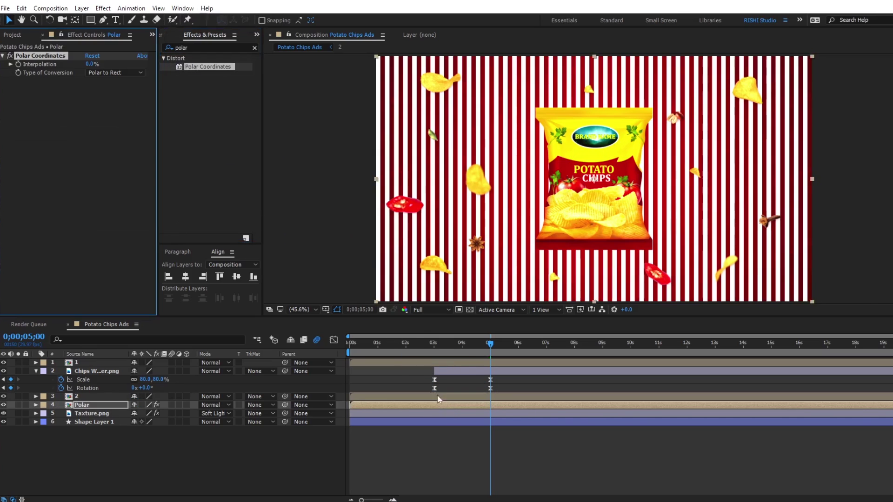
- Set Polar Coordinates to Rect to Polar with 100% interpolation, and scale the Polar layer to about 234%
{"action": "left_click", "coordinate": [116, 74]}
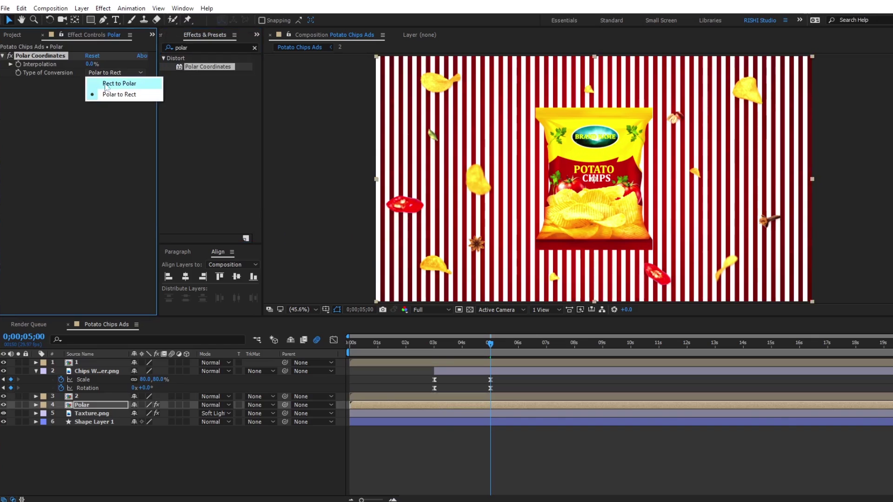
{"action": "left_click", "coordinate": [105, 84]}
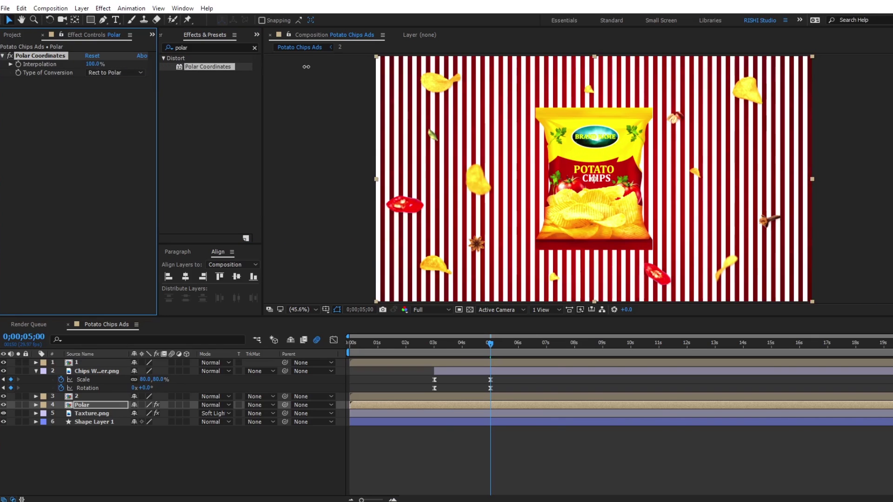
{"action": "left_click_drag", "start_coordinate": [91, 64], "coordinate": [399, 66]}
{"action": "key", "text": "s"}
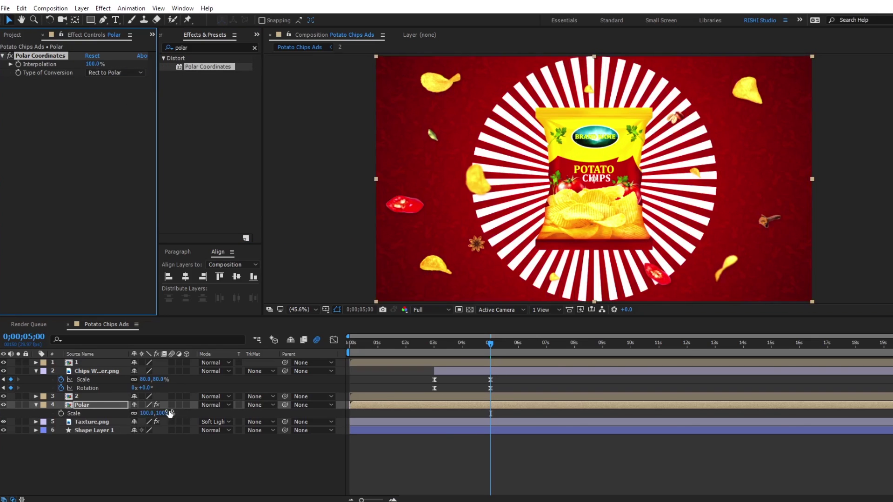
{"action": "left_click_drag", "start_coordinate": [152, 414], "coordinate": [214, 419]}
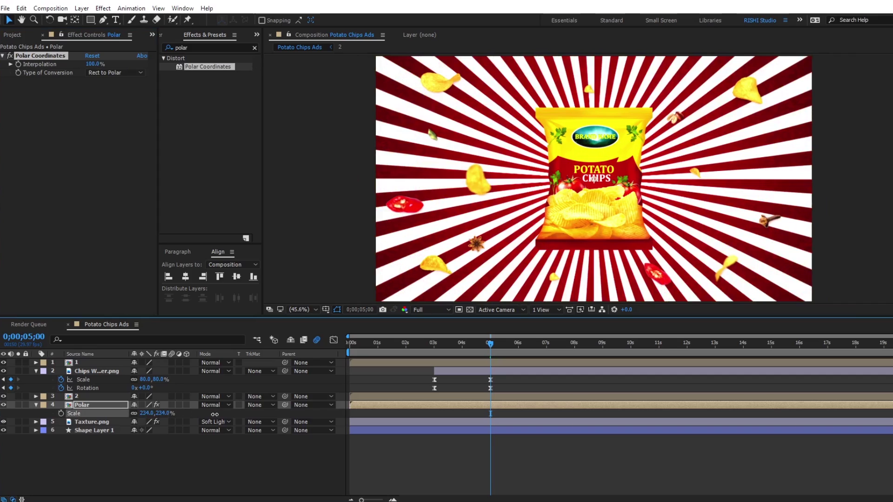
- Give the Polar layer's rotation the expression time*15 and preview the spinning rays
{"action": "key", "text": "r"}
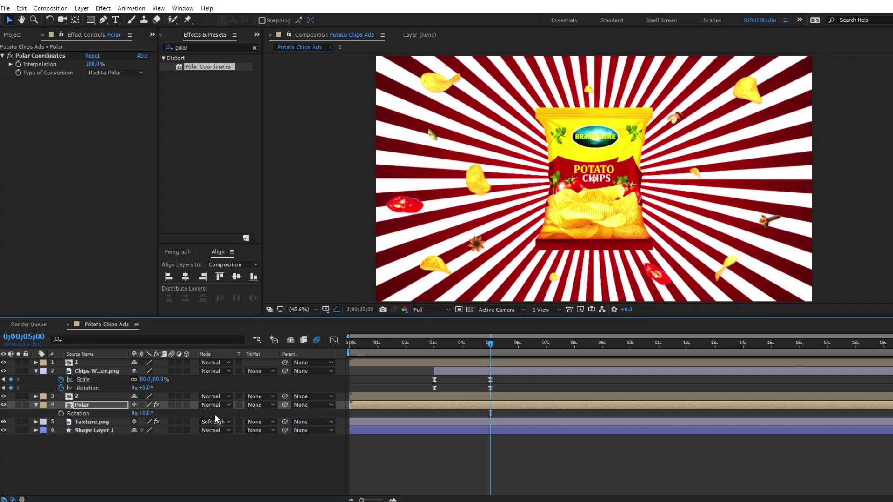
{"action": "left_click", "coordinate": [60, 414], "text": "alt"}
{"action": "type", "text": "tim"}
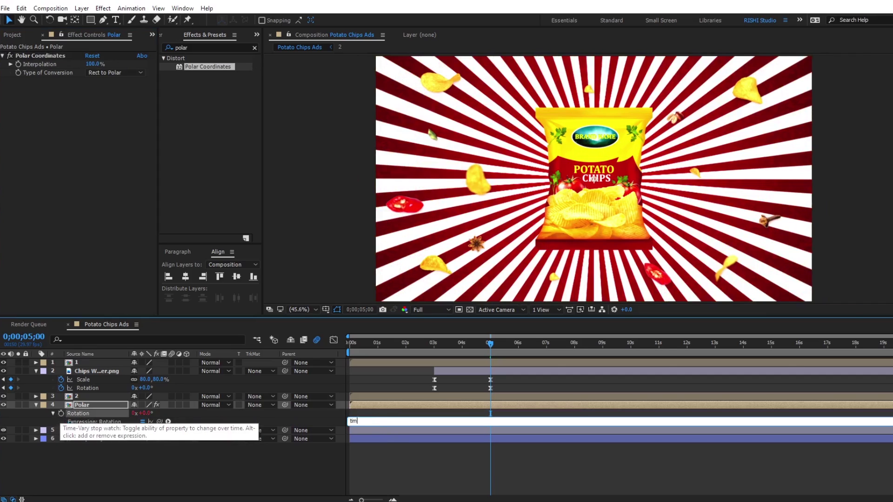
{"action": "type", "text": "e*15"}
{"action": "key", "text": "Return"}
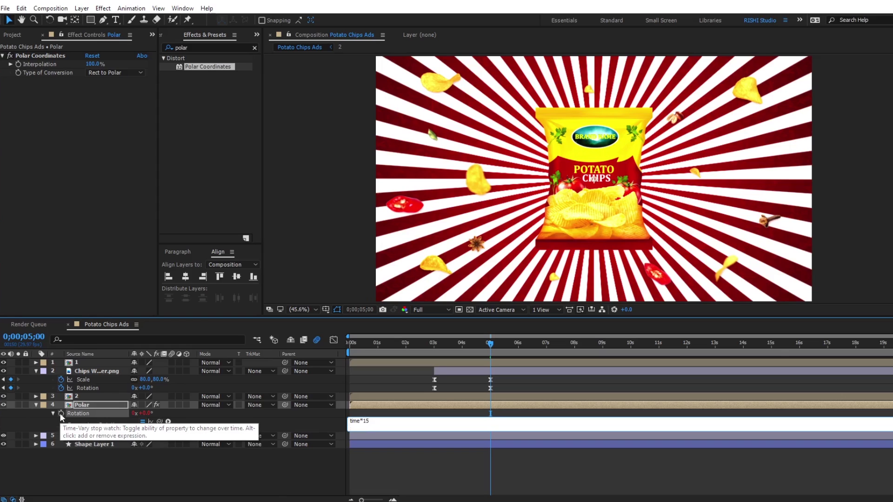
{"action": "left_click", "coordinate": [433, 484]}
{"action": "key", "text": "space"}
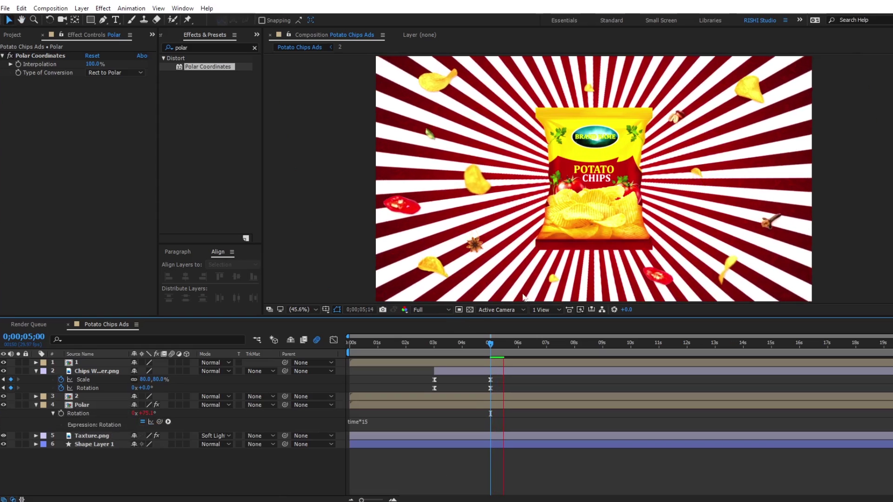
- Set the Polar layer's blending mode to Soft Light and its opacity to 20%
{"action": "left_click", "coordinate": [440, 406]}
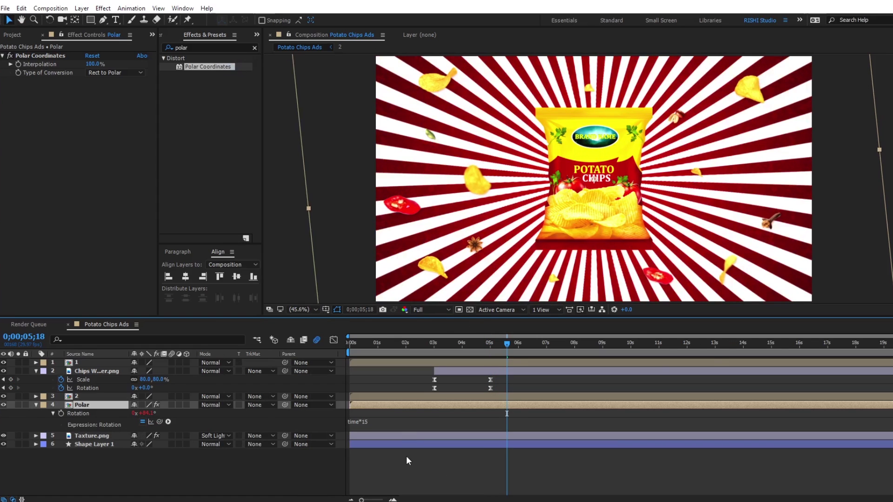
{"action": "left_click", "coordinate": [212, 405]}
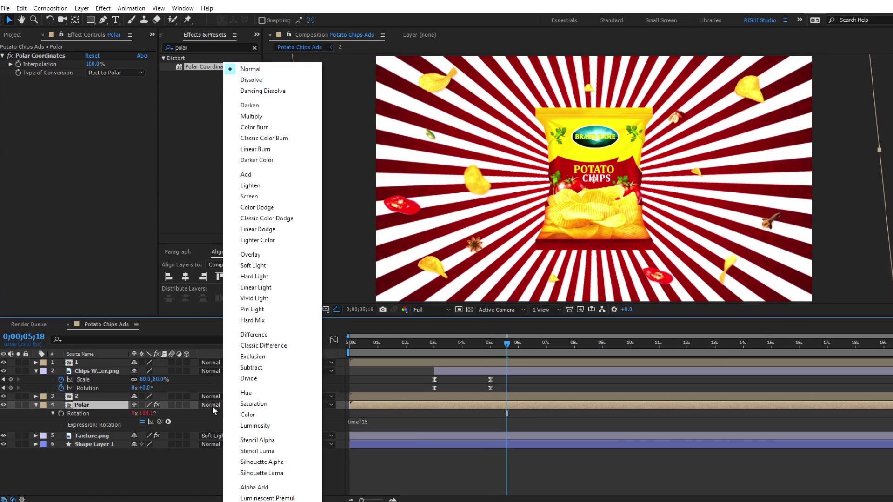
{"action": "left_click", "coordinate": [266, 264]}
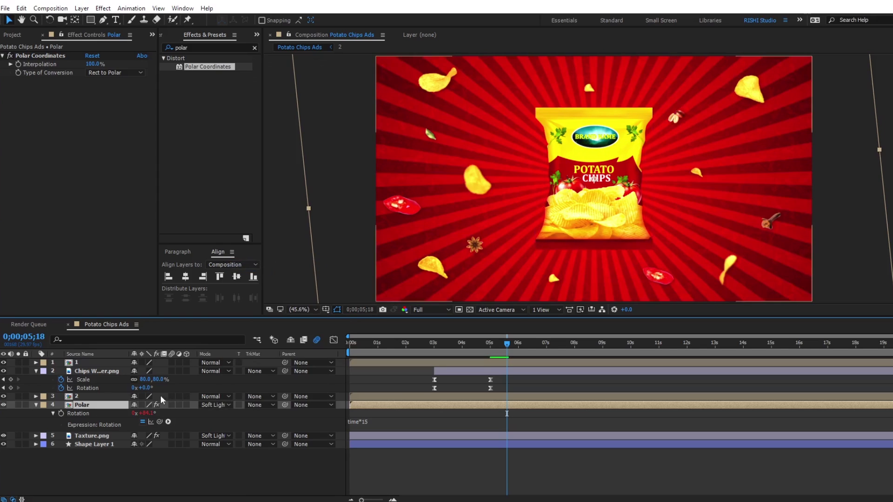
{"action": "key", "text": "t"}
{"action": "left_click", "coordinate": [134, 414]}
{"action": "type", "text": "10"}
{"action": "key", "text": "Return"}
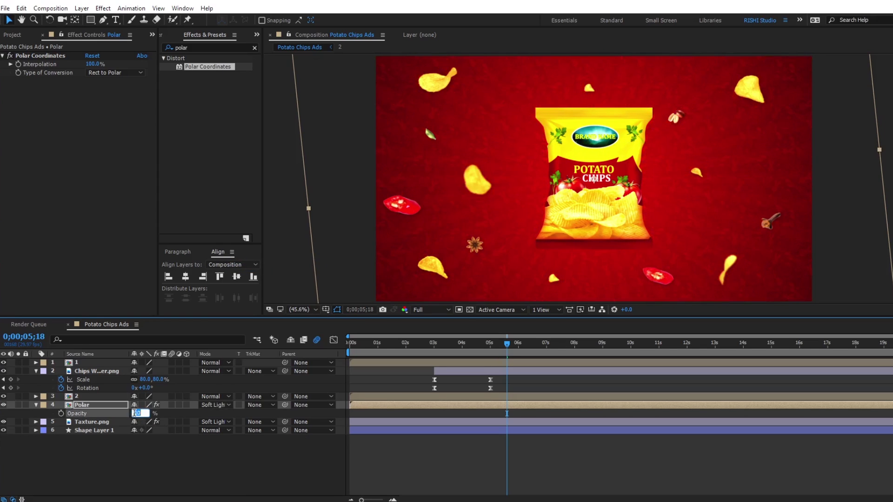
{"action": "key", "text": "Return"}
- Add opacity keyframes to the Polar and Taxture.png layers at 0;00;04;00
{"action": "left_click", "coordinate": [435, 345]}
{"action": "mouse_move", "coordinate": [436, 346]}
{"action": "left_mouse_down"}
{"action": "mouse_move", "coordinate": [414, 345]}
{"action": "mouse_move", "coordinate": [462, 350]}
{"action": "mouse_move", "coordinate": [434, 353]}
{"action": "left_mouse_up"}
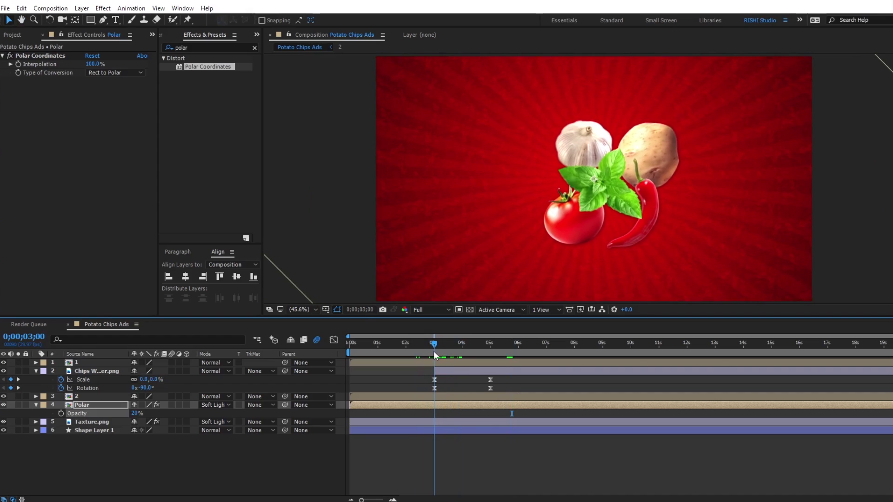
{"action": "left_click", "coordinate": [445, 422]}
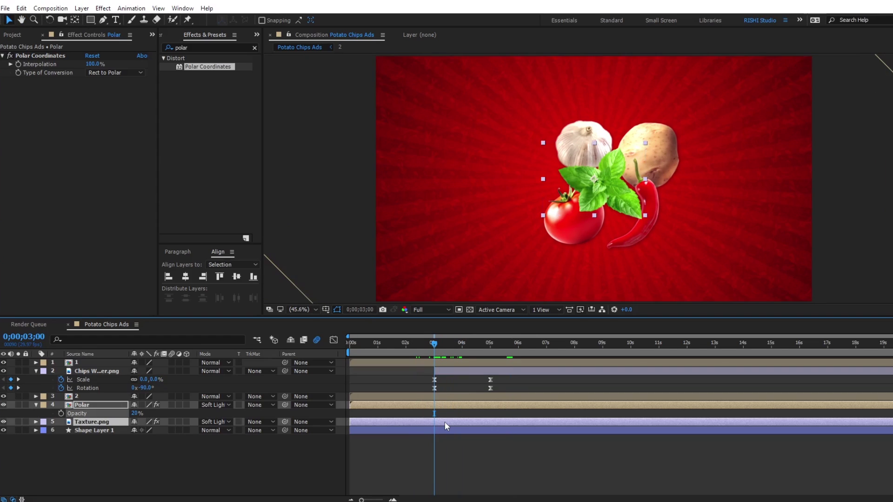
{"action": "key", "text": "t"}
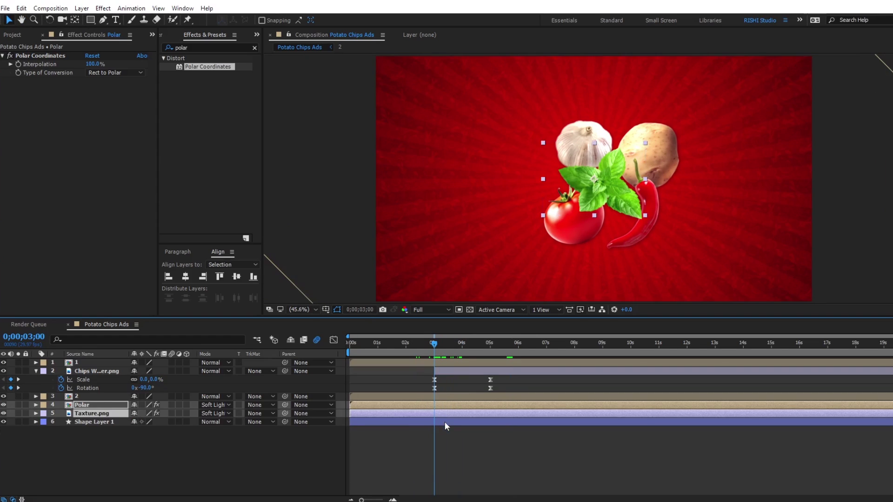
{"action": "left_click", "coordinate": [464, 352]}
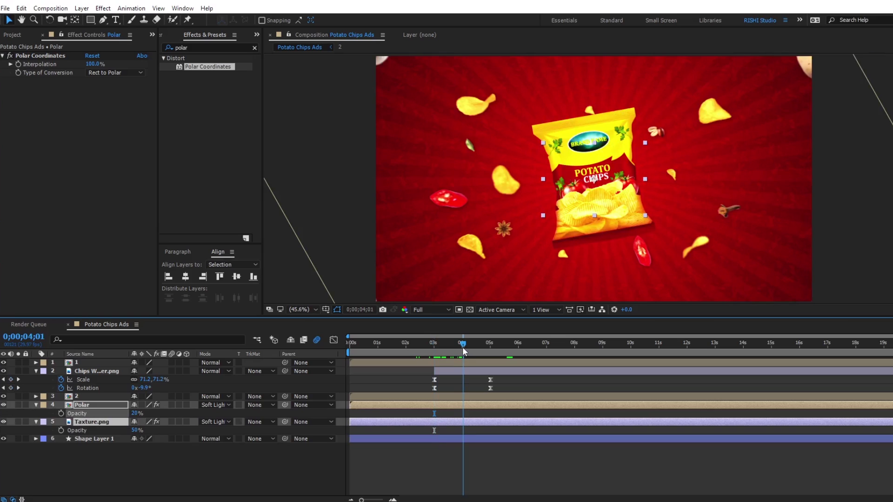
{"action": "left_click", "coordinate": [462, 352]}
{"action": "left_click", "coordinate": [61, 413]}
{"action": "left_click", "coordinate": [61, 431]}
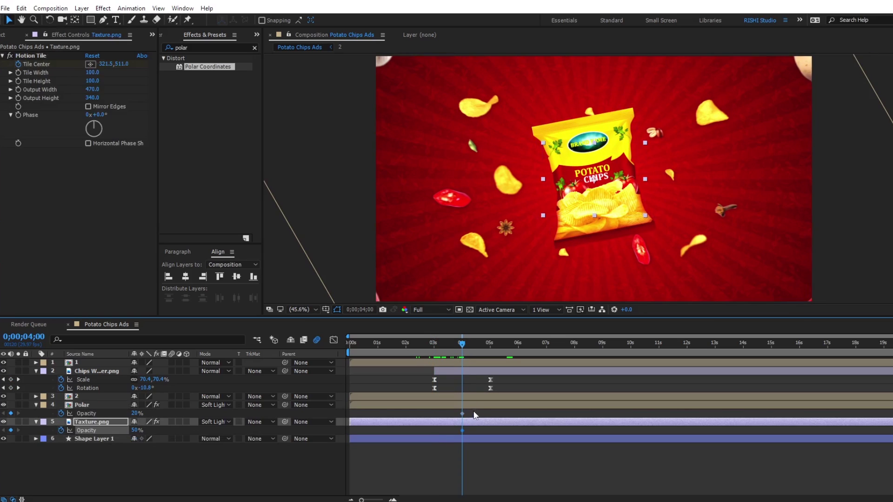
- Add opacity keyframes to the Polar and Taxture.png layers at 0;00;03;00
{"action": "left_click", "coordinate": [434, 347]}
{"action": "key", "text": "Page_Down"}
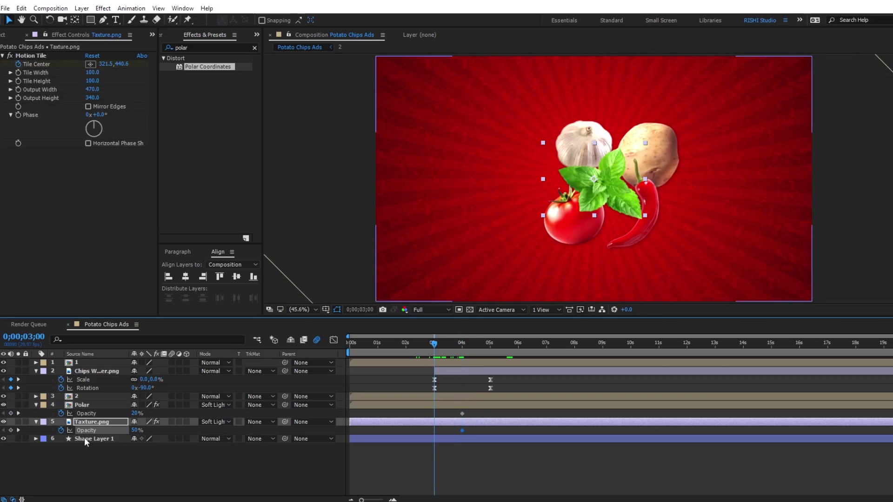
{"action": "left_click", "coordinate": [10, 414]}
{"action": "left_click", "coordinate": [11, 430]}
- Set the Polar layer's opacity to 0% at its 0;00;03;00 keyframe
{"action": "left_click", "coordinate": [401, 428]}
{"action": "left_click", "coordinate": [393, 406]}
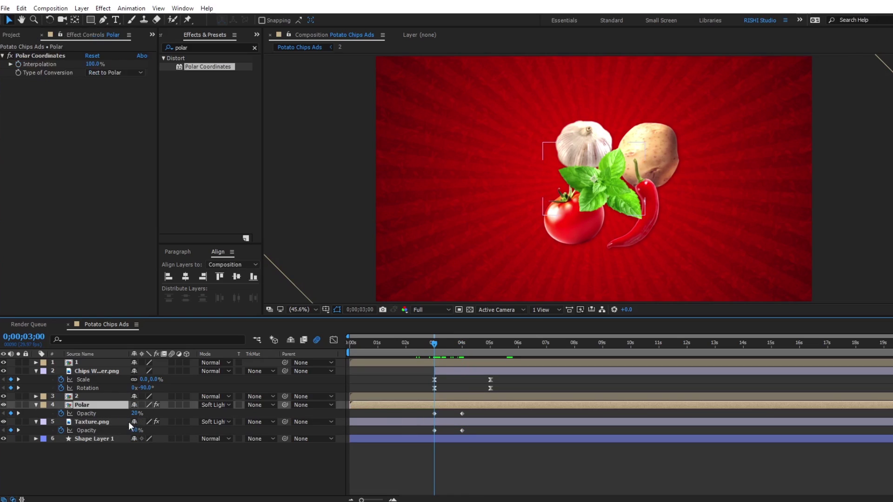
{"action": "left_click", "coordinate": [136, 413]}
{"action": "type", "text": "0"}
{"action": "key", "text": "Return"}
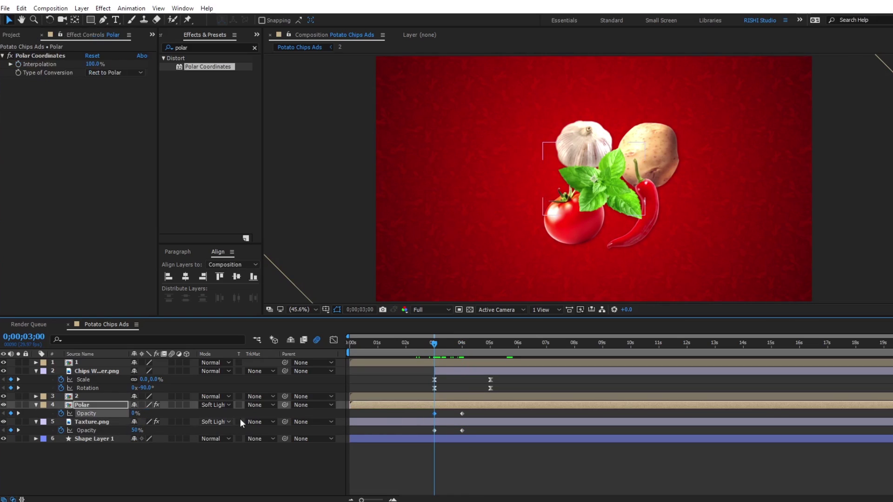
- Set the Taxture.png layer's opacity to 0% at its 0;00;04;00 keyframe and preview the animation
{"action": "left_click", "coordinate": [465, 423]}
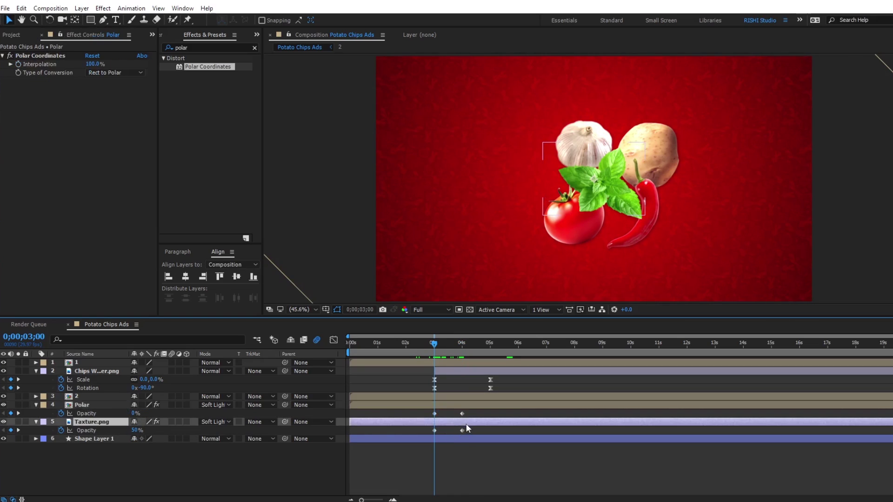
{"action": "key", "text": "k"}
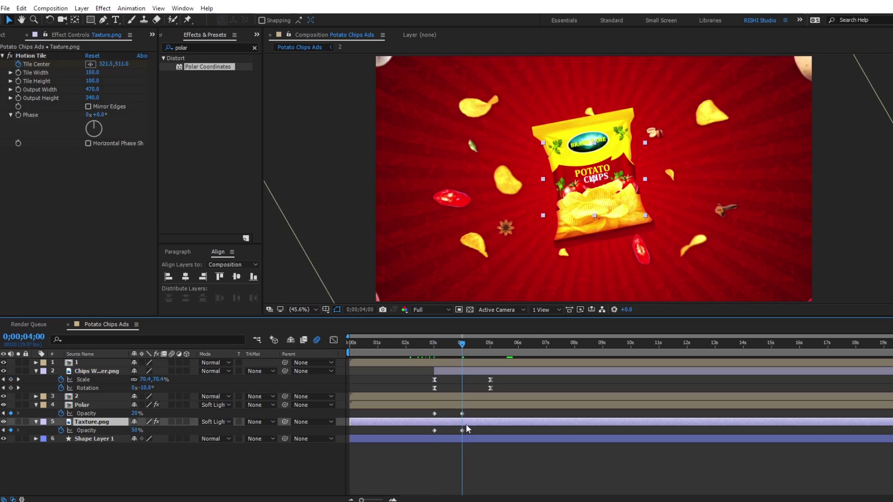
{"action": "left_click", "coordinate": [134, 430]}
{"action": "left_click", "coordinate": [435, 349]}
{"action": "key", "text": "space"}
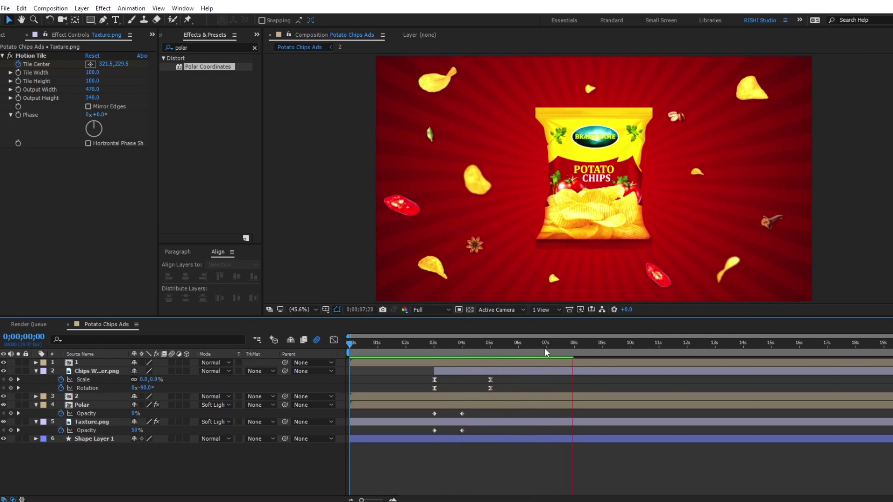
- Open composition 2 and add position keyframes to all its chip and spice layers at 0;00;07;00
{"action": "left_click", "coordinate": [546, 349]}
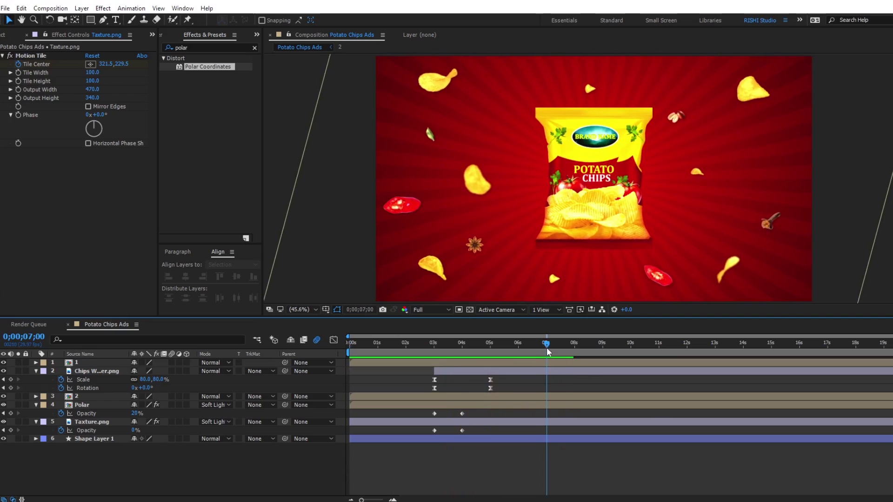
{"action": "left_click", "coordinate": [546, 348]}
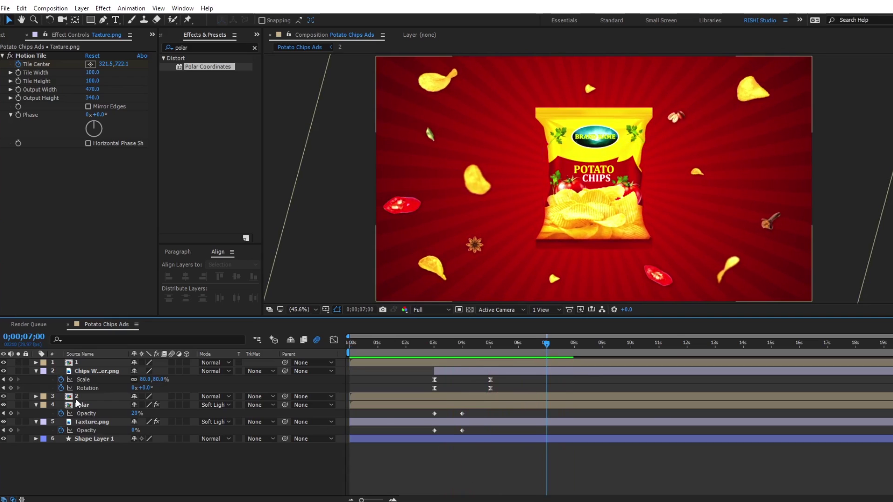
{"action": "left_click", "coordinate": [113, 397]}
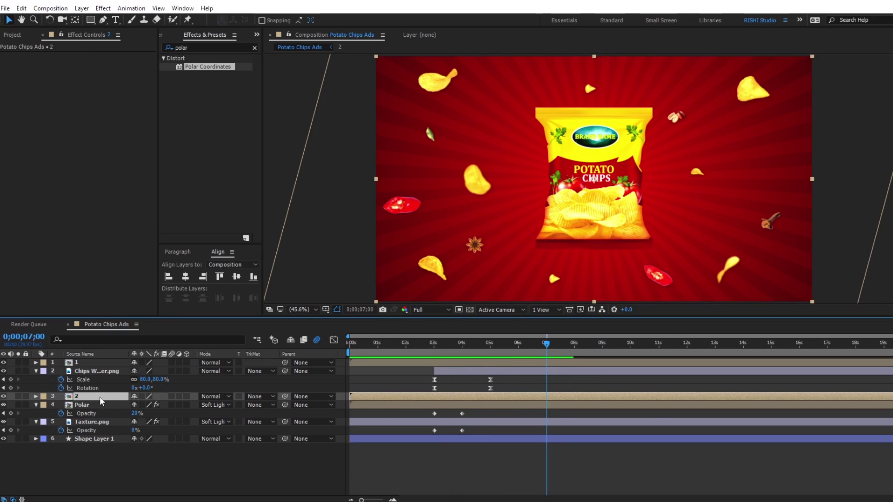
{"action": "double_click", "coordinate": [100, 397]}
{"action": "left_click", "coordinate": [549, 362]}
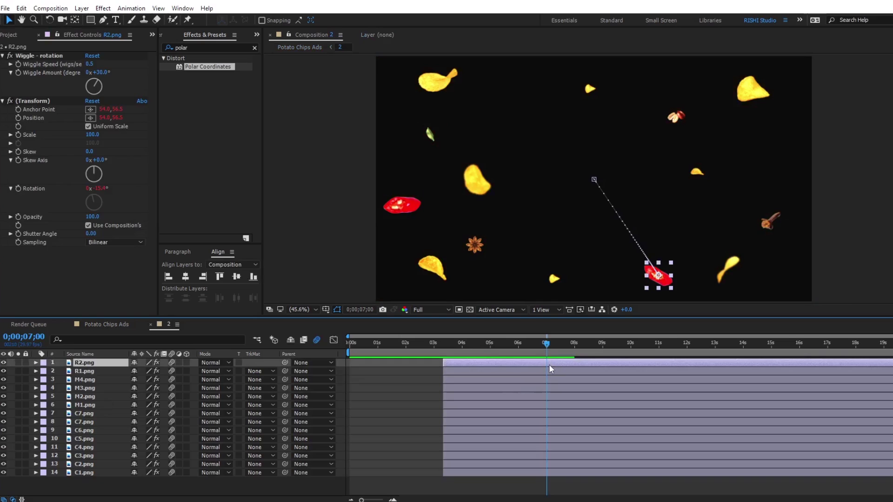
{"action": "left_click", "coordinate": [560, 473], "text": "shift"}
{"action": "key", "text": "p"}
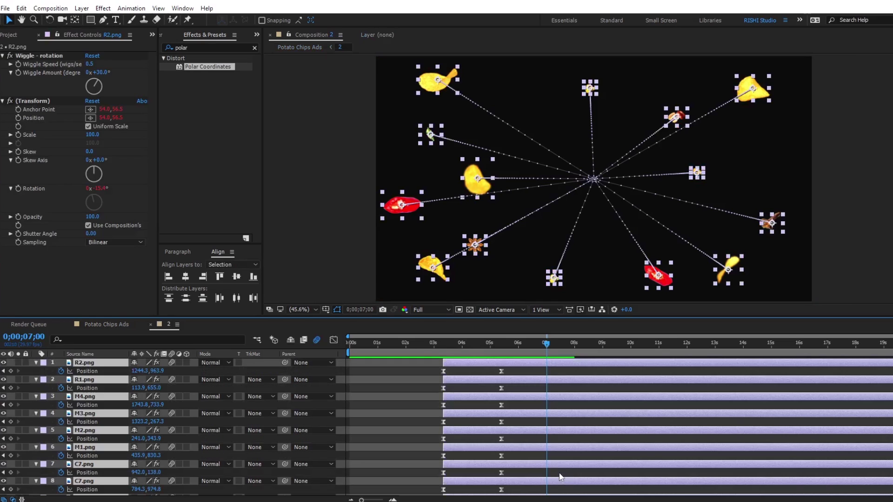
{"action": "left_click", "coordinate": [11, 371]}
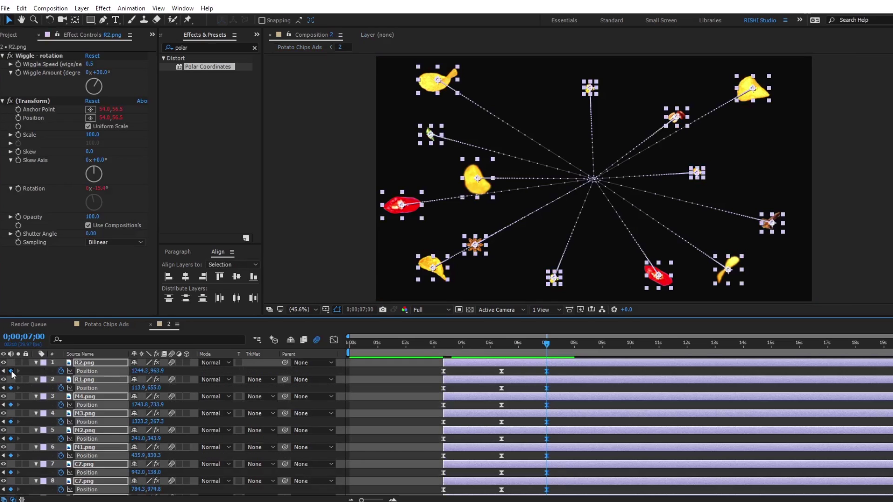
- Center all chip and spice layers in composition 2 at 0;00;09;00 and preview their inward motion in Potato Chips Ads
{"action": "left_click", "coordinate": [602, 349]}
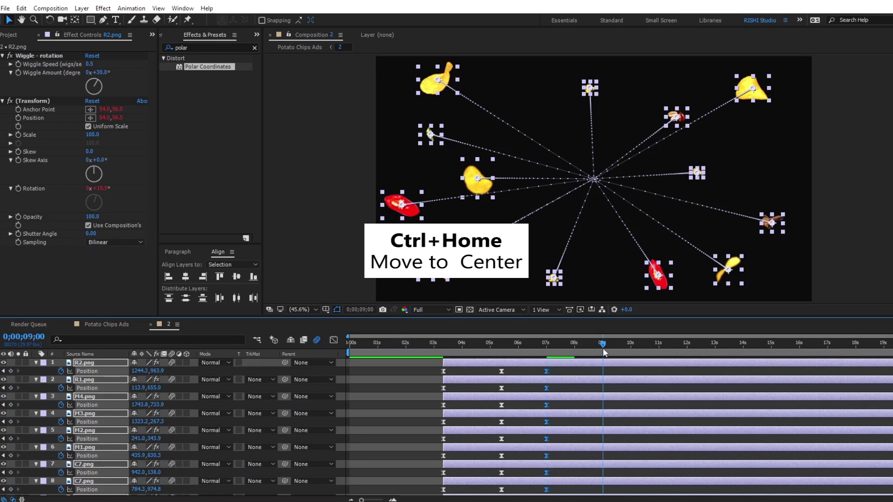
{"action": "key", "text": "ctrl+Home"}
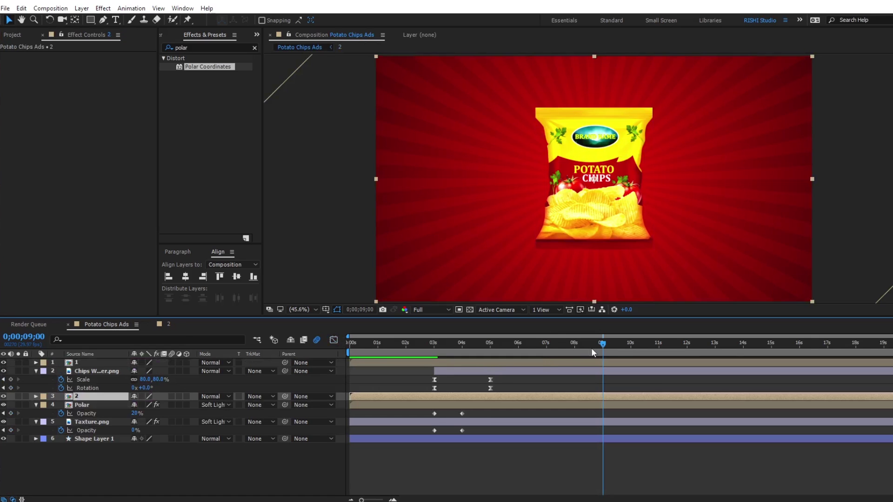
{"action": "left_click_drag", "start_coordinate": [600, 347], "coordinate": [545, 351]}
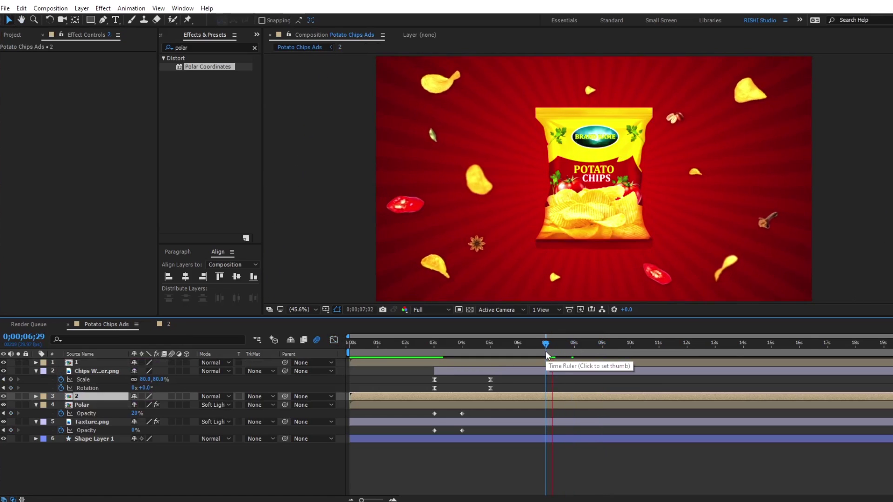
{"action": "key", "text": "space"}
- Add a scale keyframe to the Chips Wrapper layer at 0;00;07;00 and set its scale to 100% at 0;00;09;00
{"action": "left_click", "coordinate": [547, 345]}
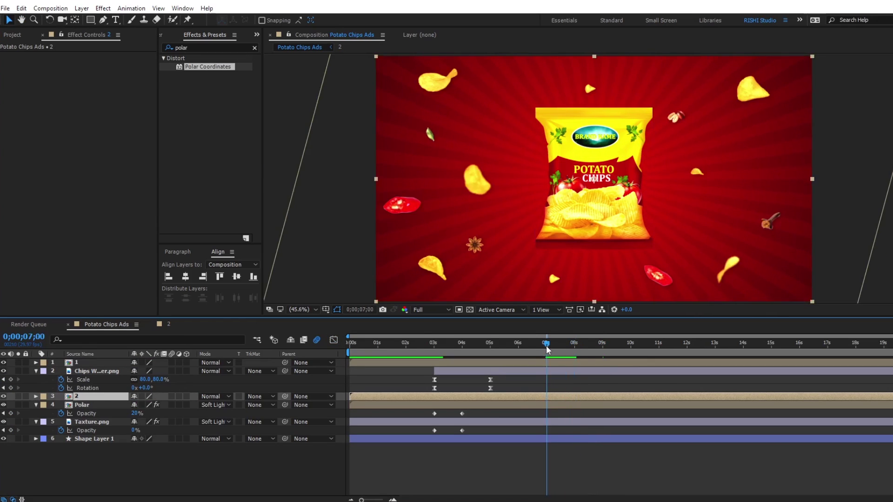
{"action": "left_click", "coordinate": [552, 373]}
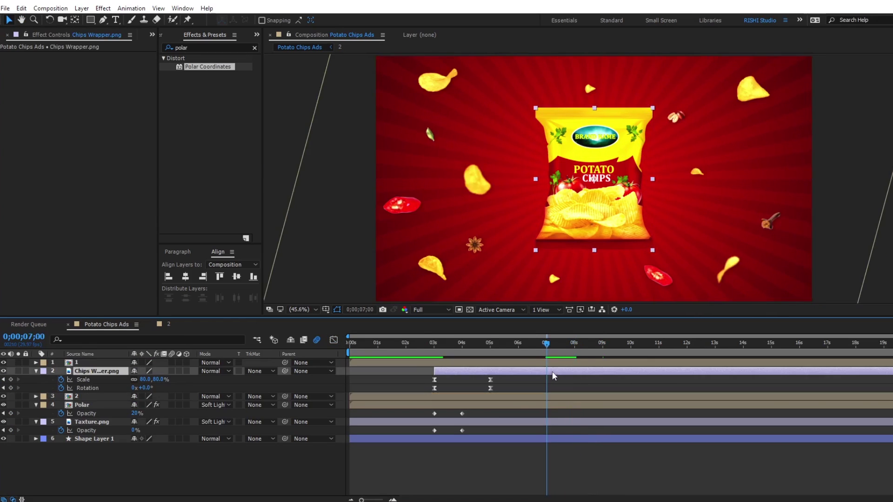
{"action": "left_click", "coordinate": [10, 379]}
{"action": "left_click", "coordinate": [602, 345]}
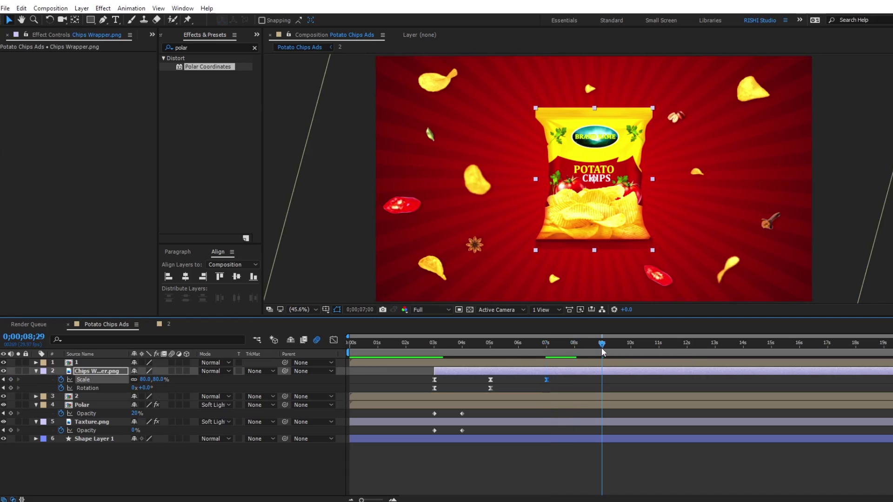
{"action": "left_click_drag", "start_coordinate": [602, 352], "coordinate": [604, 352]}
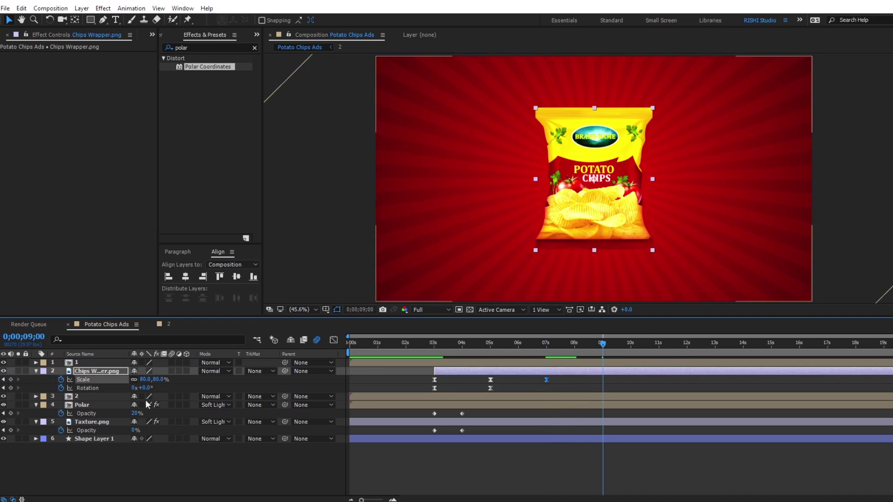
{"action": "left_click", "coordinate": [143, 380]}
{"action": "type", "text": "100"}
{"action": "key", "text": "Return"}
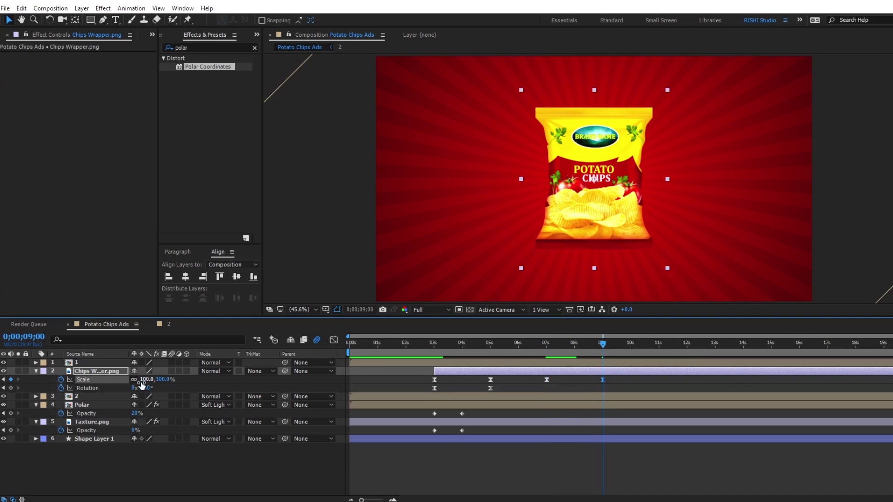
- Import the BG and Wood images from the Potato Chips folder into the project
{"action": "left_click", "coordinate": [546, 349]}
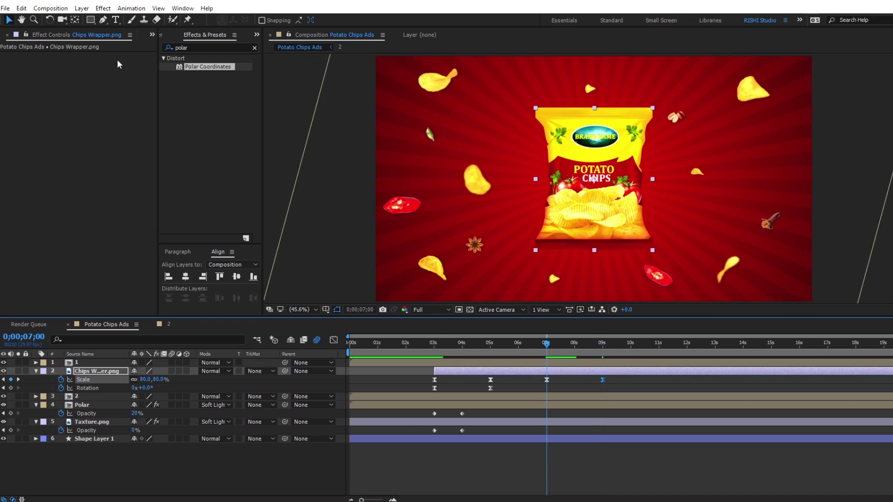
{"action": "left_click", "coordinate": [152, 35]}
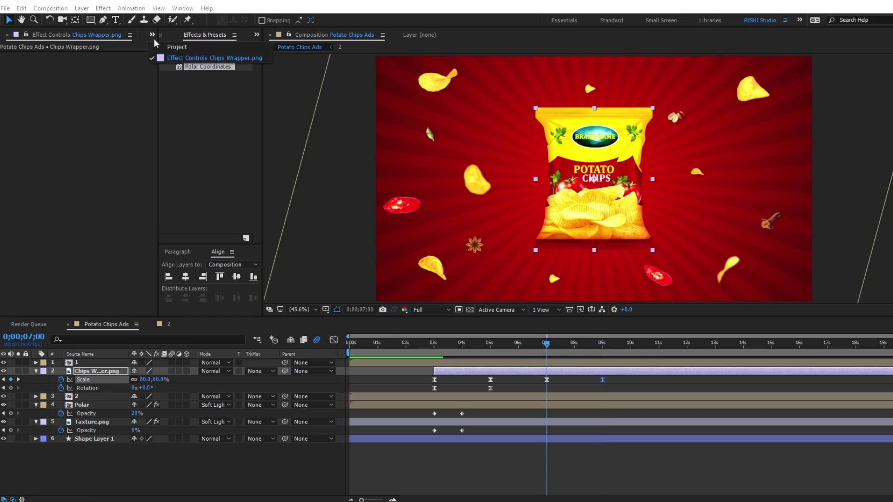
{"action": "left_click", "coordinate": [177, 47]}
{"action": "left_click", "coordinate": [111, 229]}
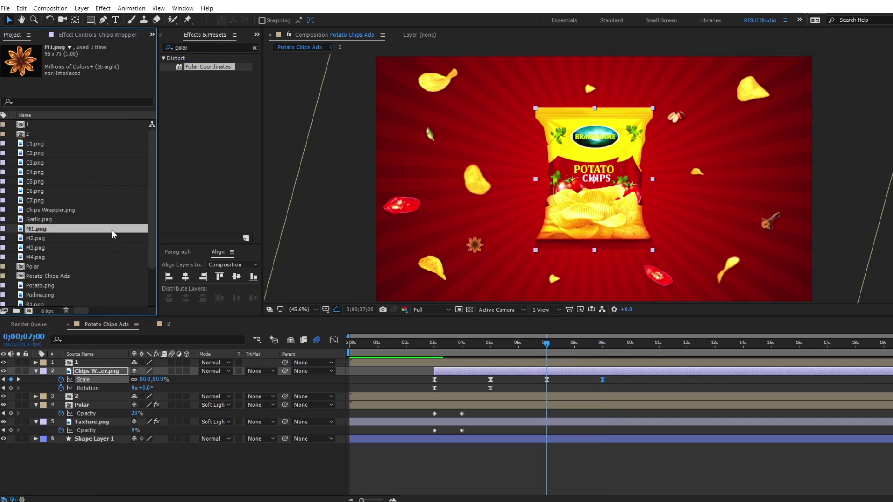
{"action": "key", "text": "ctrl+i"}
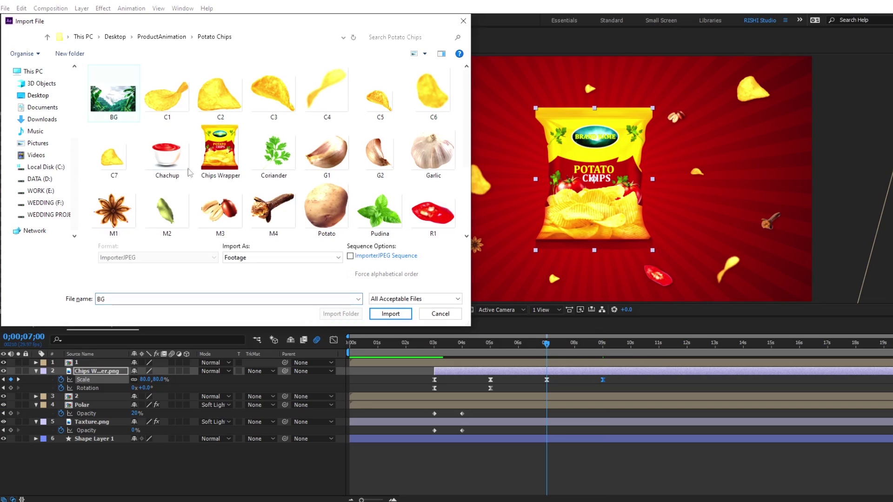
{"action": "scroll", "coordinate": [200, 177], "scroll_direction": "down", "scroll_amount": 3}
{"action": "left_click", "coordinate": [365, 172], "text": "ctrl"}
{"action": "left_click", "coordinate": [390, 313]}
- Place BG.jpg beneath the Chips Wrapper layer starting at 0;00;07;00, and shorten it vertically so it ends above the frame's lower quarter
{"action": "left_click_drag", "start_coordinate": [30, 144], "coordinate": [76, 396]}
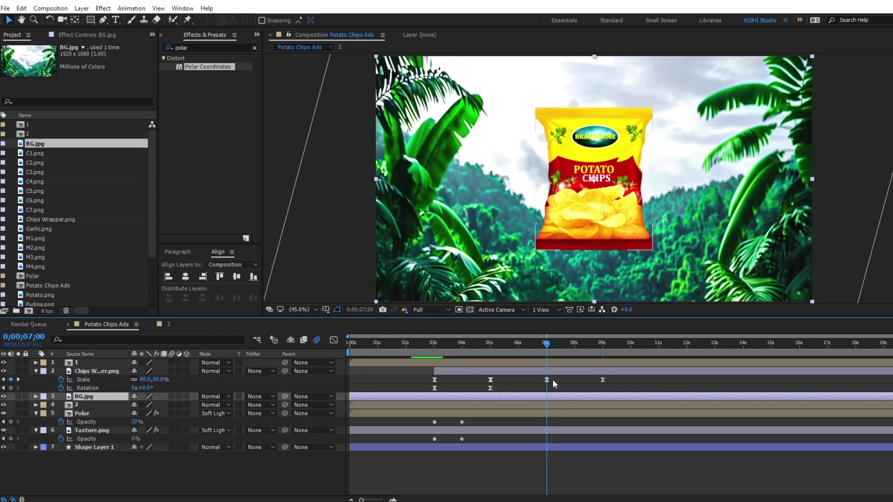
{"action": "key", "text": "alt+bracketleft"}
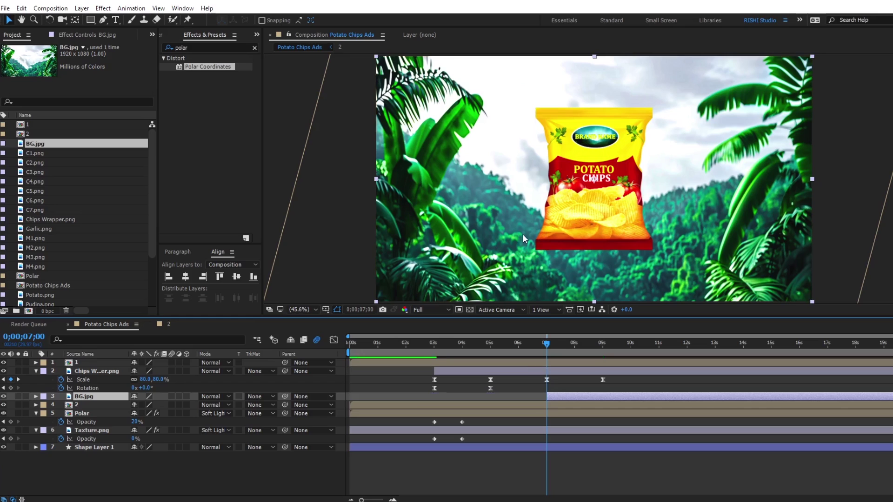
{"action": "left_click_drag", "start_coordinate": [523, 234], "coordinate": [522, 167]}
{"action": "left_click_drag", "start_coordinate": [594, 230], "coordinate": [595, 209]}
{"action": "left_click_drag", "start_coordinate": [525, 164], "coordinate": [526, 185]}
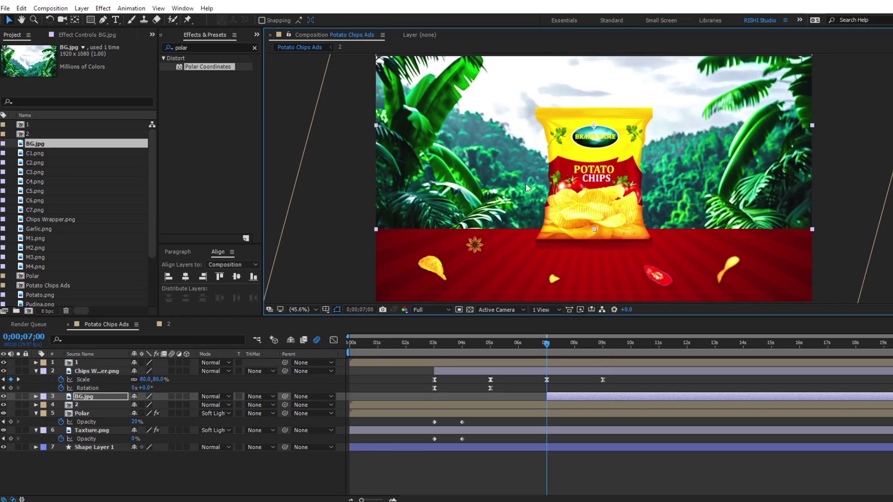
- Place Wood.jpg beneath BG.jpg starting at 0;00;07;00, then reduce its height and position it as a tabletop along the frame's lower edge
{"action": "scroll", "coordinate": [49, 227], "scroll_direction": "down", "scroll_amount": 3}
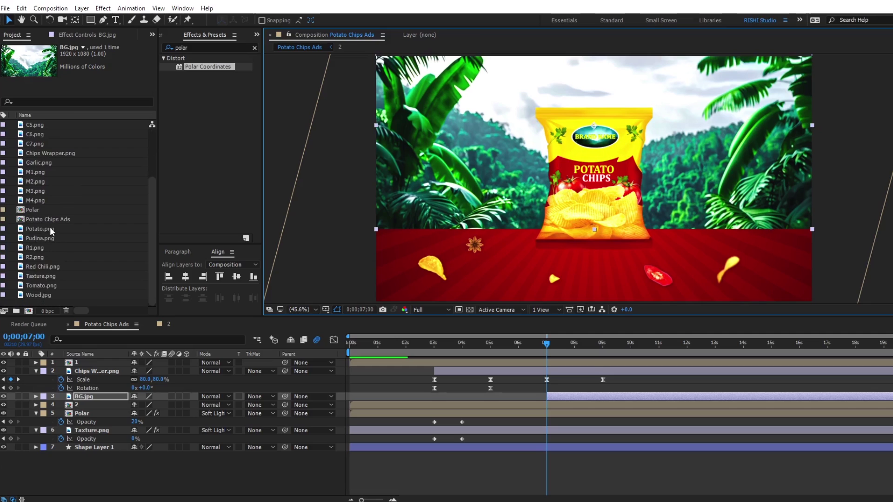
{"action": "left_click_drag", "start_coordinate": [40, 295], "coordinate": [551, 416]}
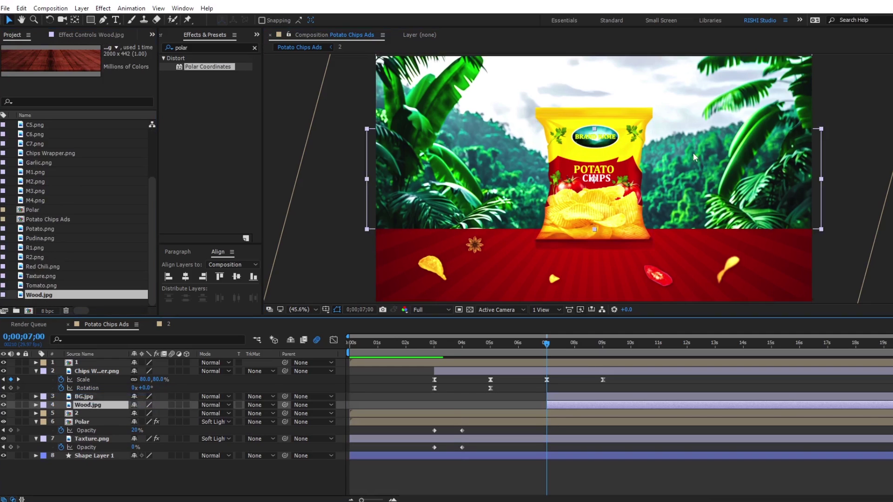
{"action": "left_click_drag", "start_coordinate": [701, 214], "coordinate": [698, 227]}
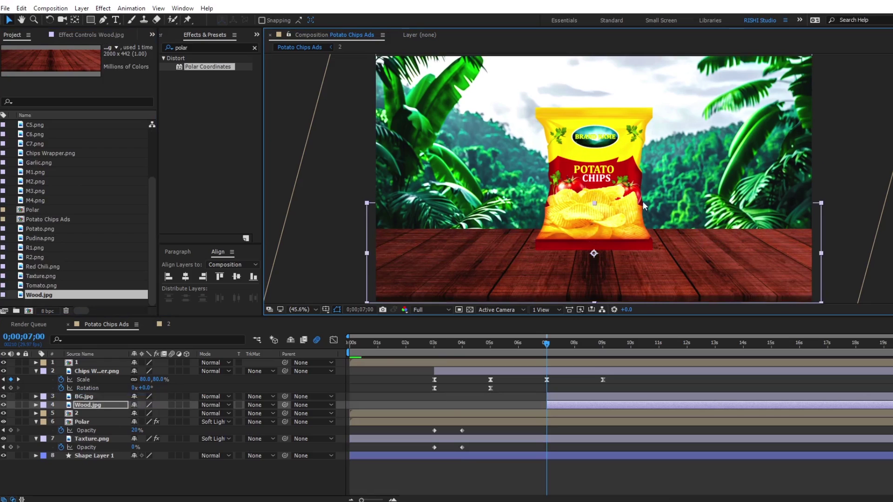
{"action": "left_click_drag", "start_coordinate": [593, 209], "coordinate": [593, 211]}
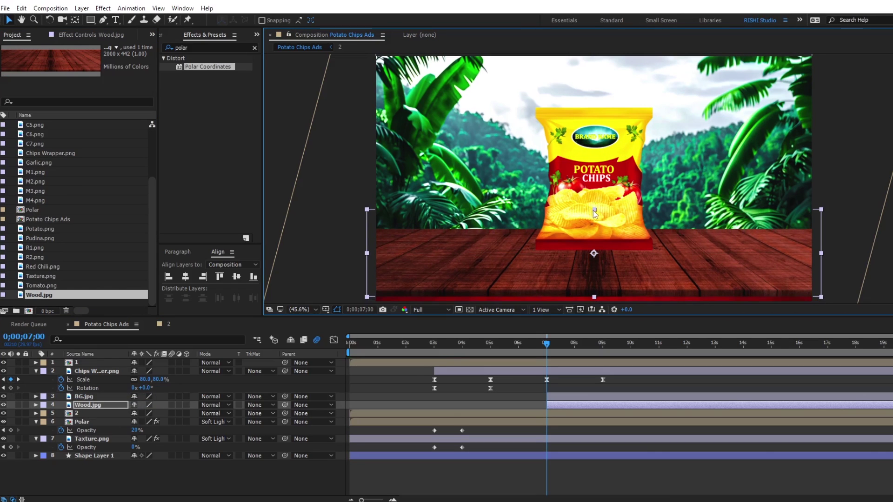
{"action": "left_click_drag", "start_coordinate": [657, 258], "coordinate": [656, 265]}
- Animate the opacity of BG.jpg and Wood.jpg from 0% at 0;00;07;00 to 100% at 0;00;09;00
{"action": "key", "text": "k"}
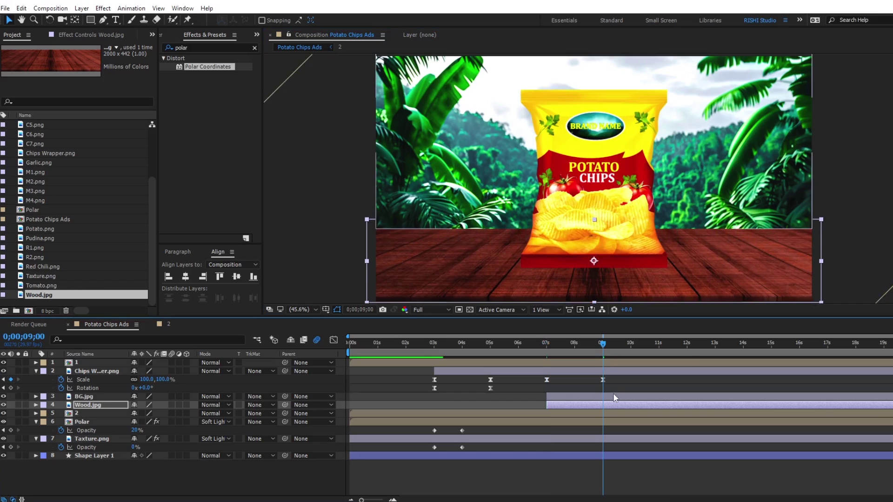
{"action": "left_click", "coordinate": [615, 396], "text": "shift"}
{"action": "key", "text": "t"}
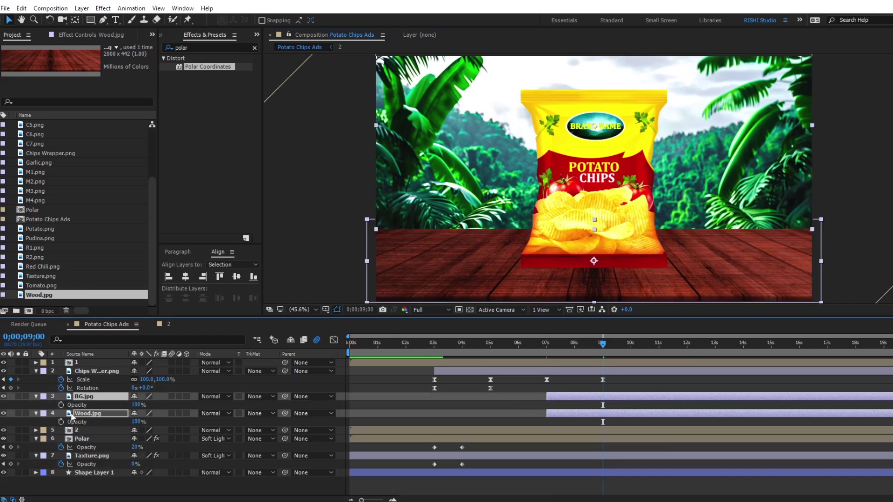
{"action": "left_click", "coordinate": [61, 406]}
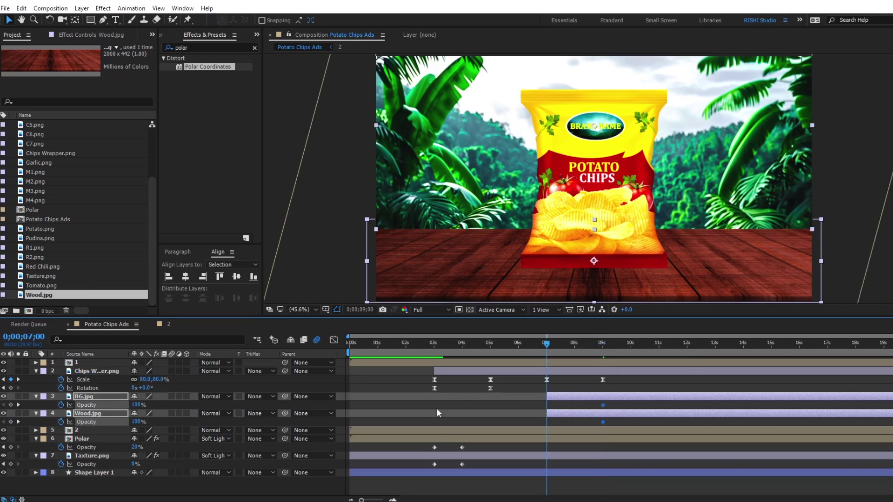
{"action": "key", "text": "j"}
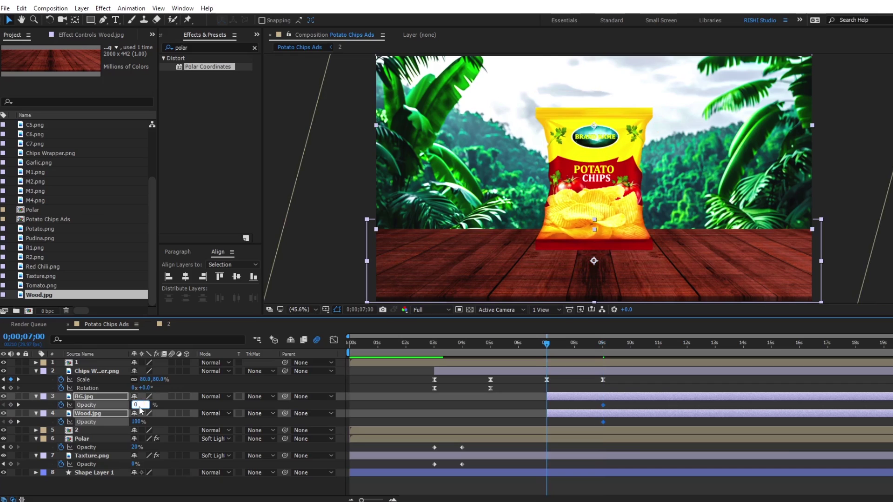
{"action": "key", "text": "Return"}
- Shape the BG.jpg and Wood.jpg opacity speed curve for a fast start and slow finish, and preview the fade
{"action": "left_click_drag", "start_coordinate": [616, 403], "coordinate": [538, 426]}
{"action": "left_click", "coordinate": [334, 340]}
{"action": "left_click_drag", "start_coordinate": [606, 476], "coordinate": [504, 468]}
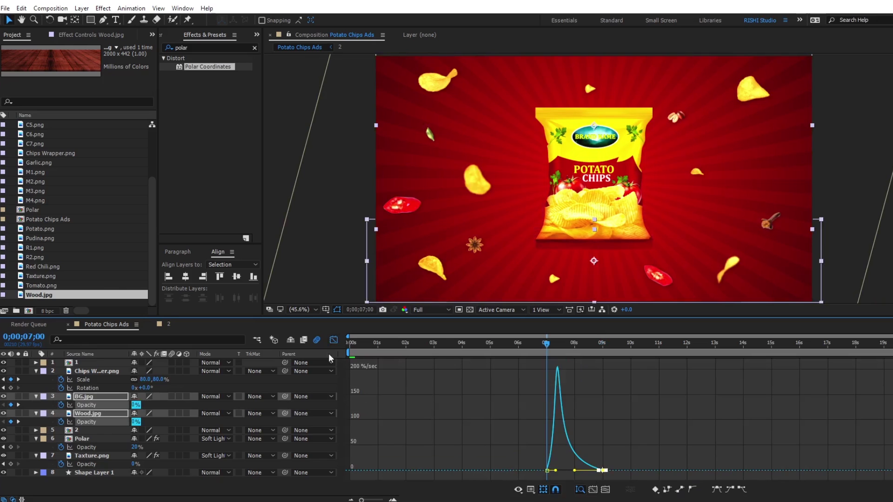
{"action": "left_click", "coordinate": [333, 341]}
{"action": "key", "text": "space"}
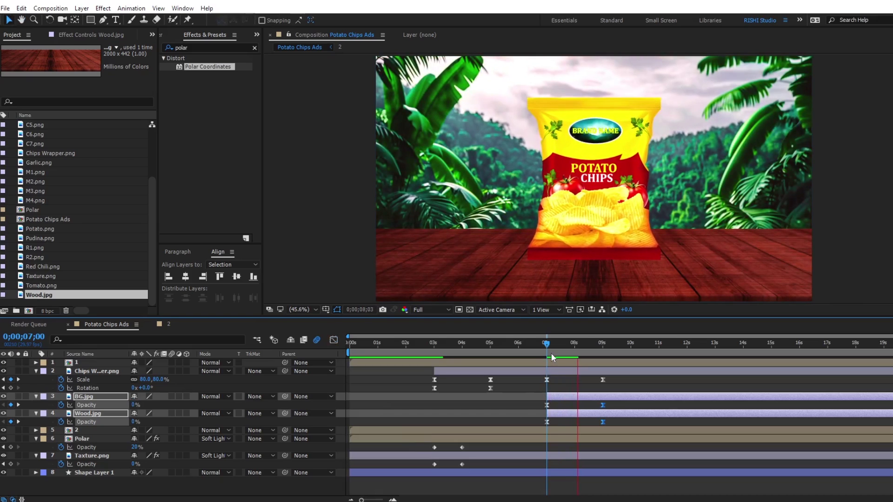
- Move the final wrapper scale keyframe and the final BG.jpg and Wood.jpg opacity keyframes to 0;00;08;00
{"action": "left_click", "coordinate": [576, 348]}
{"action": "left_click_drag", "start_coordinate": [575, 349], "coordinate": [575, 349]}
{"action": "mouse_move", "coordinate": [604, 380]}
{"action": "left_mouse_down"}
{"action": "mouse_move", "coordinate": [577, 385]}
{"action": "mouse_move", "coordinate": [594, 420]}
{"action": "mouse_move", "coordinate": [575, 410]}
{"action": "left_mouse_up"}
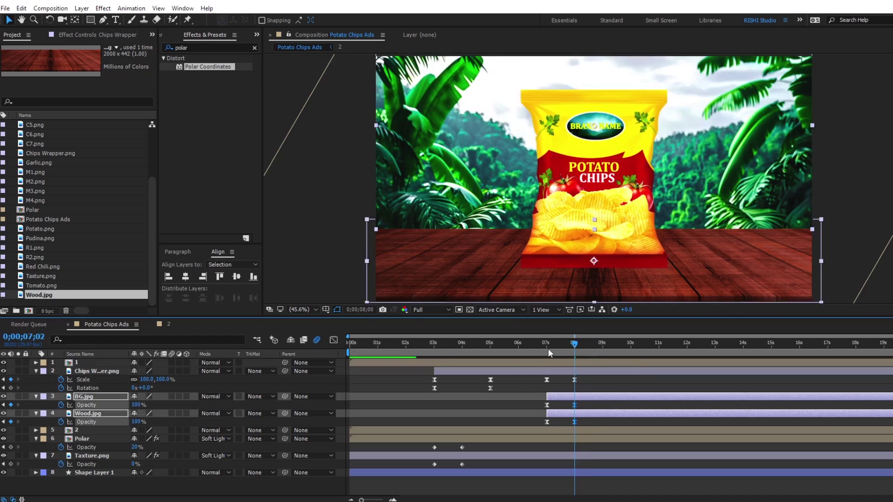
- Move the ingredients' final position keyframes in composition 2 to 0;00;08;00, and preview Potato Chips Ads from 0;00;07;00
{"action": "left_click", "coordinate": [548, 349]}
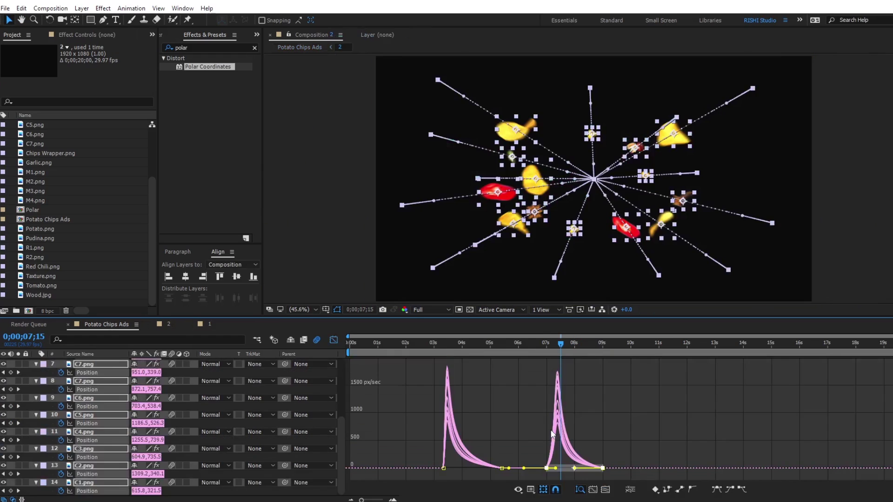
{"action": "left_click", "coordinate": [607, 434]}
{"action": "left_click_drag", "start_coordinate": [625, 448], "coordinate": [591, 476]}
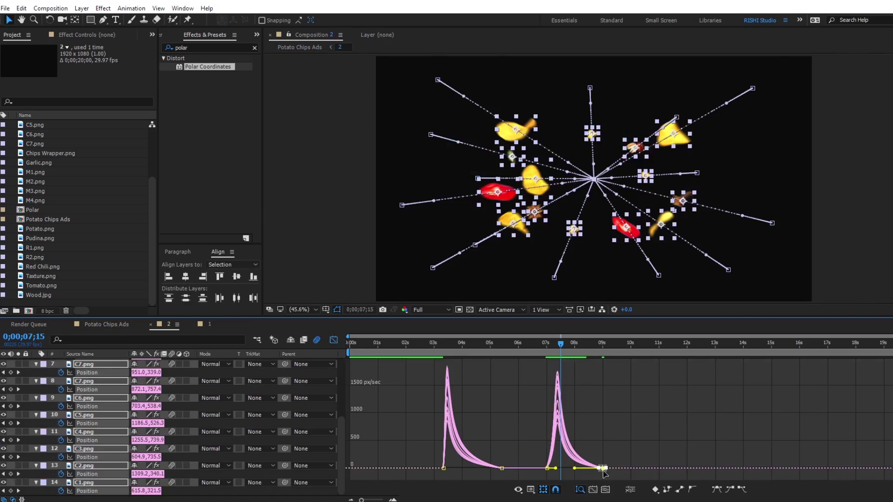
{"action": "key", "text": "alt+shift+Left"}
{"action": "key", "text": "alt+shift+Left"}
{"action": "key", "text": "alt+shift+Left"}
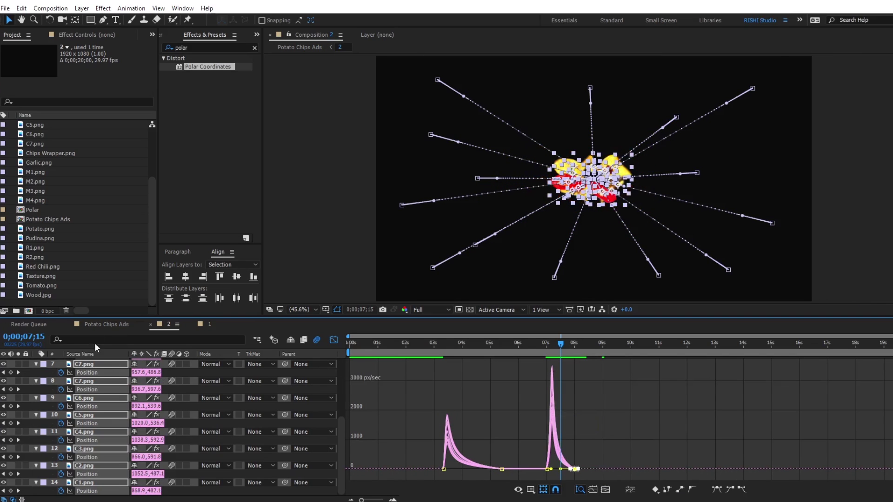
{"action": "left_click", "coordinate": [102, 325]}
{"action": "left_click", "coordinate": [548, 351]}
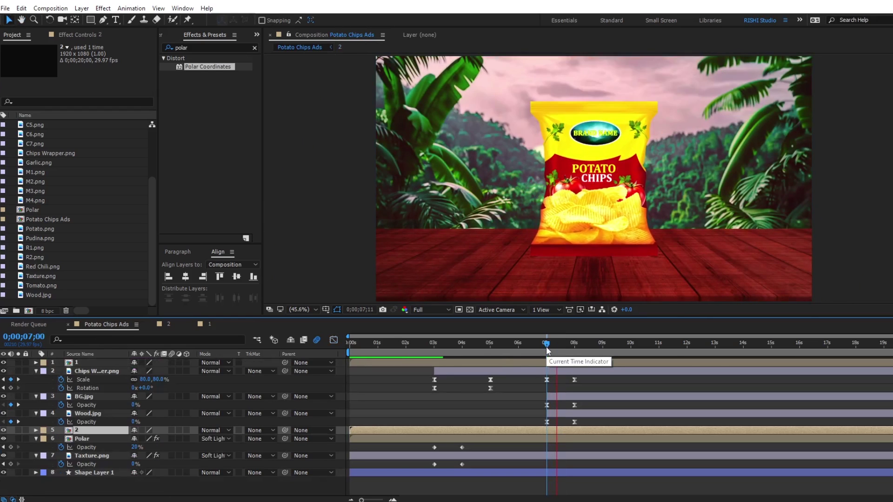
{"action": "key", "text": "space"}
- Shape the wrapper's second scale speed curve for a fast start and slow finish with 100% final influence, and preview it
{"action": "left_click_drag", "start_coordinate": [586, 386], "coordinate": [510, 384]}
{"action": "left_click", "coordinate": [333, 340]}
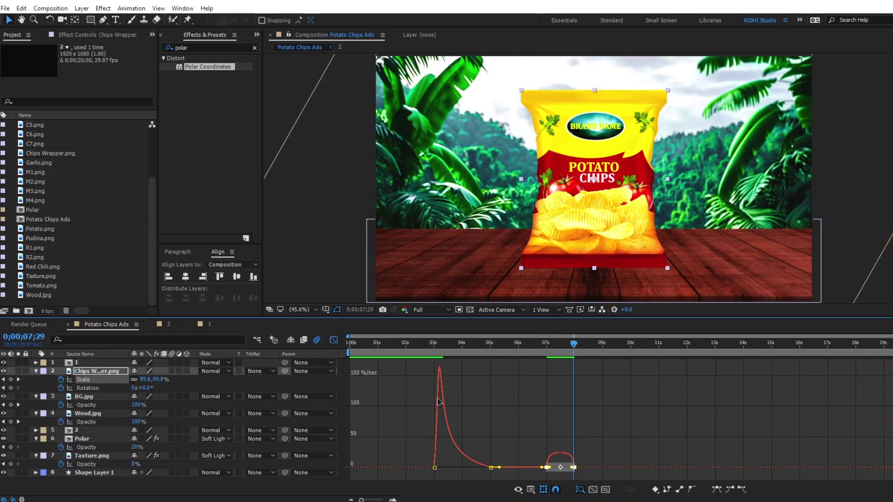
{"action": "left_click_drag", "start_coordinate": [572, 468], "coordinate": [549, 468]}
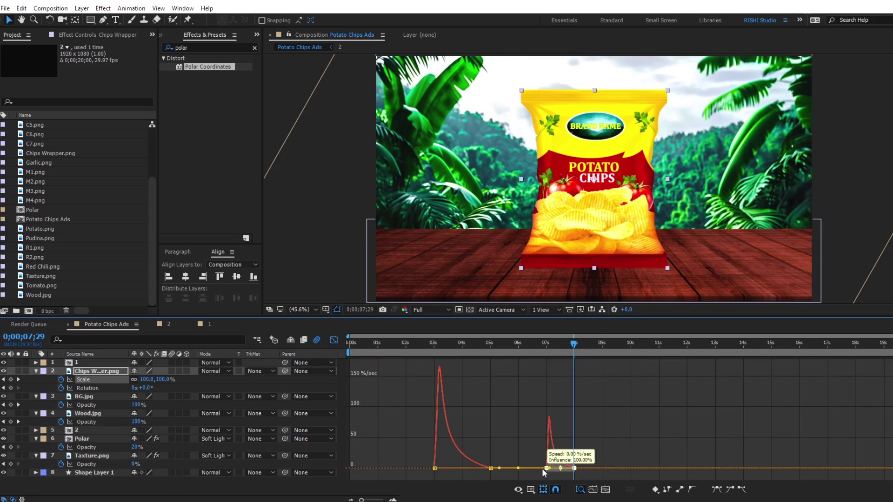
{"action": "left_click", "coordinate": [543, 345]}
{"action": "key", "text": "space"}
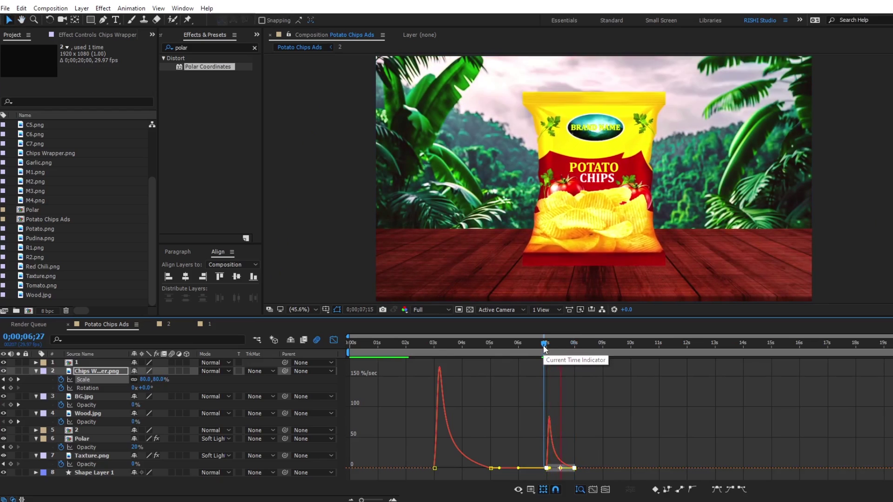
{"action": "left_click", "coordinate": [339, 340]}
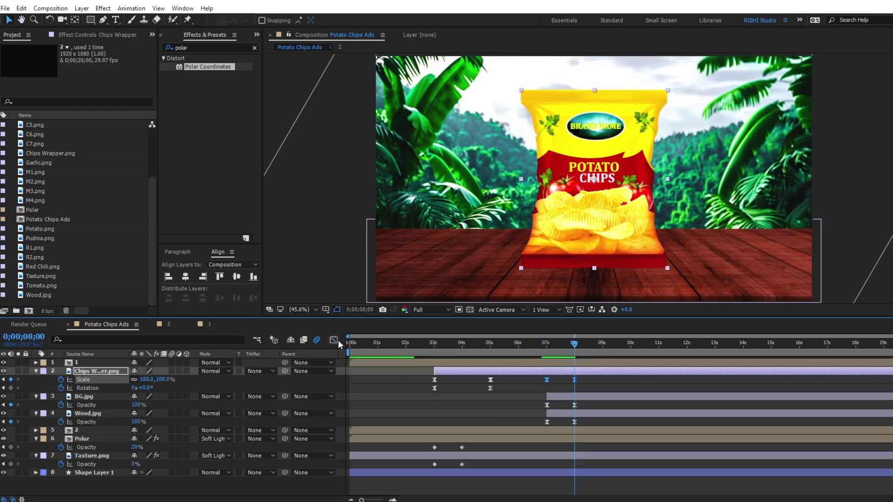
{"action": "left_click", "coordinate": [547, 348]}
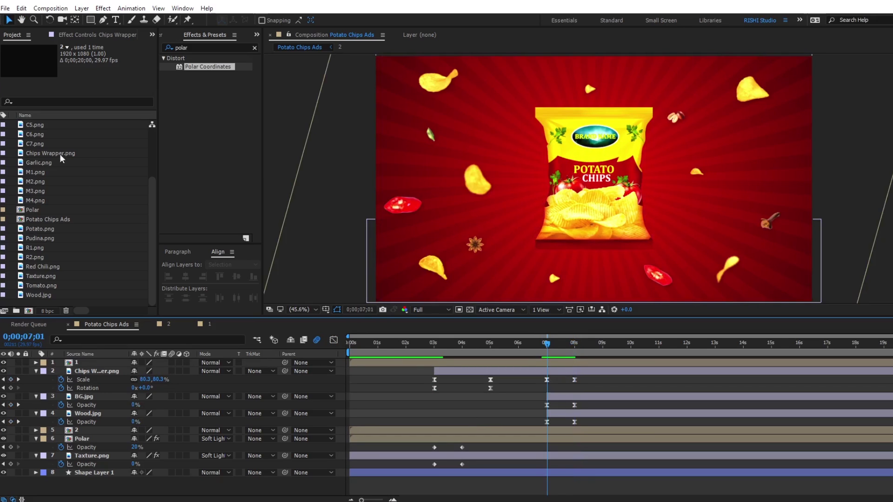
- Import the Chachup and Tomato_2 images from the Potato Chips folder as footage
{"action": "key", "text": "ctrl+i"}
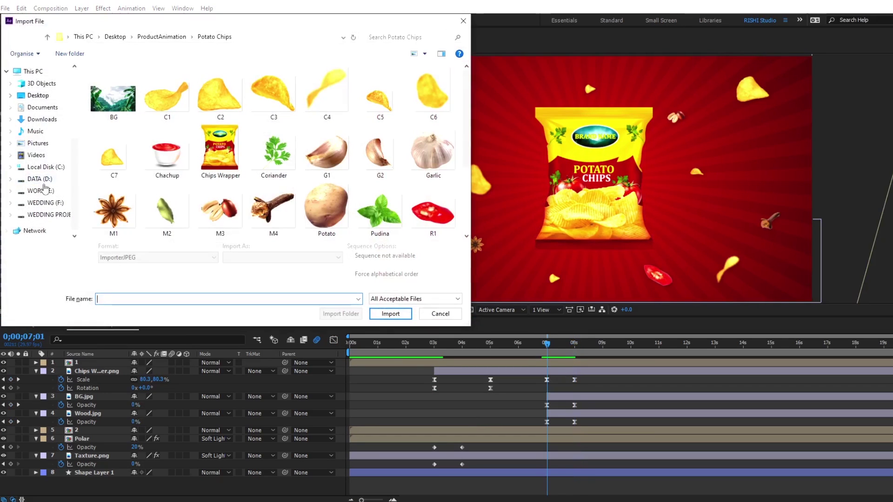
{"action": "left_click", "coordinate": [172, 154]}
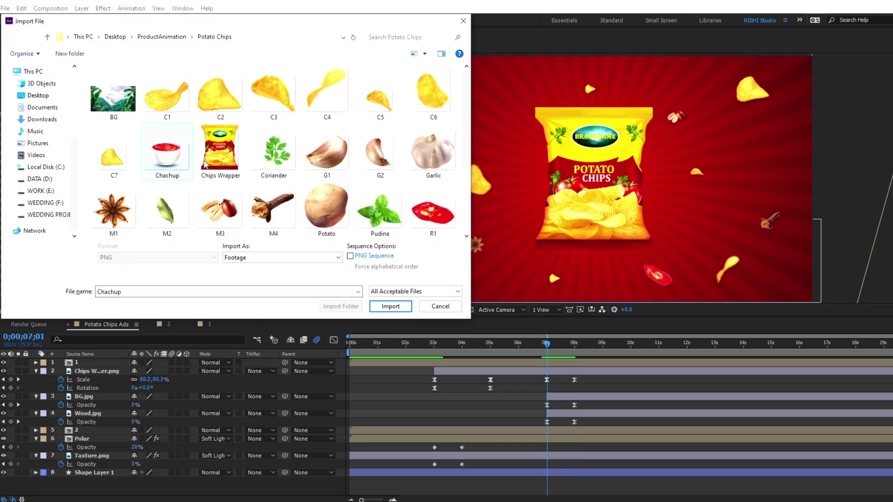
{"action": "scroll", "coordinate": [206, 165], "scroll_direction": "down", "scroll_amount": 2}
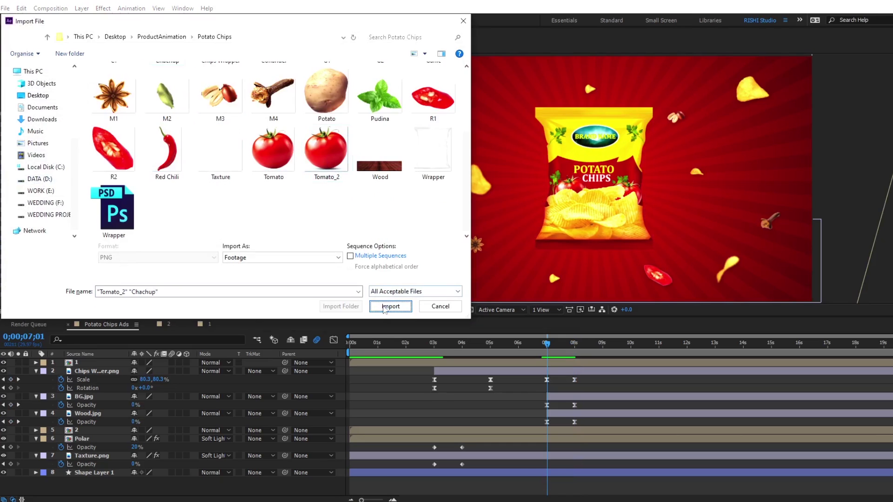
{"action": "left_click", "coordinate": [386, 307]}
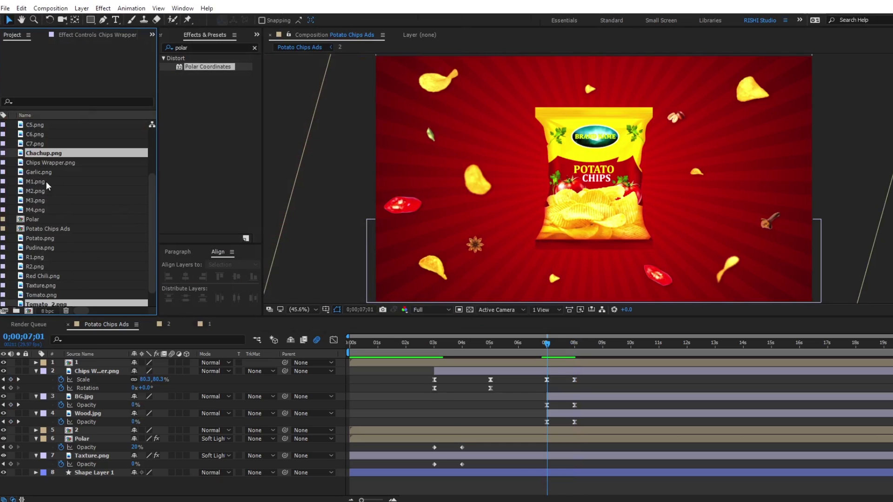
- Place the Chachup.png bowl on the table left of the wrapper and Tomato_2.png at the wrapper's right
{"action": "left_click", "coordinate": [40, 163]}
{"action": "left_click_drag", "start_coordinate": [40, 154], "coordinate": [506, 248]}
{"action": "key", "text": "k"}
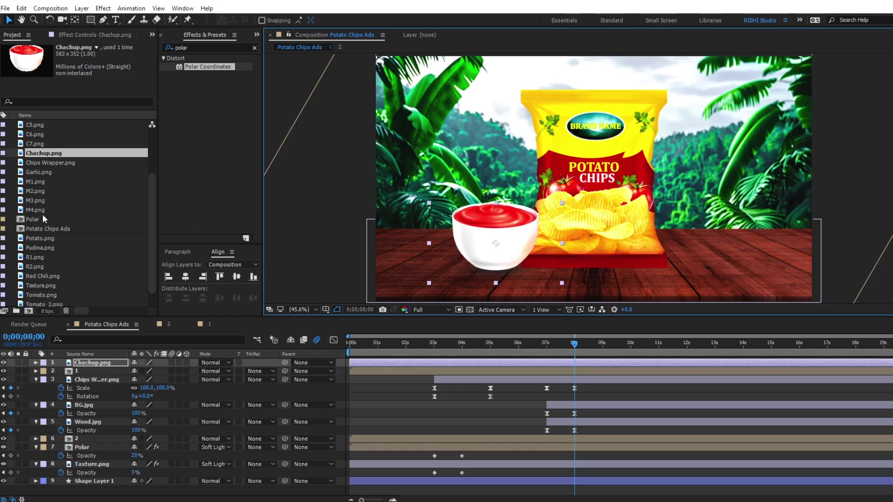
{"action": "scroll", "coordinate": [43, 216], "scroll_direction": "down", "scroll_amount": 2}
{"action": "left_click_drag", "start_coordinate": [46, 286], "coordinate": [671, 260]}
- Trim the Tomato_2.png and Chachup.png layers to start at 0;00;07;00
{"action": "left_click", "coordinate": [549, 347]}
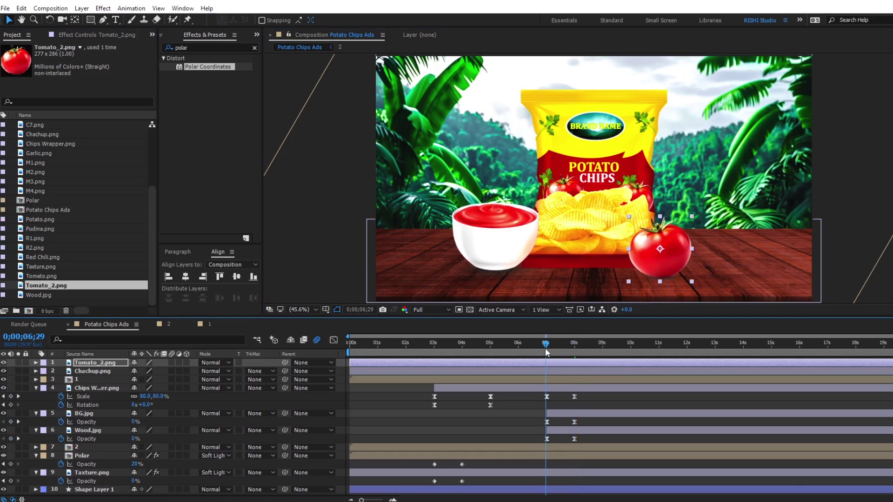
{"action": "key", "text": "j"}
{"action": "left_click", "coordinate": [574, 371], "text": "shift"}
{"action": "key", "text": "alt+["}
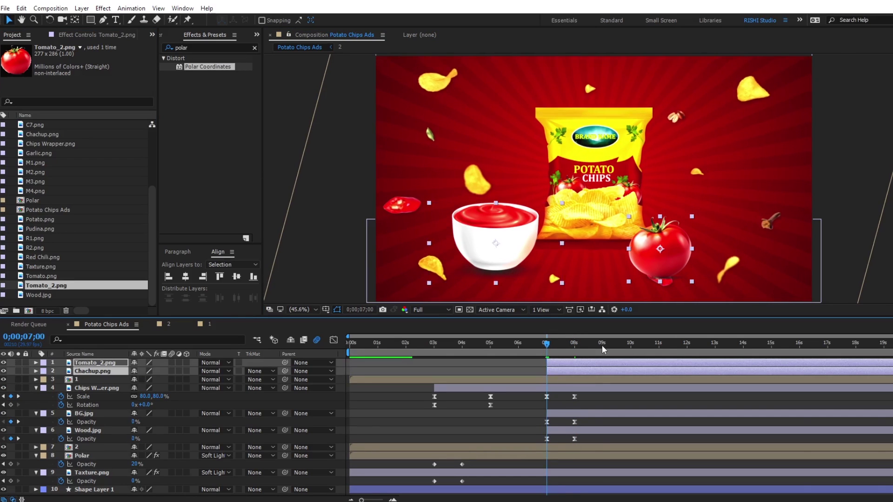
- Animate Tomato_2.png from outside the frame's right edge and Chachup.png from outside its left at 0;00;07;00 to their table positions at 0;00;09;00
{"action": "key", "text": "alt+shift+p"}
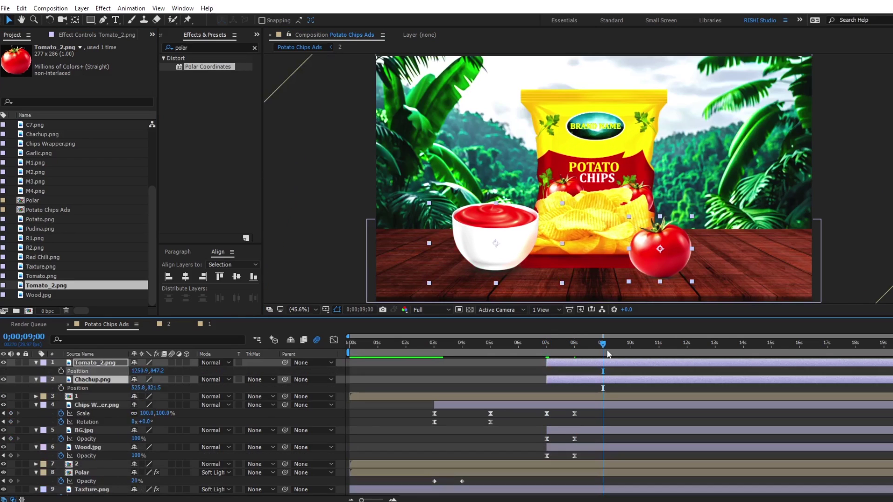
{"action": "left_click", "coordinate": [74, 388]}
{"action": "left_click", "coordinate": [546, 343]}
{"action": "left_click", "coordinate": [670, 266]}
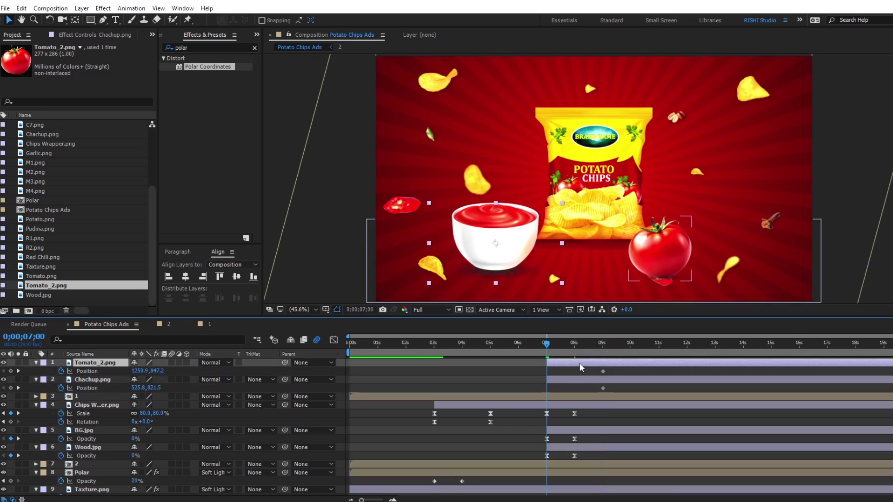
{"action": "left_click_drag", "start_coordinate": [670, 266], "coordinate": [869, 266]}
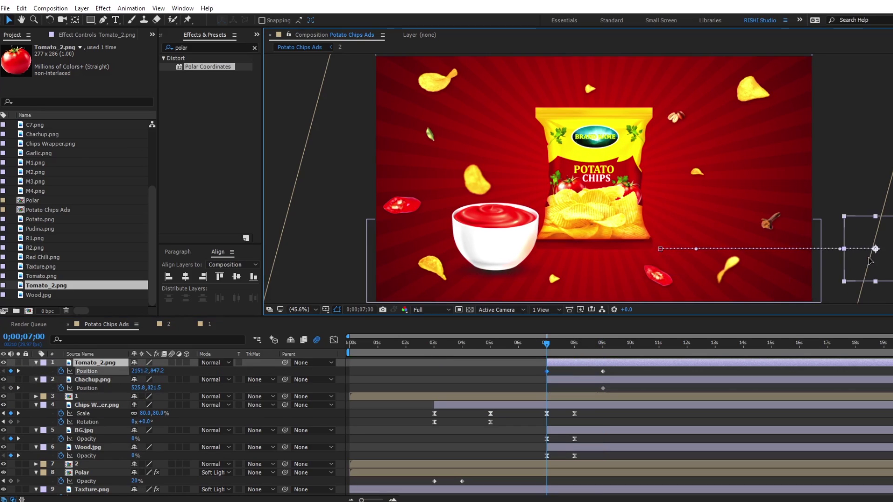
{"action": "left_click", "coordinate": [484, 259]}
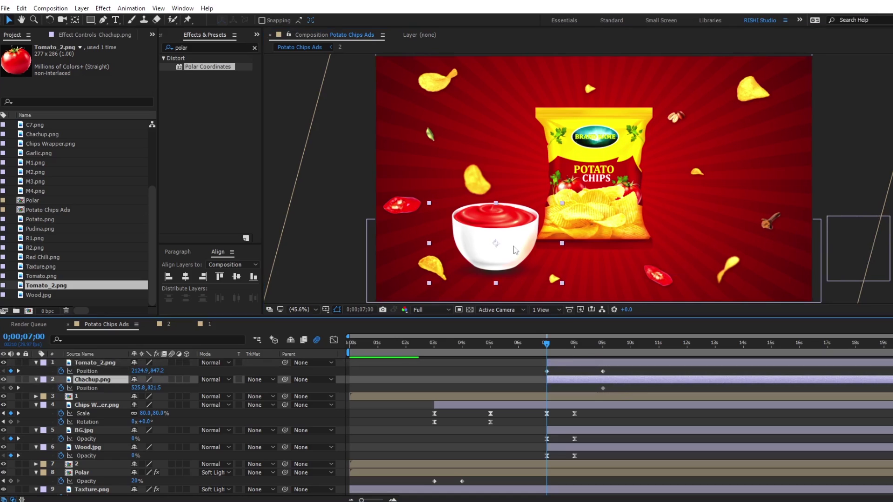
{"action": "left_click_drag", "start_coordinate": [491, 241], "coordinate": [332, 248]}
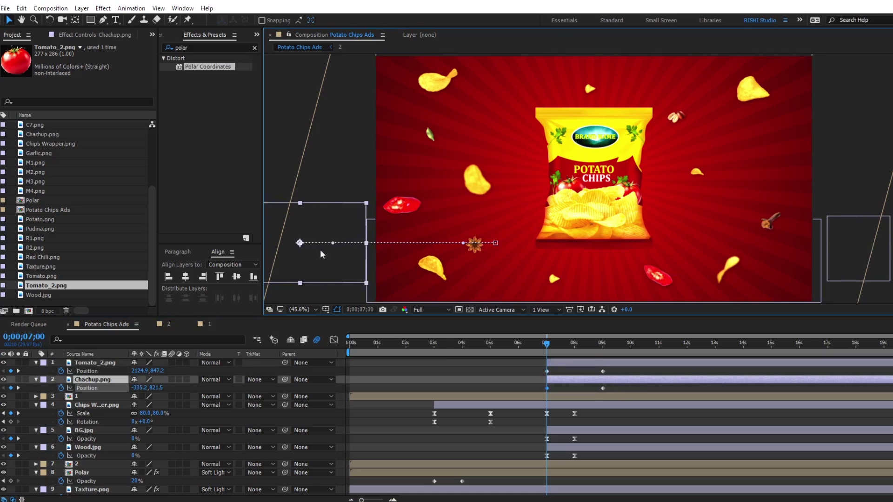
- Easy-ease the tomato and bowl position keyframes, shape their speed curve for a fast start and slow finish, and preview the motion
{"action": "left_click_drag", "start_coordinate": [537, 370], "coordinate": [610, 392]}
{"action": "key", "text": "F9"}
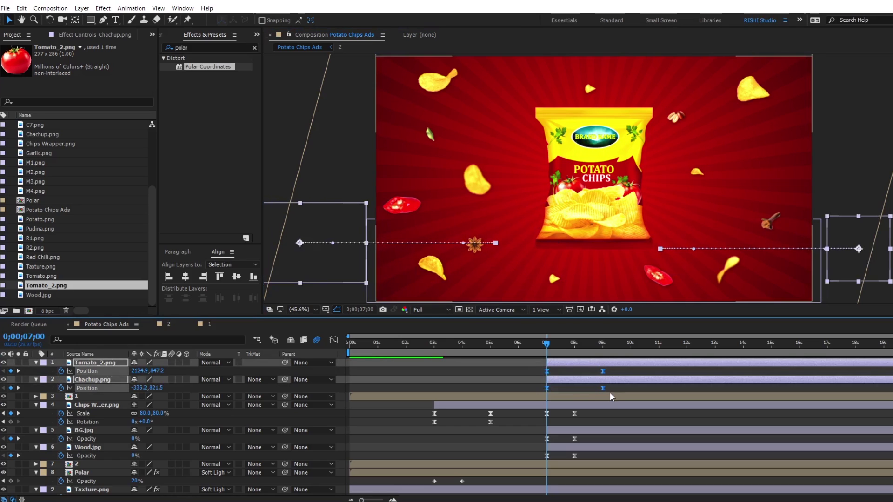
{"action": "left_click", "coordinate": [333, 340]}
{"action": "left_click_drag", "start_coordinate": [585, 431], "coordinate": [626, 479]}
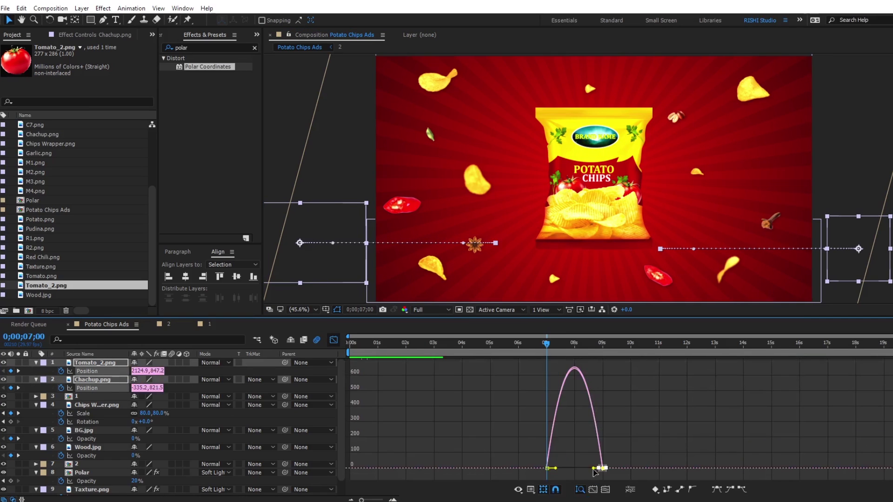
{"action": "left_click_drag", "start_coordinate": [487, 451], "coordinate": [557, 470]}
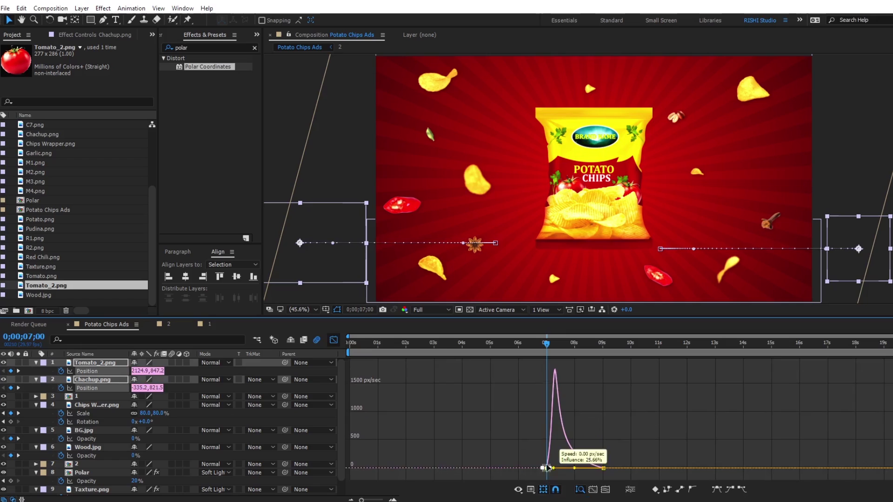
{"action": "left_click", "coordinate": [336, 343]}
{"action": "key", "text": "space"}
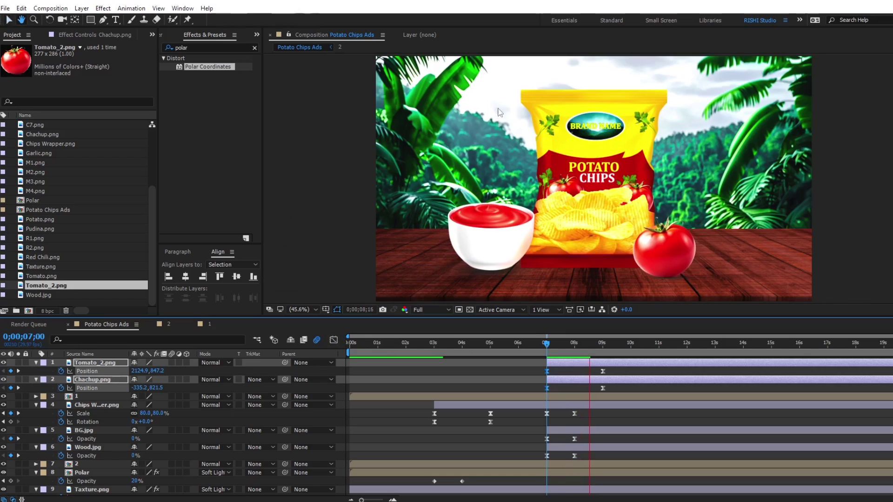
{"action": "key", "text": "space"}
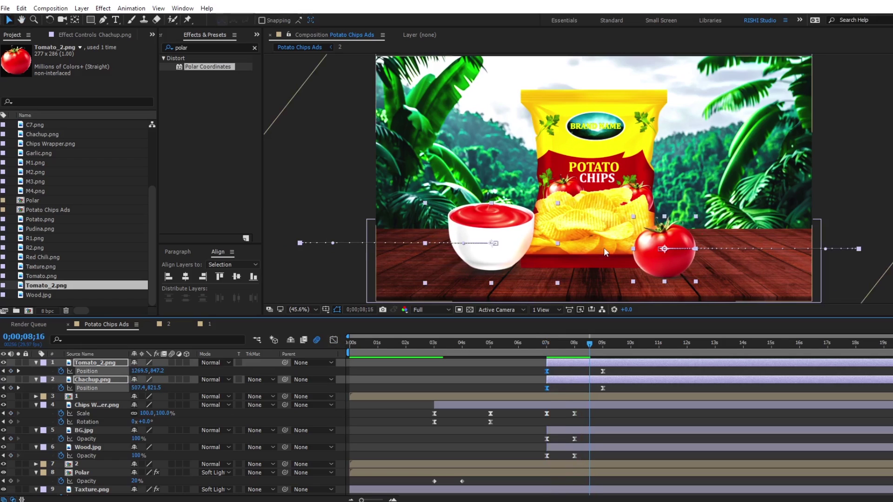
{"action": "left_click", "coordinate": [643, 391]}
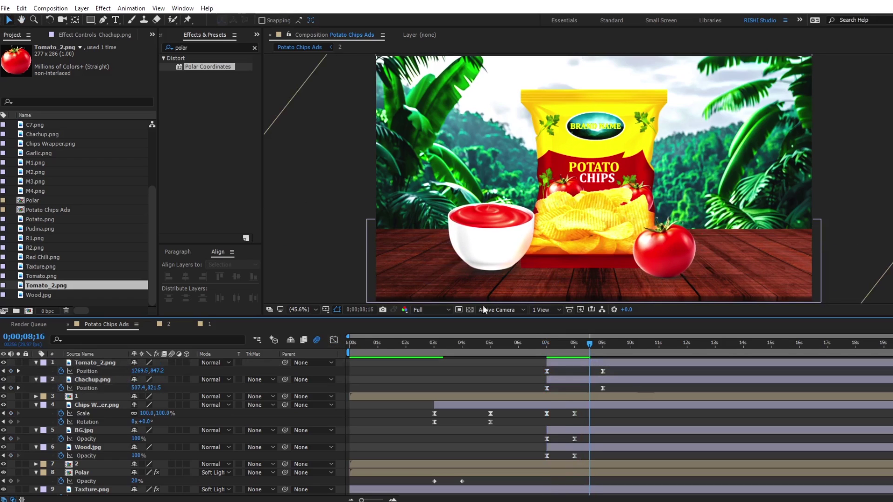
- Add C1.png and C2.png above the other layers, starting at 0;00;07;01
{"action": "scroll", "coordinate": [52, 158], "scroll_direction": "up", "scroll_amount": 3}
{"action": "left_click", "coordinate": [46, 154]}
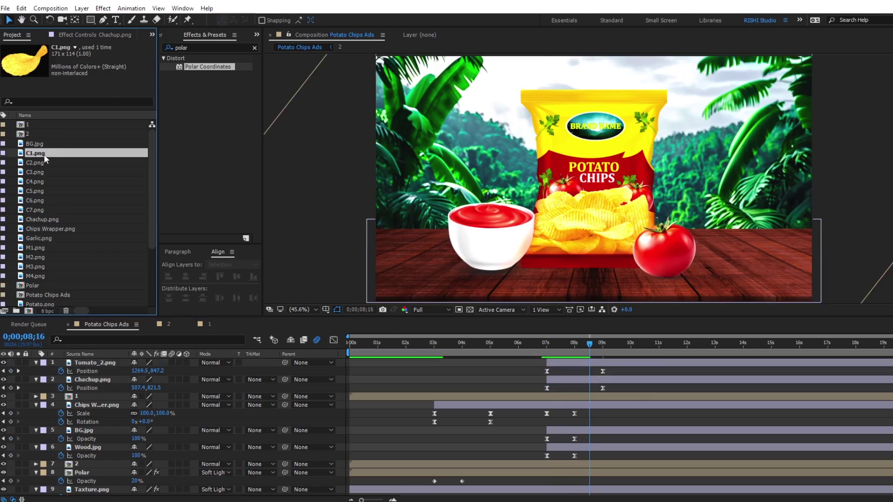
{"action": "left_click", "coordinate": [38, 163]}
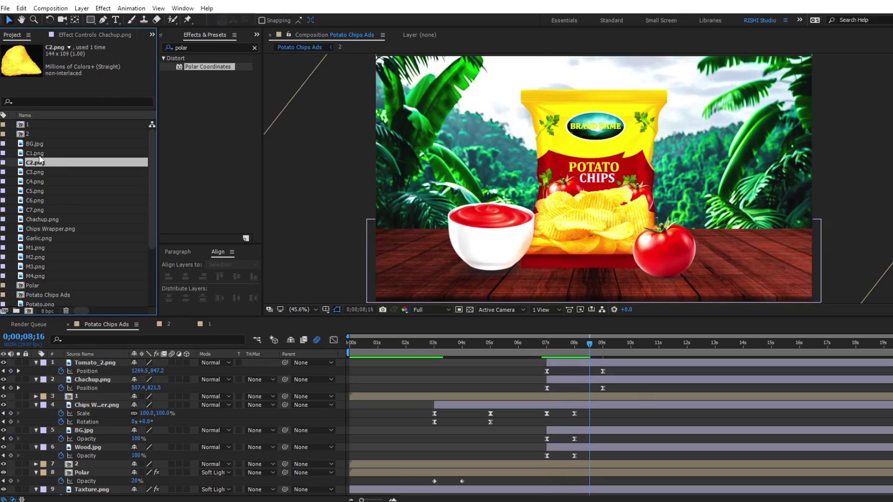
{"action": "left_click", "coordinate": [39, 157], "text": "ctrl"}
{"action": "left_click_drag", "start_coordinate": [40, 162], "coordinate": [496, 361]}
{"action": "left_click_drag", "start_coordinate": [576, 351], "coordinate": [548, 356]}
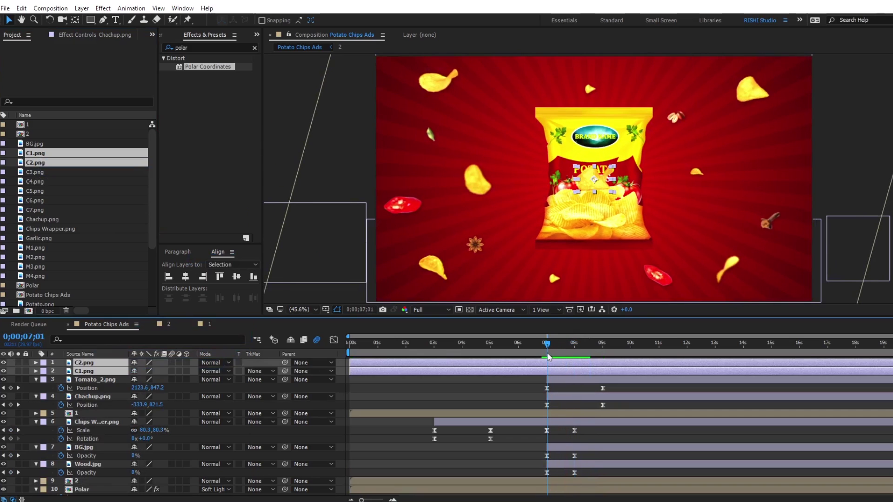
{"action": "key", "text": "bracketleft"}
- Add C3.png and C7.png above the other chip layers, with C7.png starting at 0;00;07;01
{"action": "left_click", "coordinate": [38, 172]}
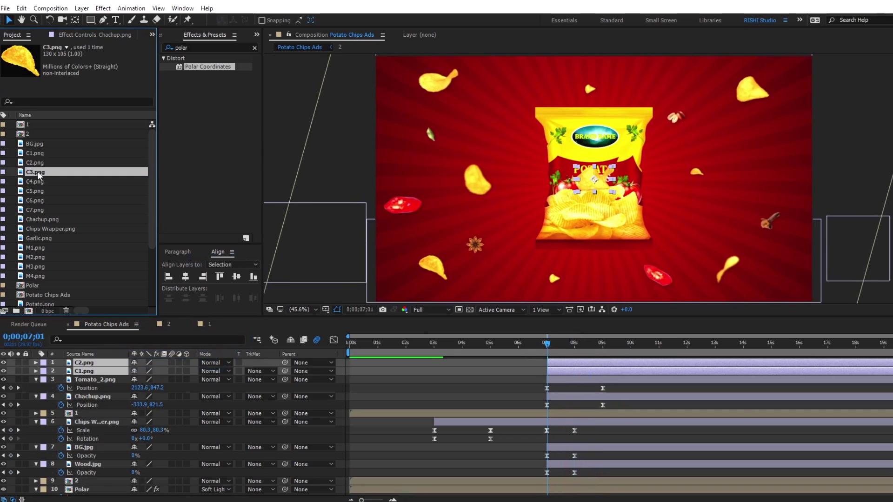
{"action": "left_click", "coordinate": [36, 180]}
{"action": "left_click", "coordinate": [38, 174]}
{"action": "left_click_drag", "start_coordinate": [37, 173], "coordinate": [82, 361]}
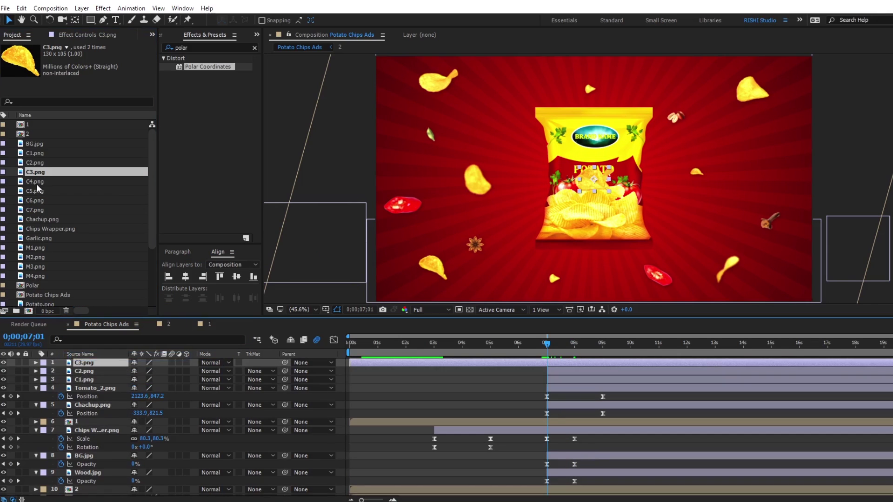
{"action": "left_click", "coordinate": [36, 182]}
{"action": "left_click", "coordinate": [35, 191]}
{"action": "left_click", "coordinate": [35, 199]}
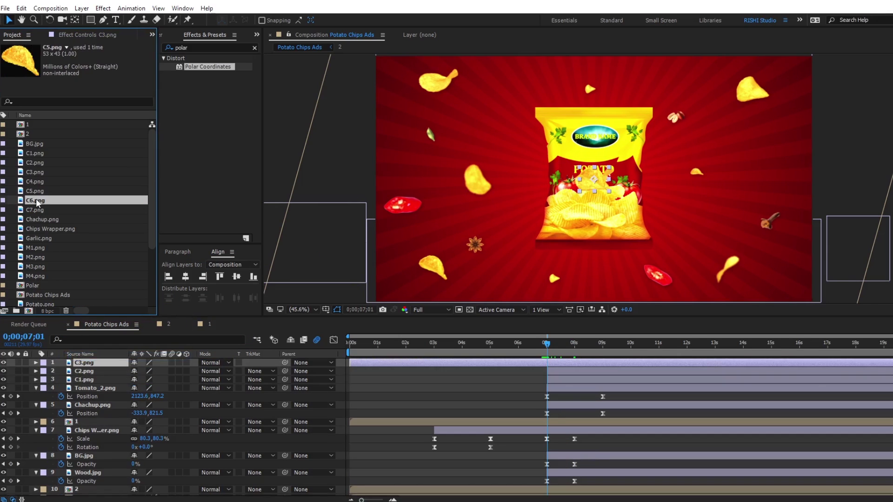
{"action": "left_click", "coordinate": [35, 210]}
{"action": "left_click", "coordinate": [33, 154]}
{"action": "left_click", "coordinate": [34, 163]}
{"action": "left_click", "coordinate": [35, 173]}
{"action": "left_click", "coordinate": [36, 210]}
{"action": "left_click_drag", "start_coordinate": [35, 211], "coordinate": [93, 363]}
{"action": "key", "text": "bracketleft"}
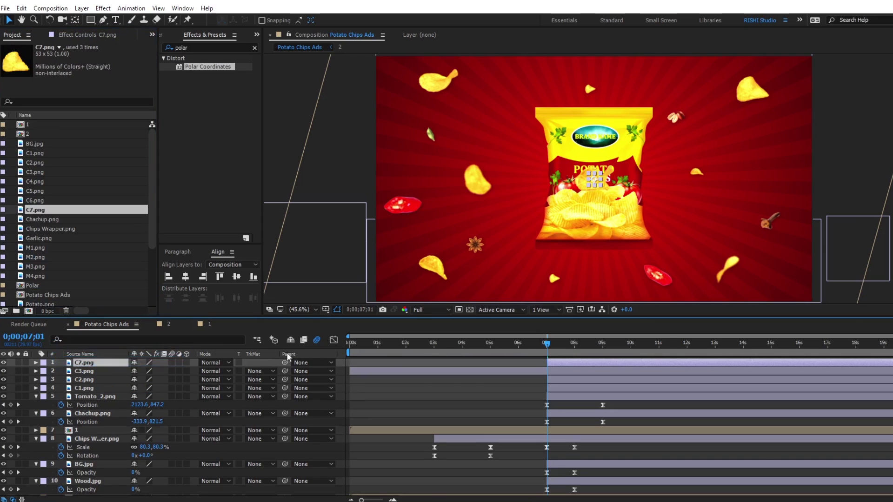
- Shift the C1.png, C2.png, C3.png and C7.png layers to start at 0;00;07;00, and go to 0;00;09;00
{"action": "left_click", "coordinate": [553, 373]}
{"action": "key", "text": "bracketleft"}
{"action": "key", "text": "Page_Up"}
{"action": "left_click", "coordinate": [90, 388]}
{"action": "left_click", "coordinate": [90, 363], "text": "shift"}
{"action": "key", "text": "bracketleft"}
{"action": "left_click_drag", "start_coordinate": [535, 346], "coordinate": [603, 350]}
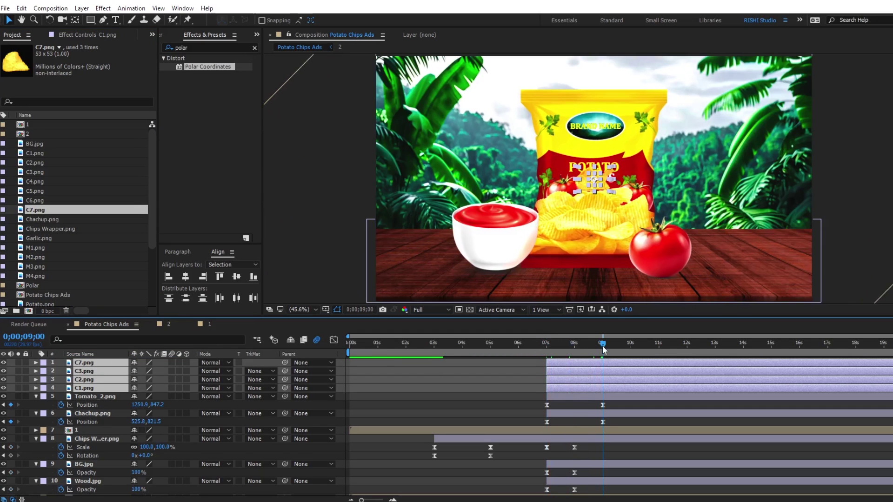
- Spread the C1.png, C2.png, C3.png and C7.png chips on the wooden table in front of the wrapper, between the ketchup bowl and tomato
{"action": "left_click", "coordinate": [621, 371]}
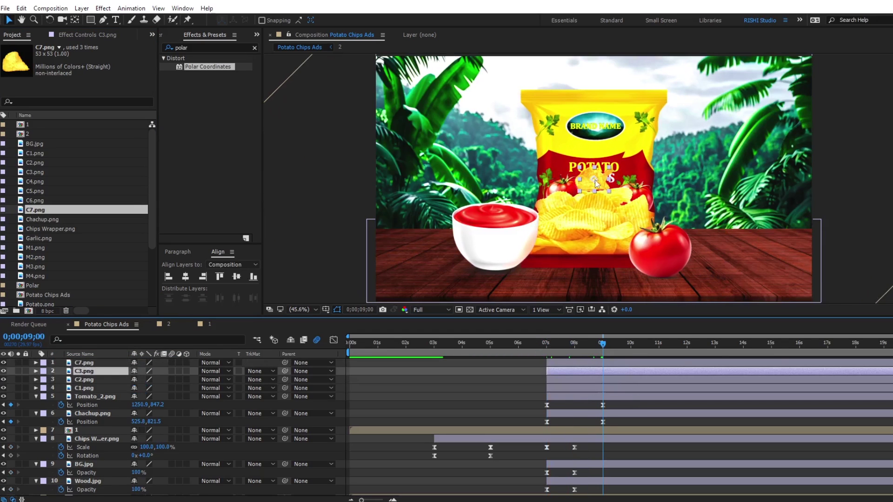
{"action": "left_click_drag", "start_coordinate": [571, 267], "coordinate": [544, 278]}
{"action": "left_click_drag", "start_coordinate": [595, 179], "coordinate": [564, 276]}
{"action": "left_click_drag", "start_coordinate": [594, 184], "coordinate": [592, 275]}
{"action": "left_click_drag", "start_coordinate": [595, 184], "coordinate": [617, 282]}
{"action": "left_click_drag", "start_coordinate": [563, 274], "coordinate": [572, 287]}
{"action": "left_click_drag", "start_coordinate": [548, 271], "coordinate": [563, 270]}
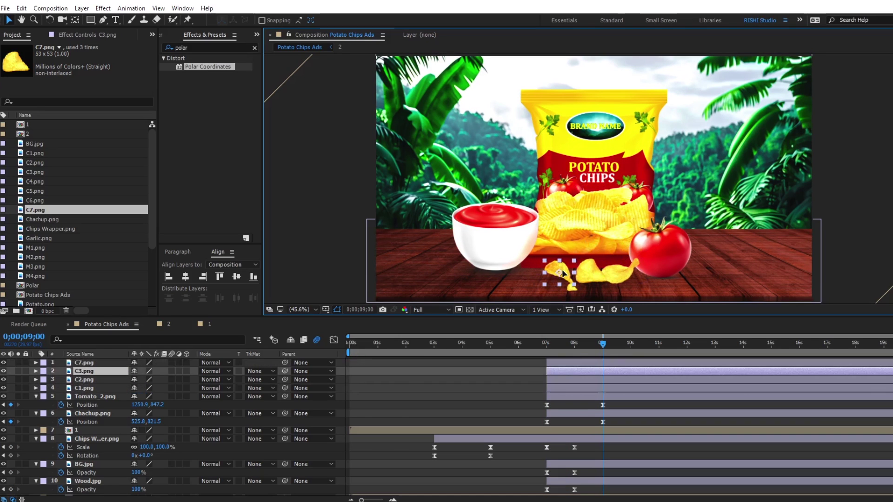
- Set position keyframes on the C1.png, C2.png, C3.png and C7.png layers at 0;00;09;00
{"action": "left_click", "coordinate": [615, 361], "text": "shift"}
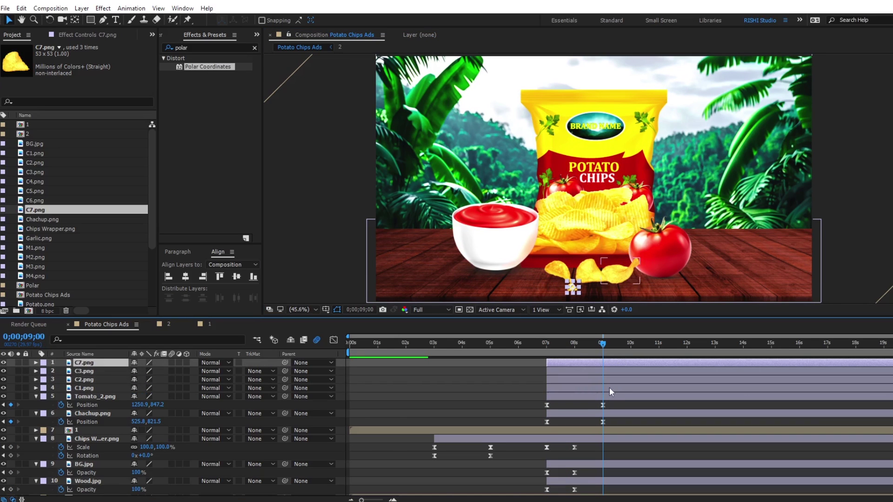
{"action": "left_click", "coordinate": [610, 387], "text": "shift"}
{"action": "key", "text": "alt+shift+p"}
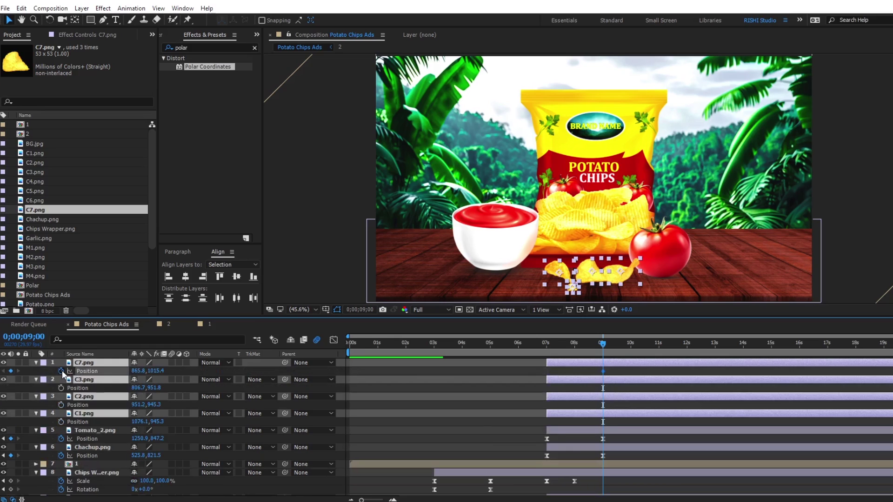
{"action": "key", "text": "alt+shift+p"}
- At the layers' start, 0;00;07;00, move the four chips straight up 1060 px so they begin above the frame
{"action": "key", "text": "i"}
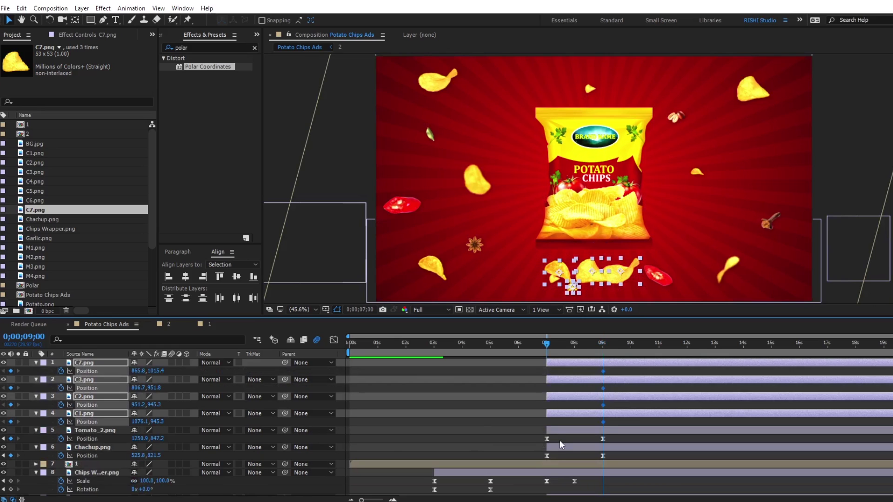
{"action": "key", "text": "shift+Up"}
{"action": "key", "text": "shift+Up"}
{"action": "key", "text": "shift+Up"}
{"action": "key", "text": "shift+Up"}
{"action": "key", "text": "shift+Up"}
{"action": "key", "text": "shift+Up"}
{"action": "key", "text": "shift+Up"}
{"action": "key", "text": "shift+Up"}
{"action": "key", "text": "shift+Up"}
{"action": "key", "text": "shift+Up"}
{"action": "key", "text": "shift+Up"}
{"action": "key", "text": "shift+Up"}
{"action": "key", "text": "shift+Up"}
{"action": "key", "text": "shift+Up"}
{"action": "key", "text": "shift+Up"}
{"action": "key", "text": "shift+Up"}
{"action": "key", "text": "shift+Up"}
{"action": "key", "text": "shift+Up"}
{"action": "key", "text": "shift+Up"}
{"action": "key", "text": "shift+Up"}
{"action": "key", "text": "shift+Up"}
{"action": "key", "text": "shift+Up"}
{"action": "key", "text": "shift+Up"}
{"action": "key", "text": "shift+Up"}
{"action": "key", "text": "shift+Up"}
{"action": "key", "text": "shift+Up"}
{"action": "key", "text": "shift+Up"}
{"action": "key", "text": "shift+Up"}
{"action": "key", "text": "shift+Up"}
{"action": "key", "text": "shift+Up"}
{"action": "key", "text": "shift+Up"}
{"action": "key", "text": "shift+Up"}
{"action": "key", "text": "shift+Up"}
{"action": "key", "text": "shift+Up"}
{"action": "key", "text": "shift+Up"}
{"action": "key", "text": "shift+Up"}
{"action": "key", "text": "shift+Up"}
{"action": "key", "text": "shift+Up"}
{"action": "key", "text": "shift+Up"}
{"action": "key", "text": "shift+Up"}
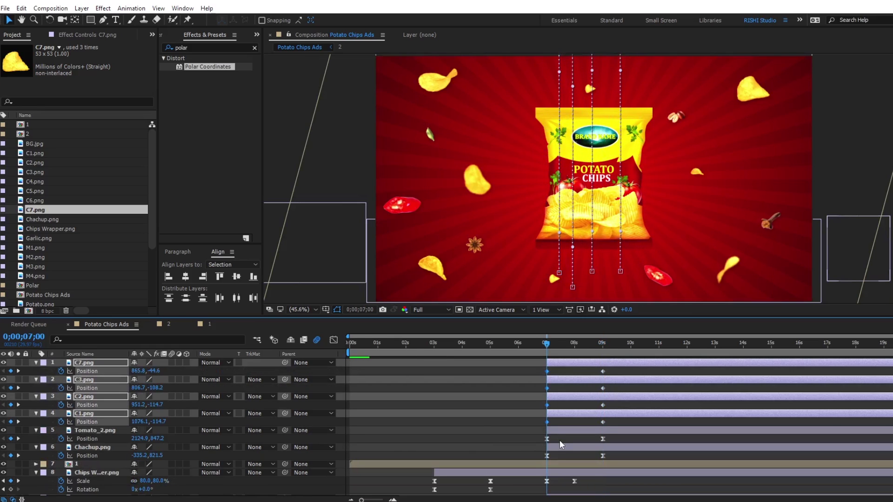
- Easy-ease the chips' position keyframes, shape the speed curve for a fast start and slow finish with 100% ending influence, and preview the drop
{"action": "left_click_drag", "start_coordinate": [615, 369], "coordinate": [537, 420]}
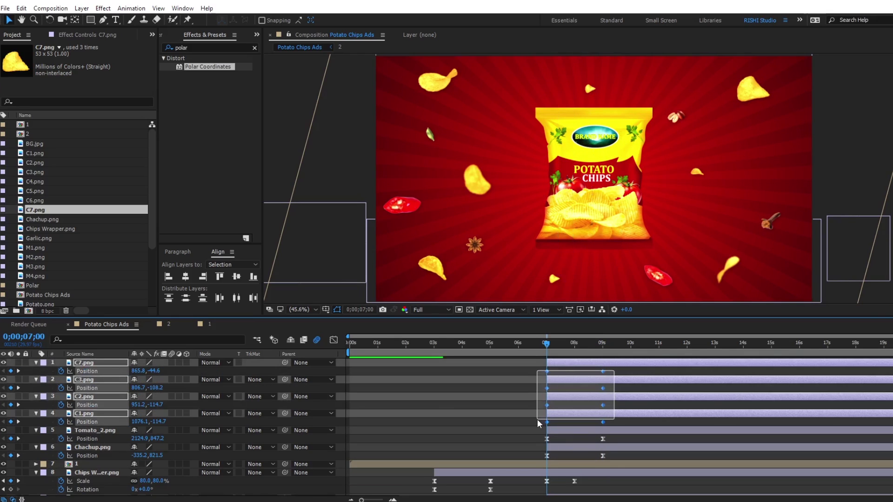
{"action": "key", "text": "F9"}
{"action": "left_click", "coordinate": [333, 339]}
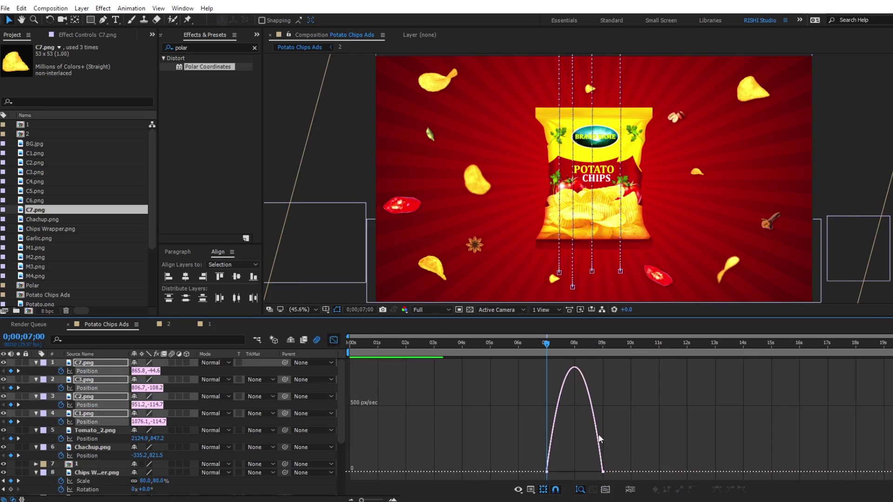
{"action": "left_click_drag", "start_coordinate": [593, 468], "coordinate": [454, 469]}
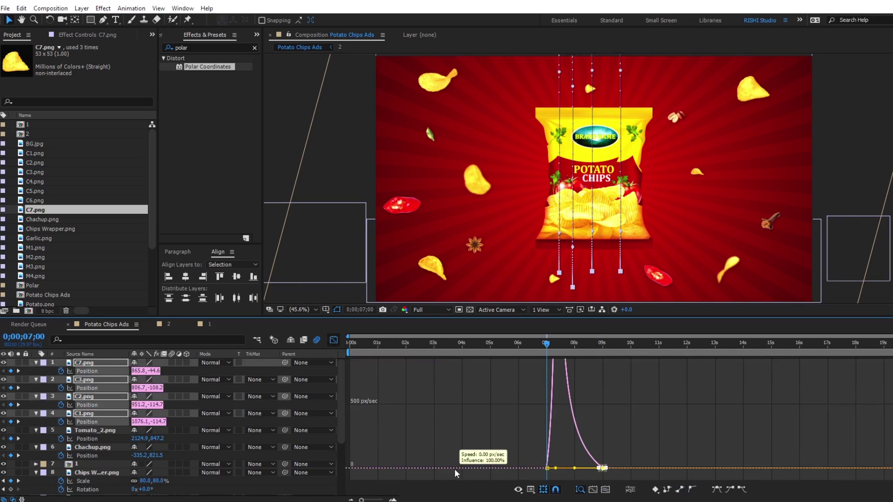
{"action": "left_click", "coordinate": [334, 340]}
{"action": "key", "text": "space"}
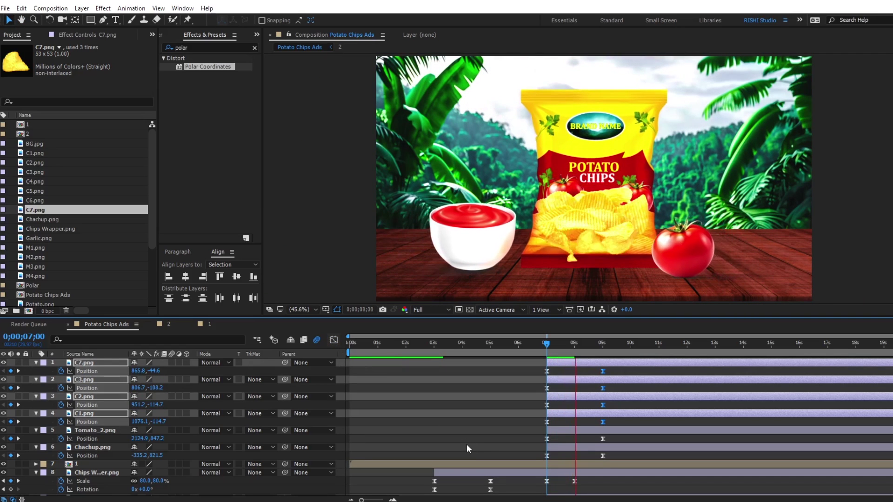
{"action": "key", "text": "space"}
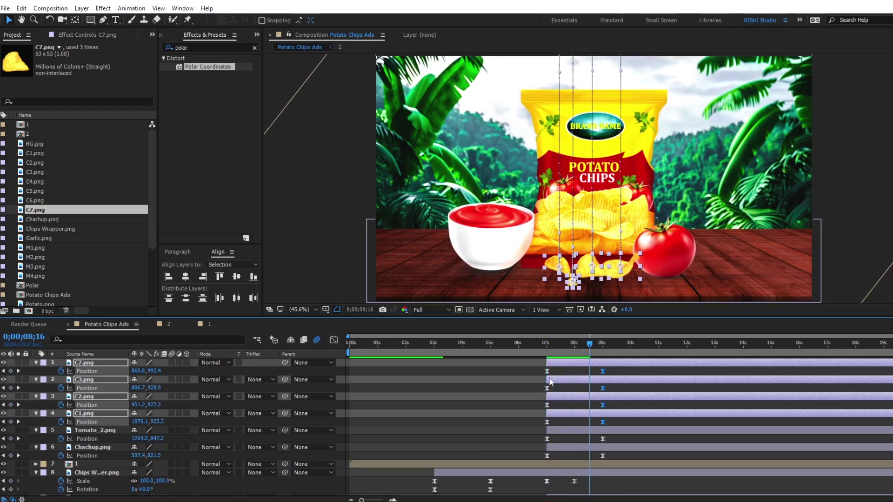
- Move the four chips' ending position keyframes to 0;00;08;00 and preview the whole animation from the beginning
{"action": "left_click_drag", "start_coordinate": [541, 367], "coordinate": [616, 424]}
{"action": "left_click_drag", "start_coordinate": [613, 370], "coordinate": [599, 420]}
{"action": "left_click_drag", "start_coordinate": [603, 371], "coordinate": [575, 371]}
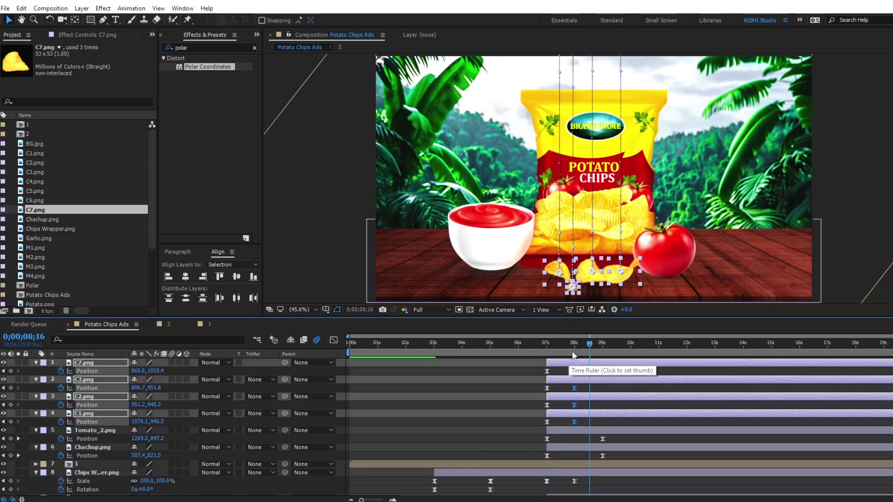
{"action": "left_click", "coordinate": [576, 355]}
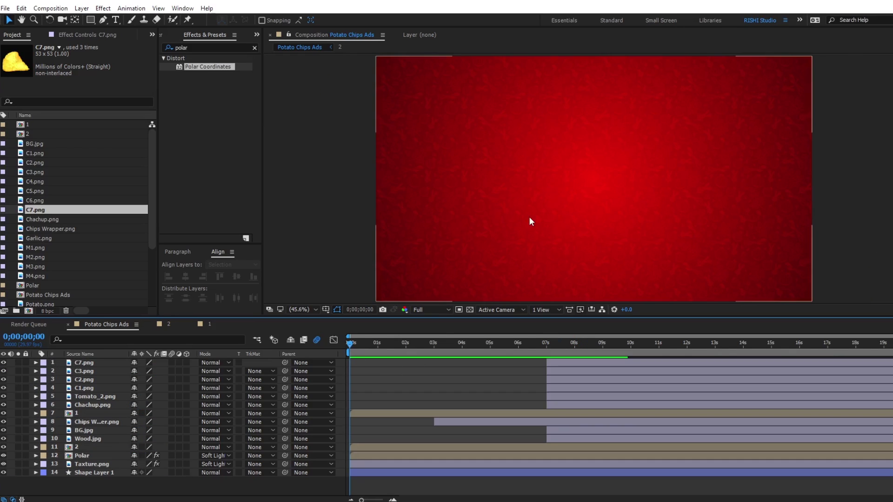
{"action": "key", "text": "space"}
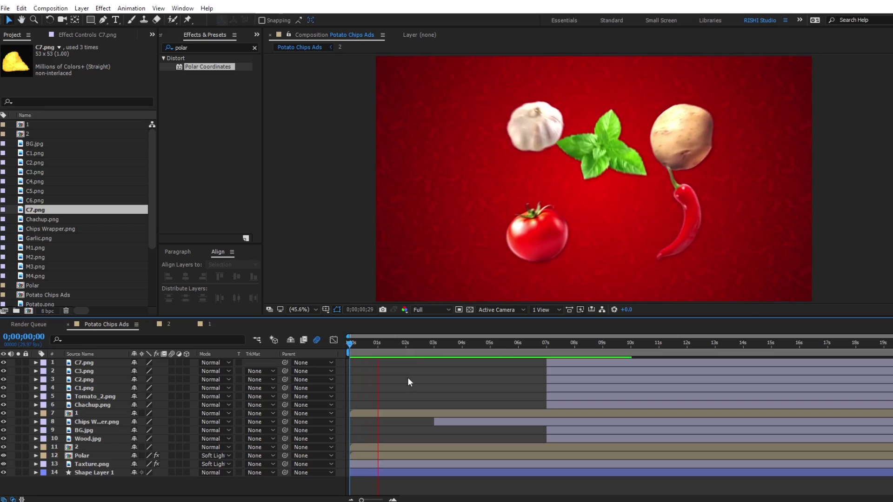